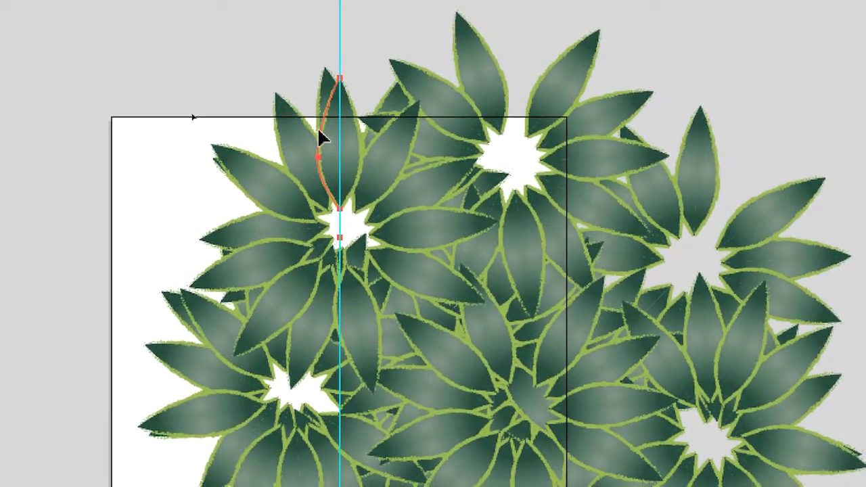
Isolate the selected outermost leaf group, target its innermost subgroup, and leave isolation mode
right_click(320, 136)
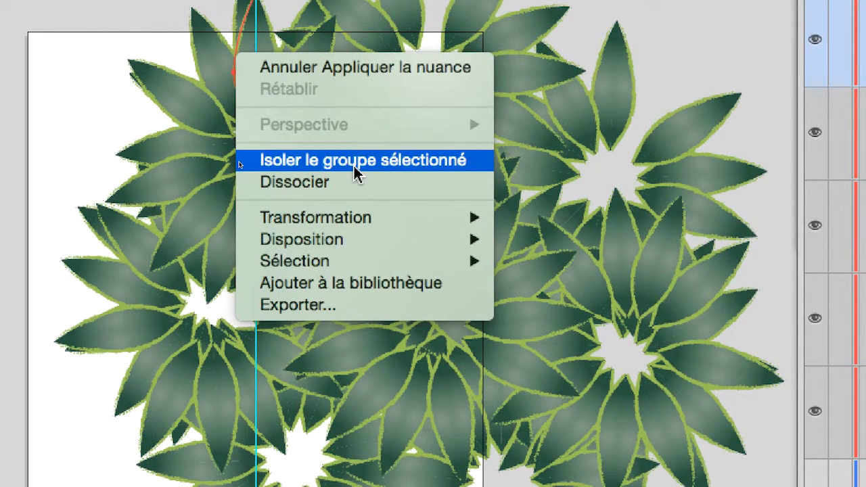
click(354, 160)
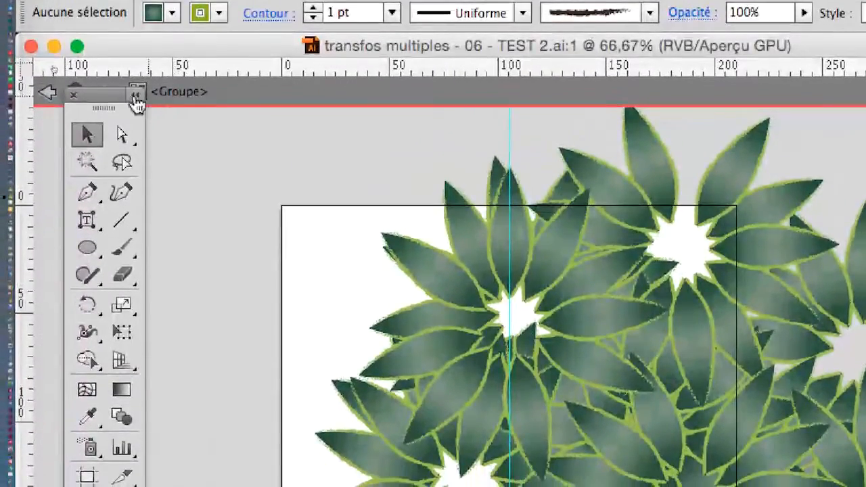
drag(110, 95, 104, 144)
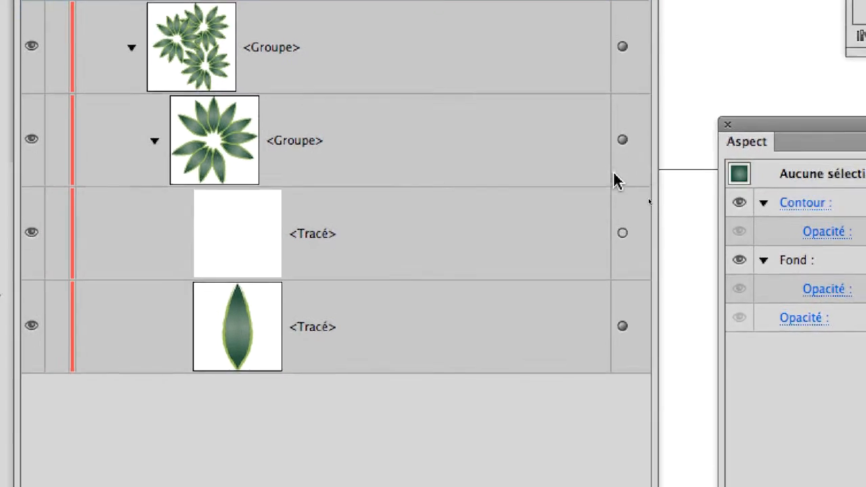
click(613, 143)
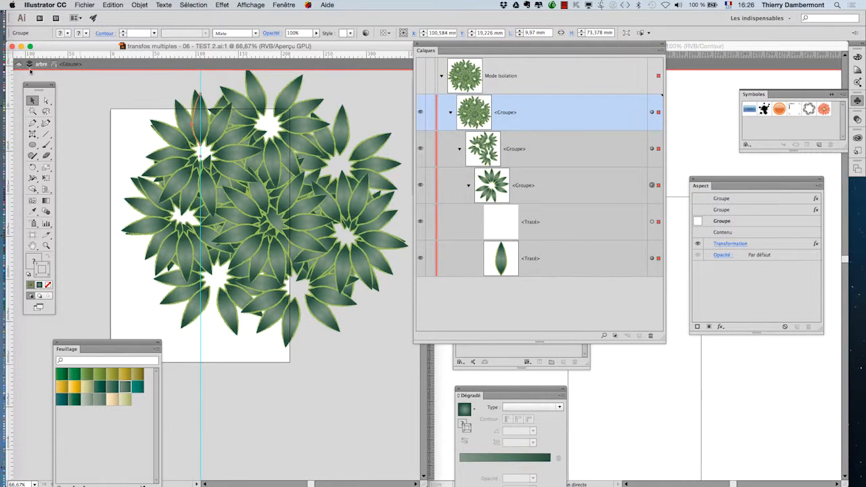
click(19, 64)
click(19, 65)
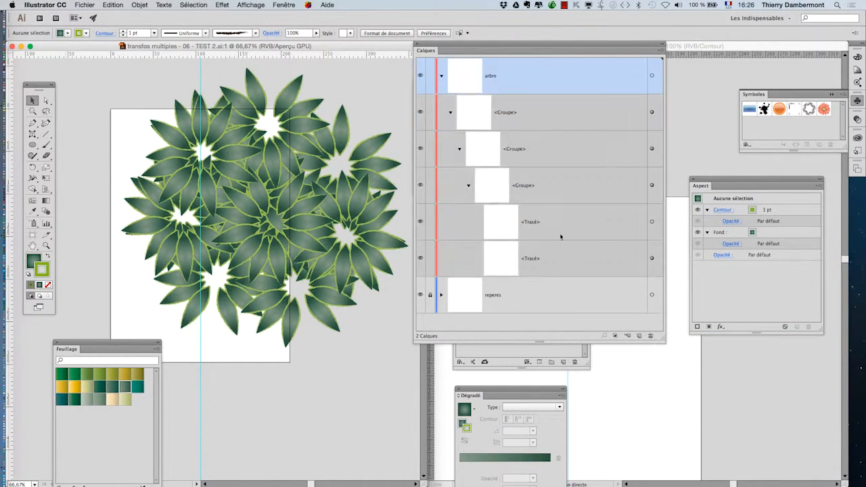
Target the innermost leaf group in the arbre layer's hierarchy and put it in isolation mode
click(652, 185)
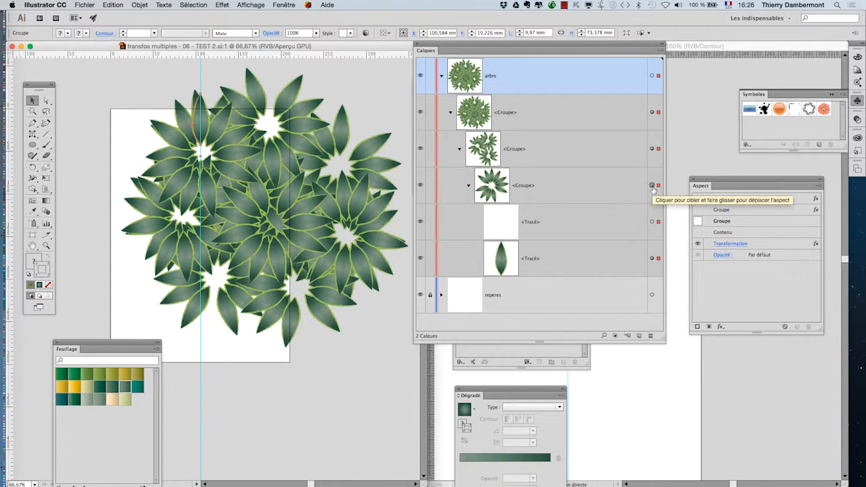
click(599, 191)
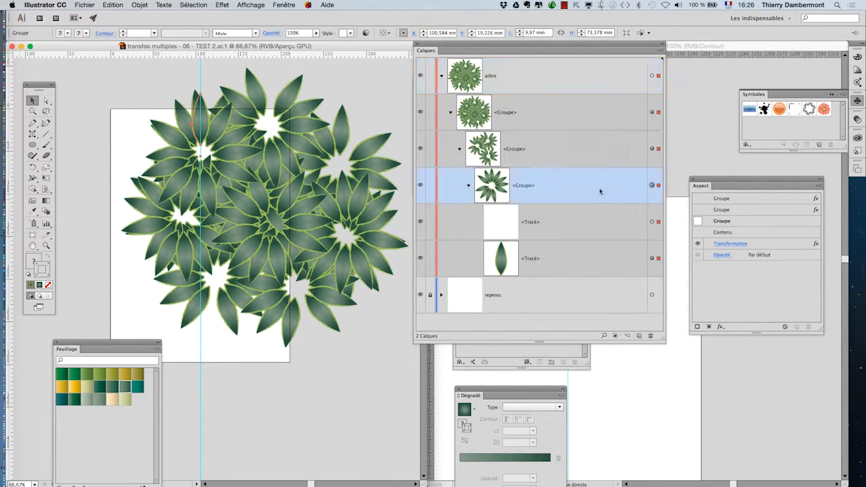
click(660, 51)
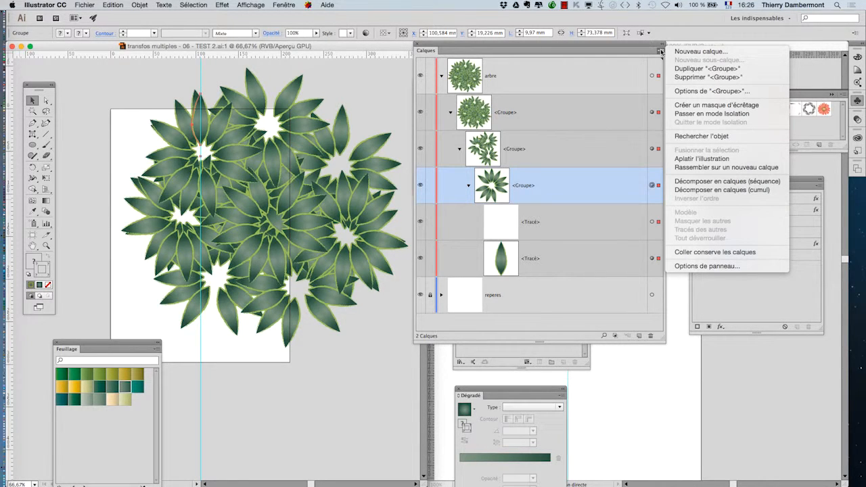
click(636, 47)
drag(641, 46, 631, 65)
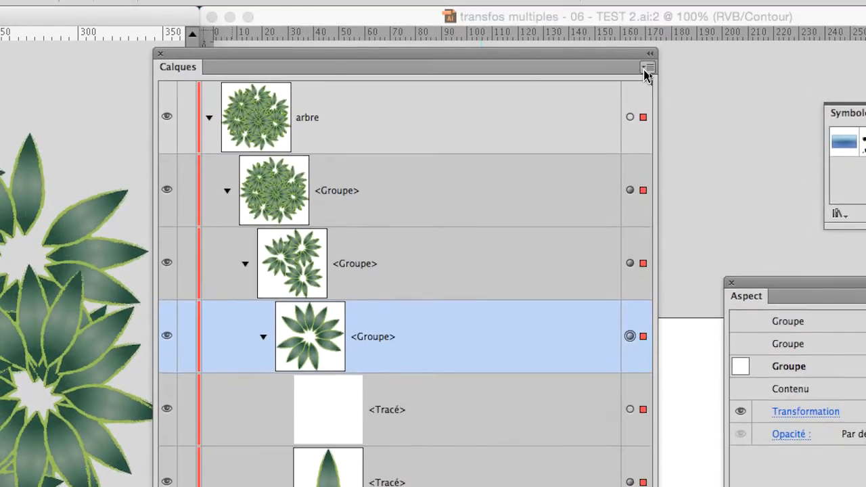
click(646, 69)
click(701, 193)
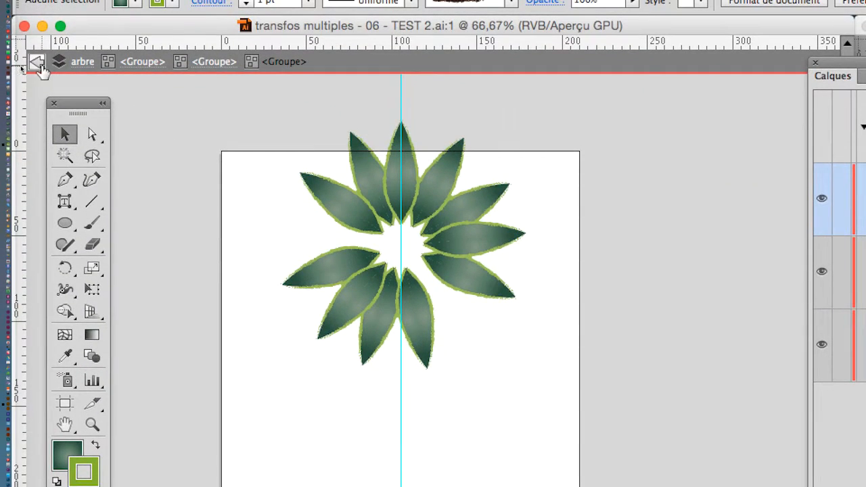
Go back up one isolation level at a time until the whole tree artwork is out of isolation mode
click(41, 66)
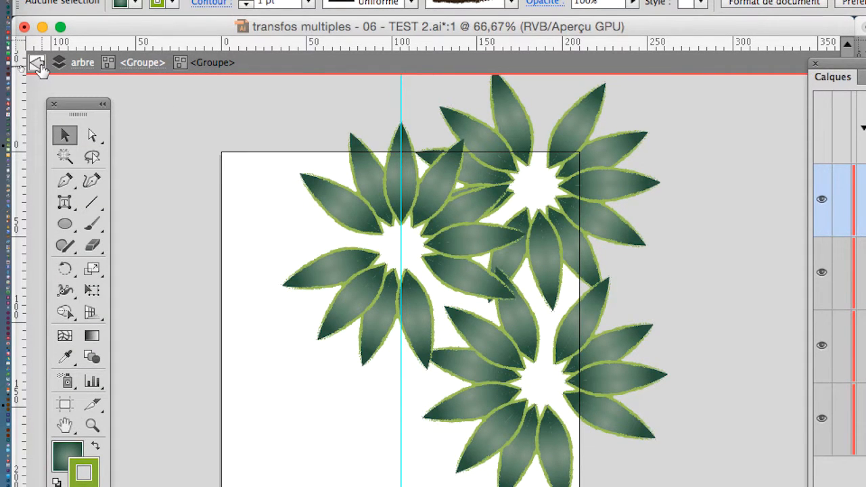
click(38, 66)
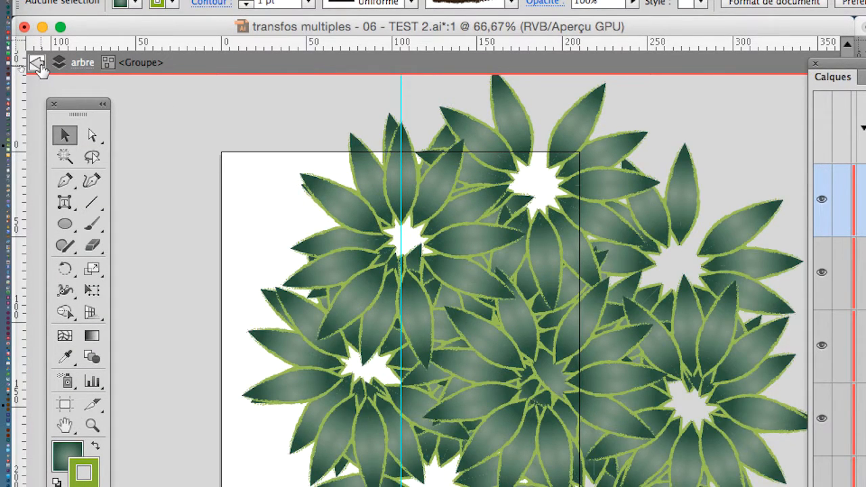
click(38, 65)
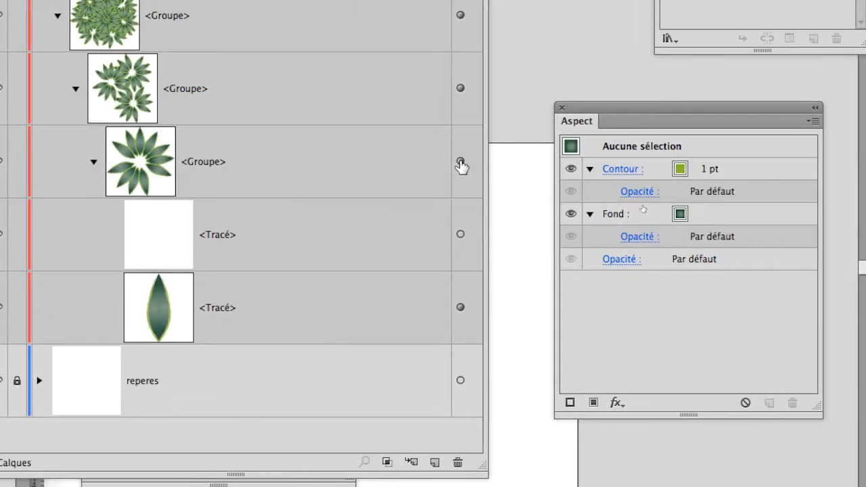
Isolate the innermost leaf group of the arbre layer again for editing
click(499, 139)
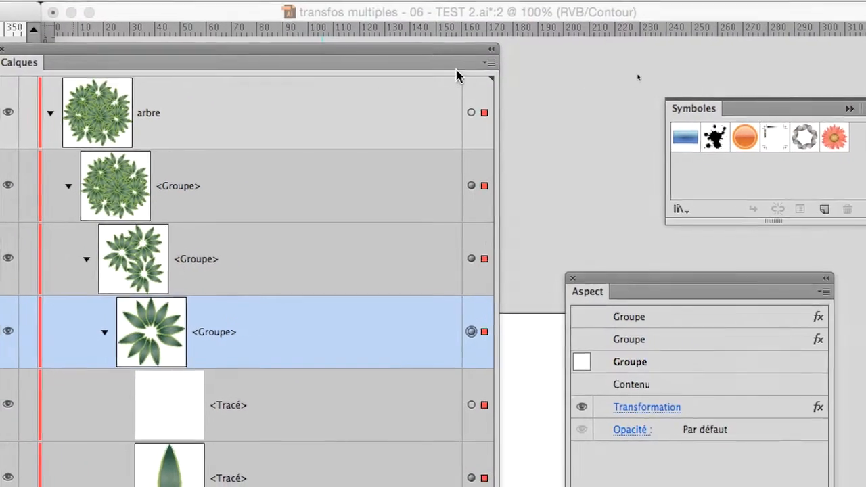
click(593, 65)
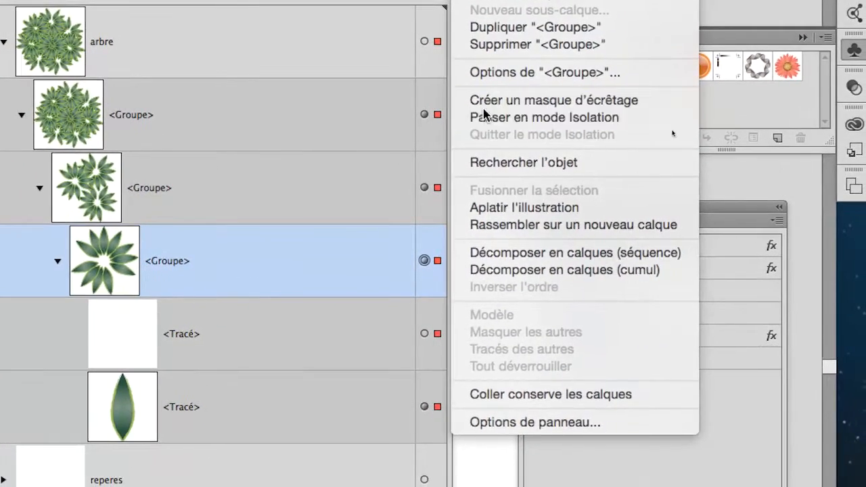
click(515, 158)
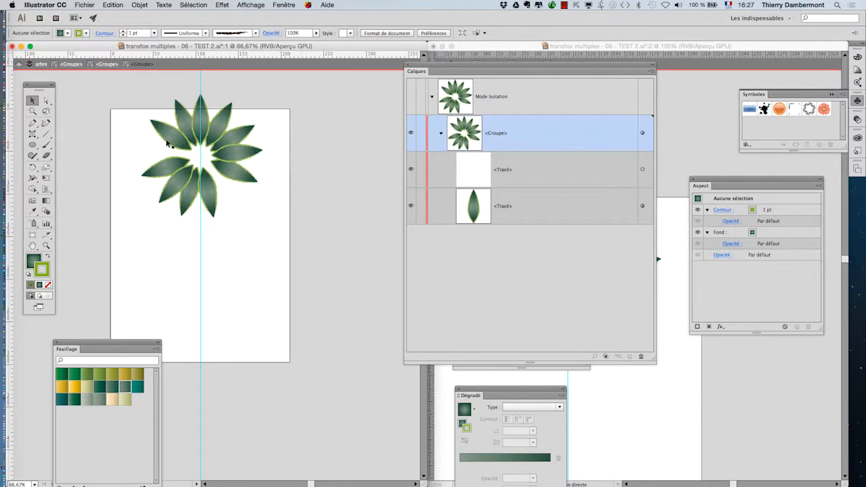
Draw a circle about 8.7 mm in diameter near the centre of the isolated leaf rosette with the Ellipse tool
scroll(208, 188, up, 2)
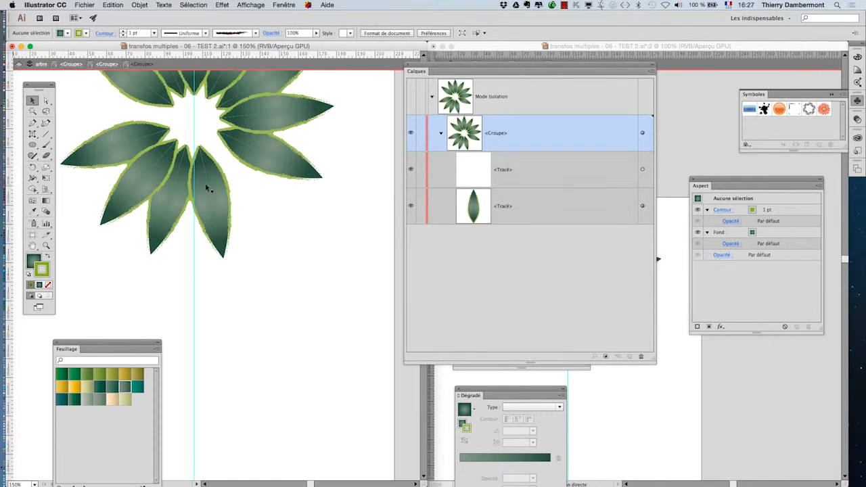
click(33, 145)
drag(200, 134, 217, 151)
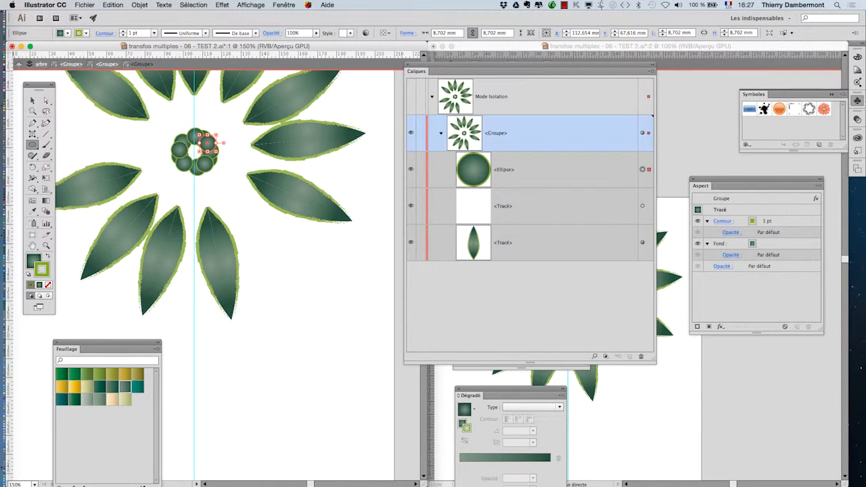
Give the new circle a red fill from the swatches and remove its stroke
click(284, 5)
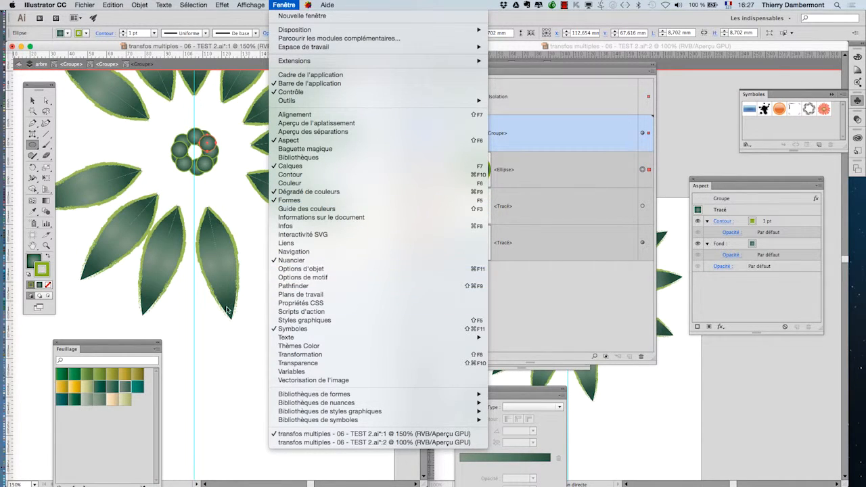
click(73, 346)
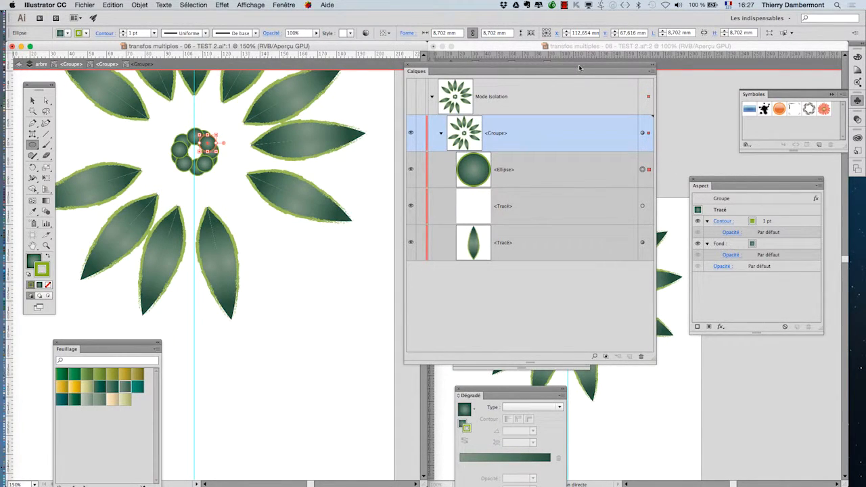
drag(578, 69, 418, 229)
click(513, 217)
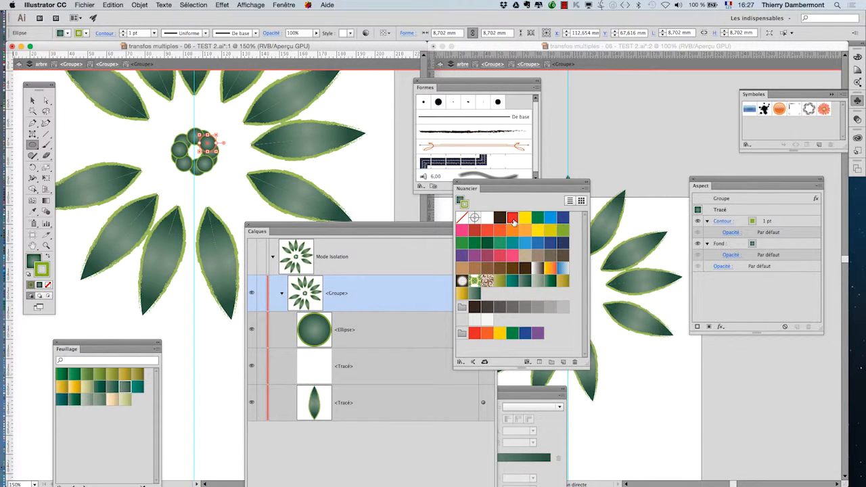
click(47, 256)
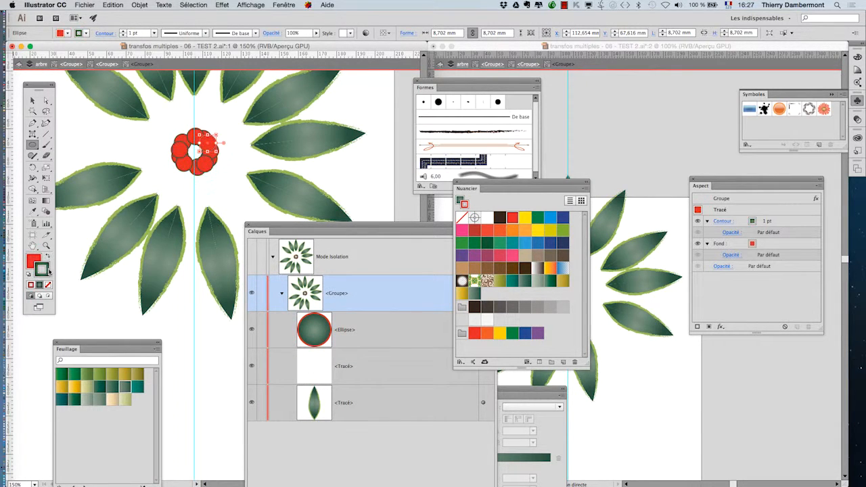
key(v)
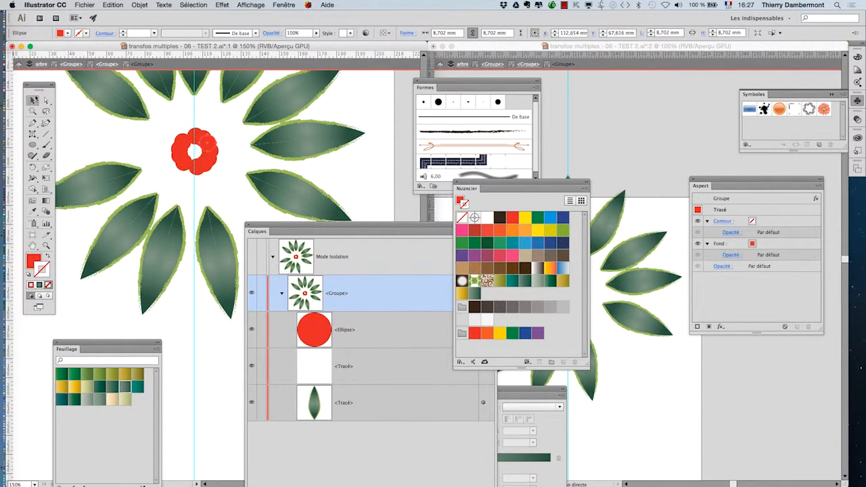
Move the red circle outward to the base of the leaves, at about X 136 mm and Y 45 mm
drag(212, 147, 257, 132)
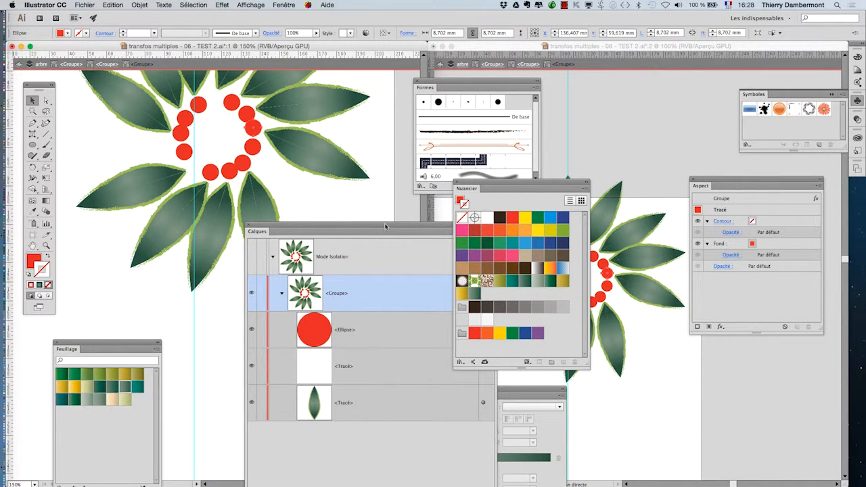
drag(385, 226, 737, 89)
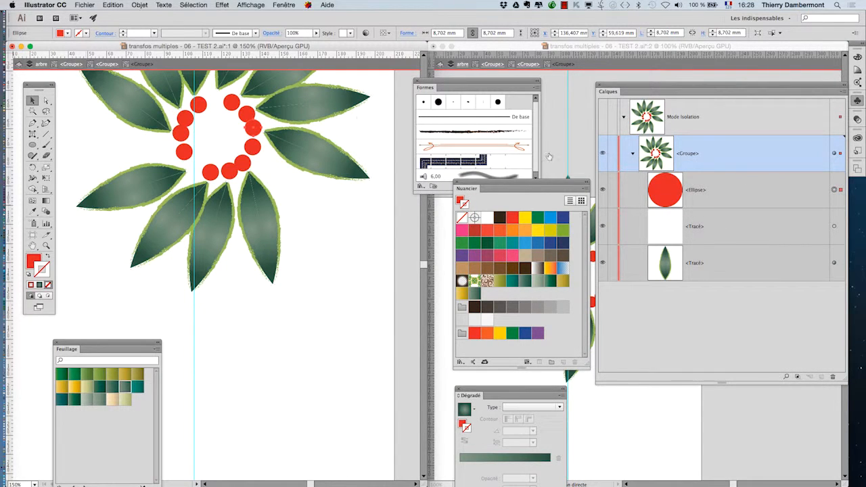
drag(252, 132, 251, 103)
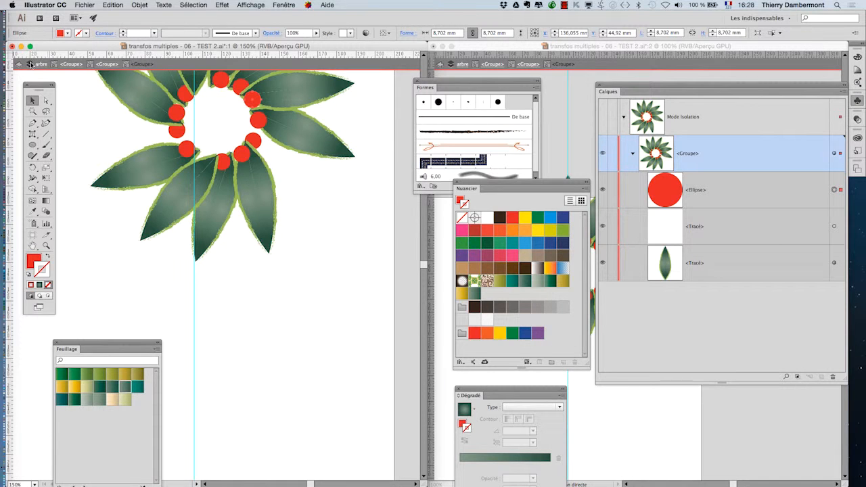
Exit isolation mode level by level and view the complete tree with its red berries
click(19, 65)
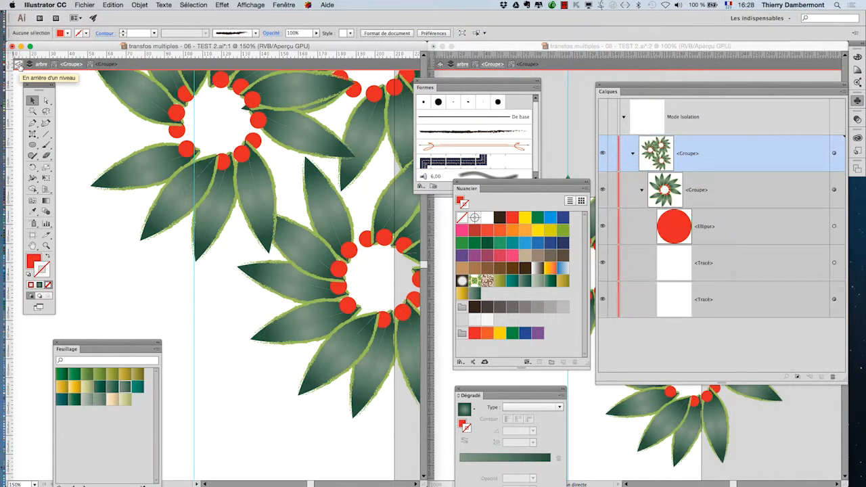
key(super+minus)
key(super+minus)
key(super+minus)
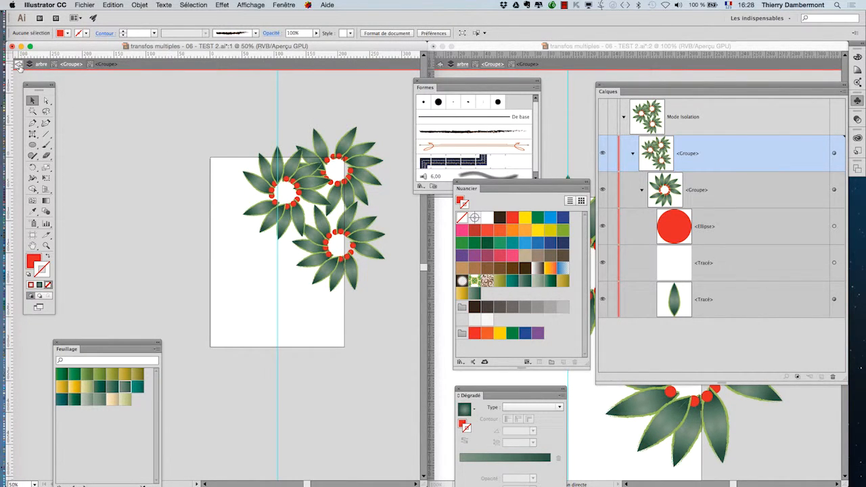
click(18, 65)
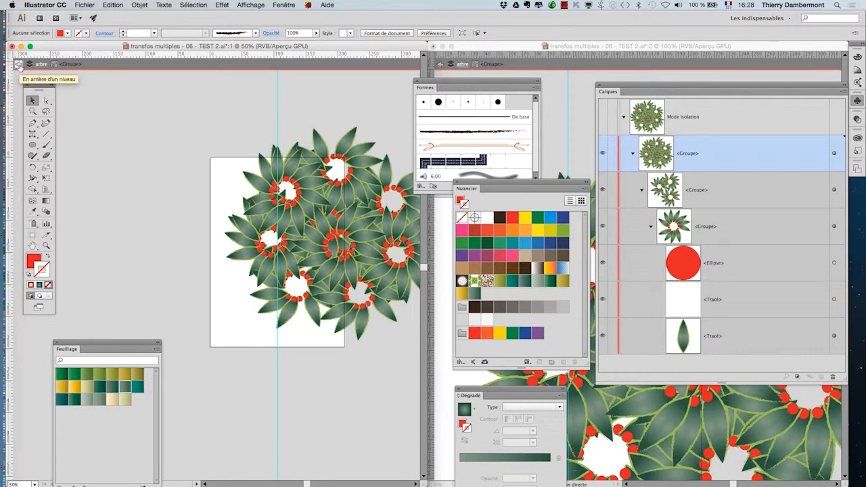
click(18, 65)
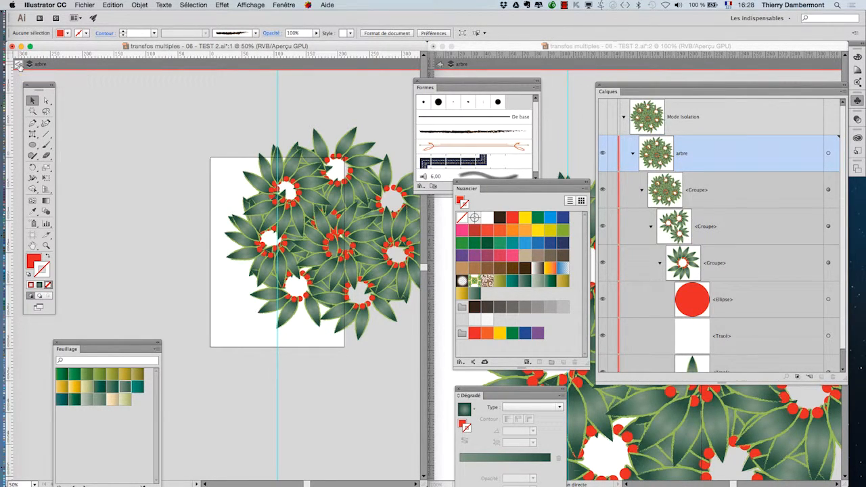
click(19, 65)
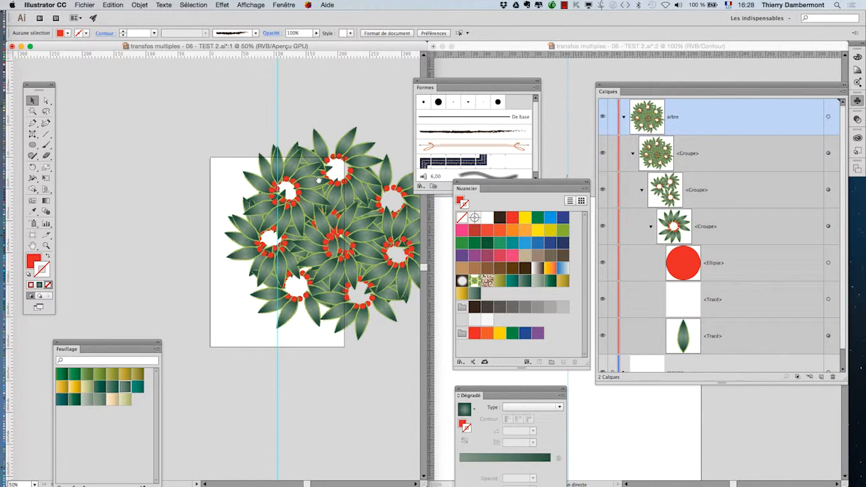
drag(252, 135, 209, 105)
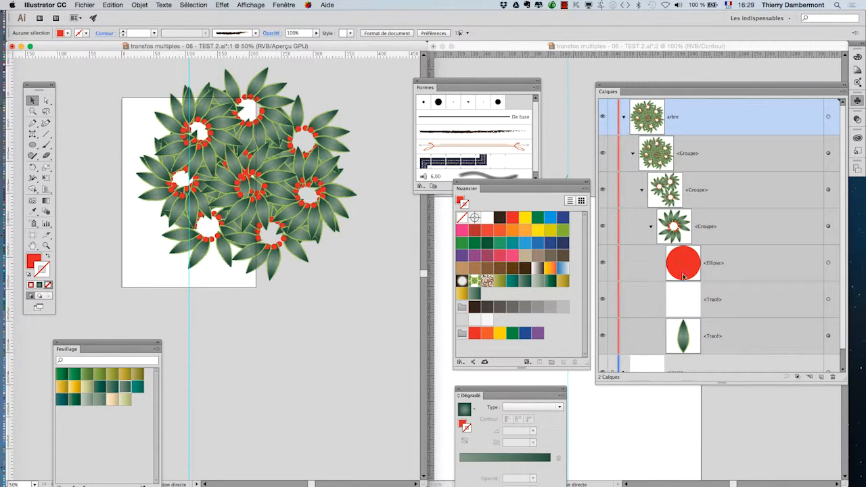
Isolate the innermost group containing the red circle and the leaf
click(764, 229)
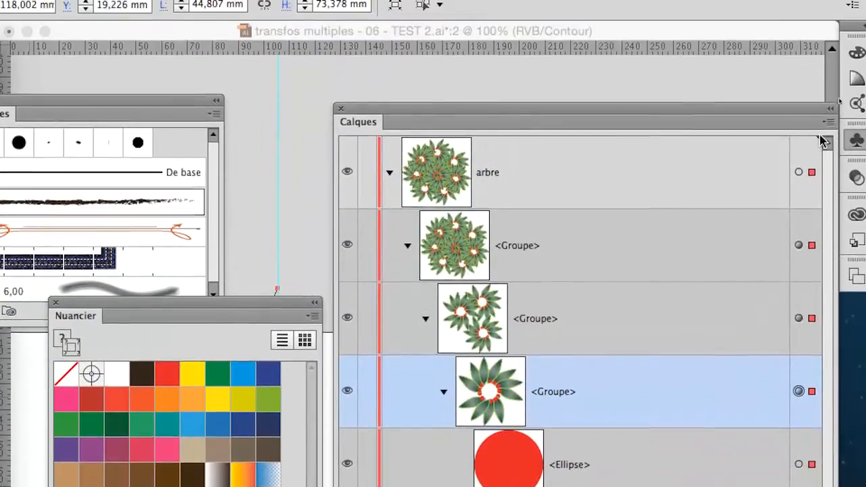
click(828, 123)
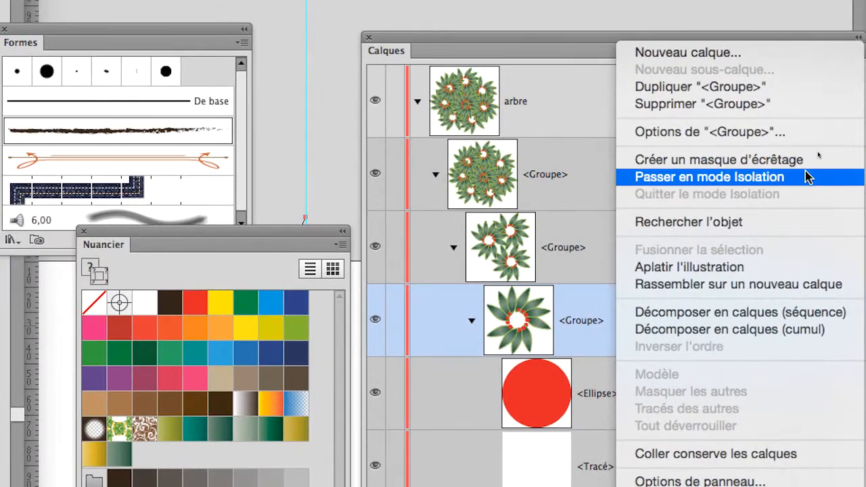
click(809, 176)
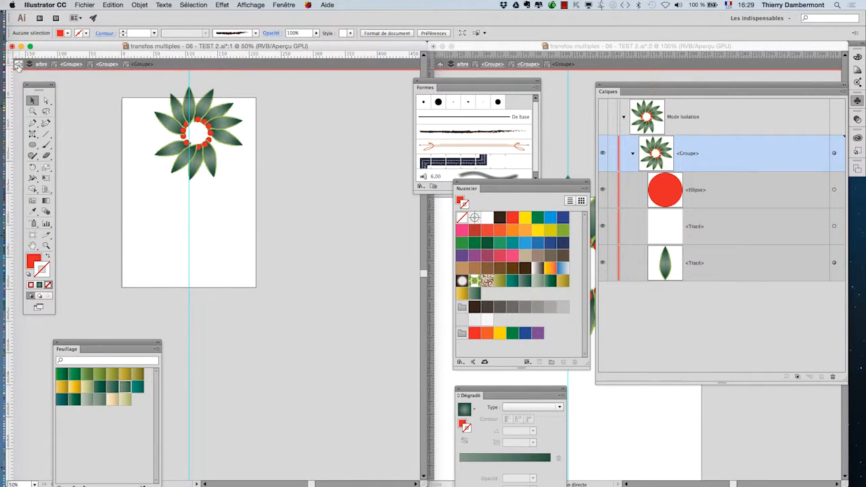
Leave the isolated innermost group one level at a time until the whole tree is out of isolation mode
click(18, 64)
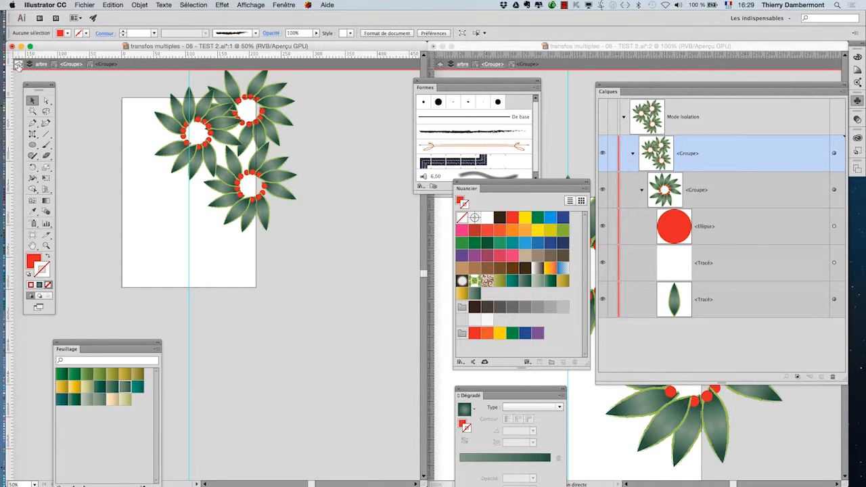
click(19, 64)
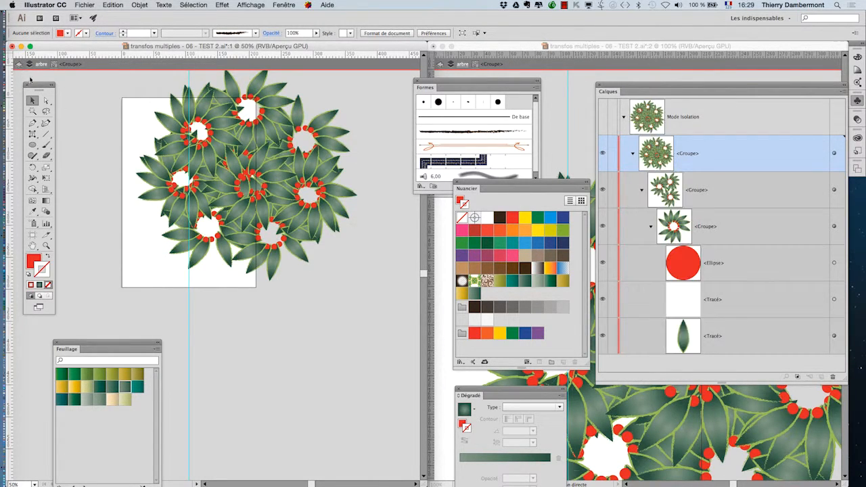
click(19, 65)
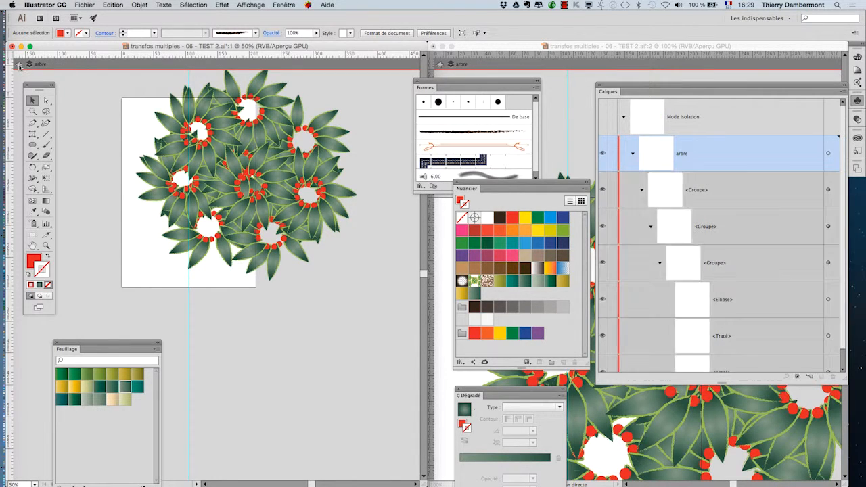
click(19, 65)
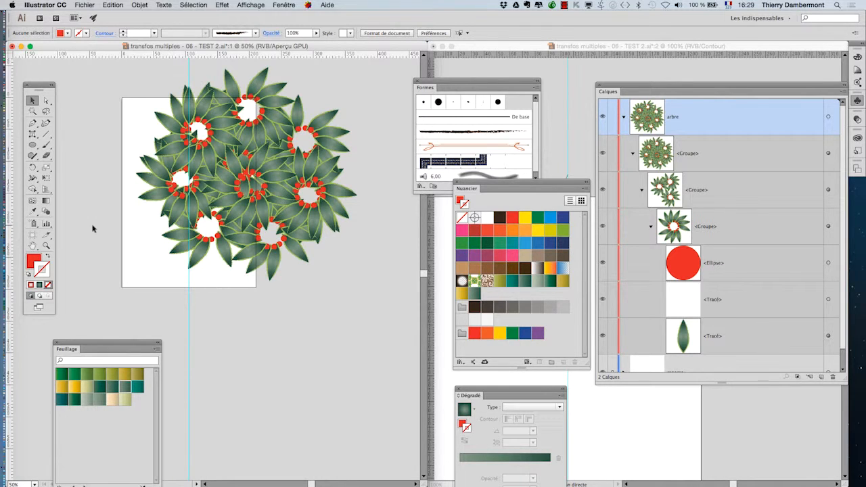
Remove the red circle from the innermost group, then collapse the tree's outermost group and rename it feuilles
drag(710, 269, 825, 350)
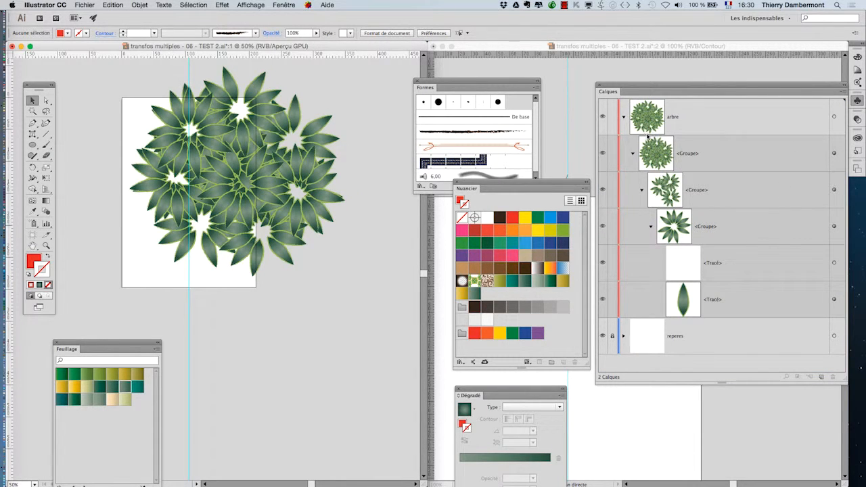
click(634, 154)
double_click(692, 155)
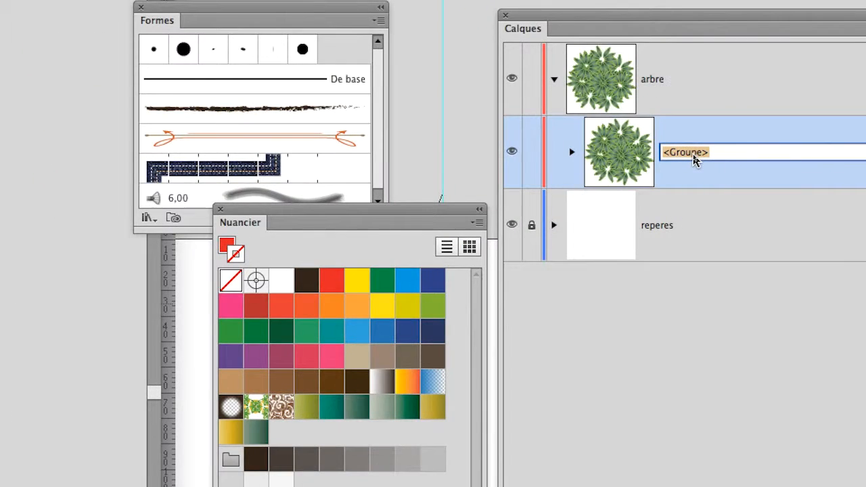
text(feuilles)
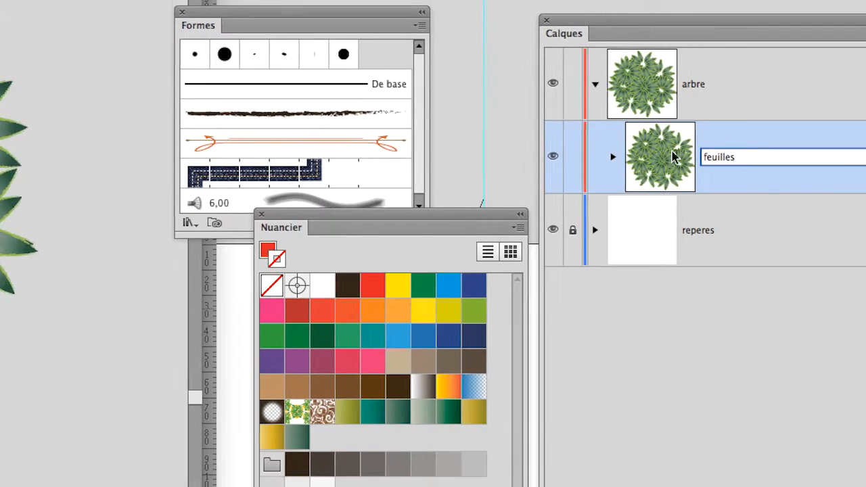
key(Return)
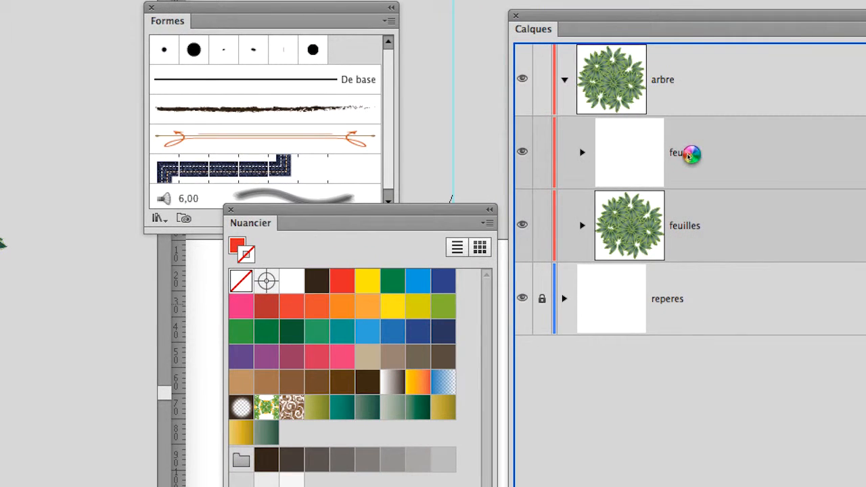
Duplicate the feuilles group and rename the upper copy boules
double_click(689, 154)
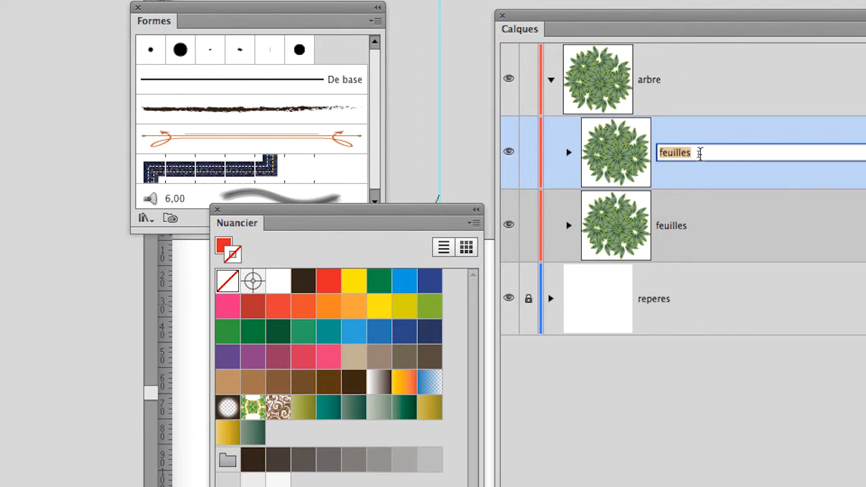
text(boule)
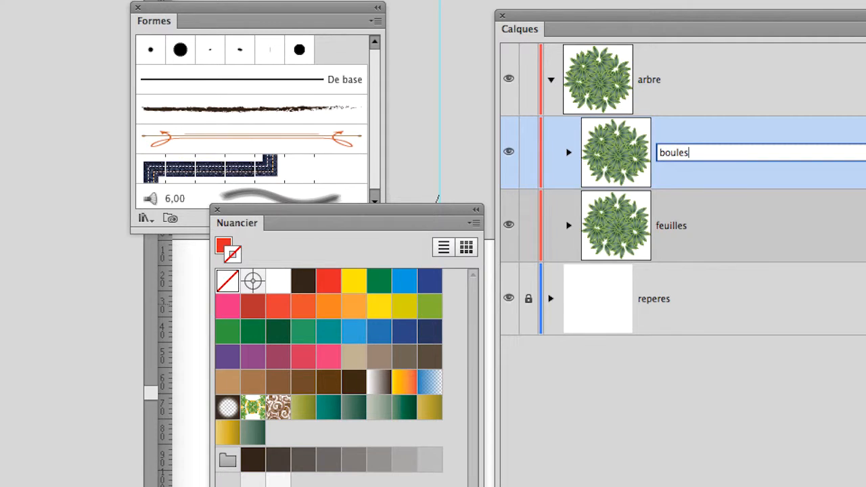
text(s)
key(Return)
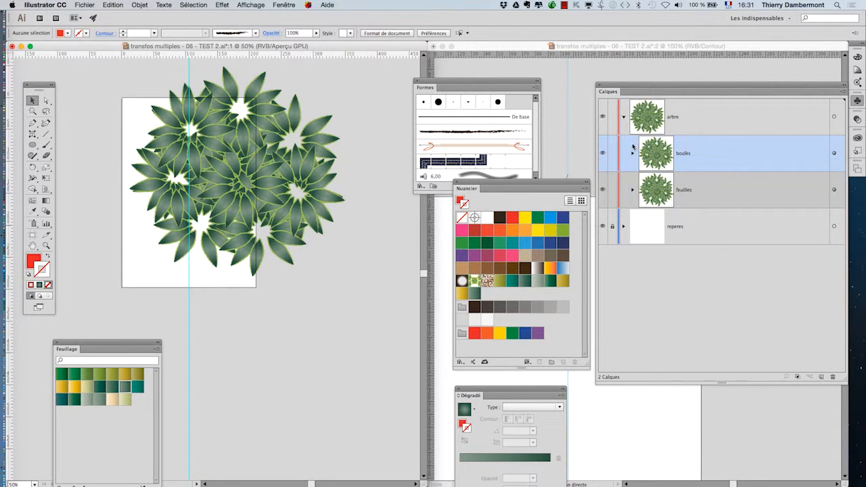
Expand all levels of the boules group and put its innermost leaf group into isolation mode
alt+click(632, 153)
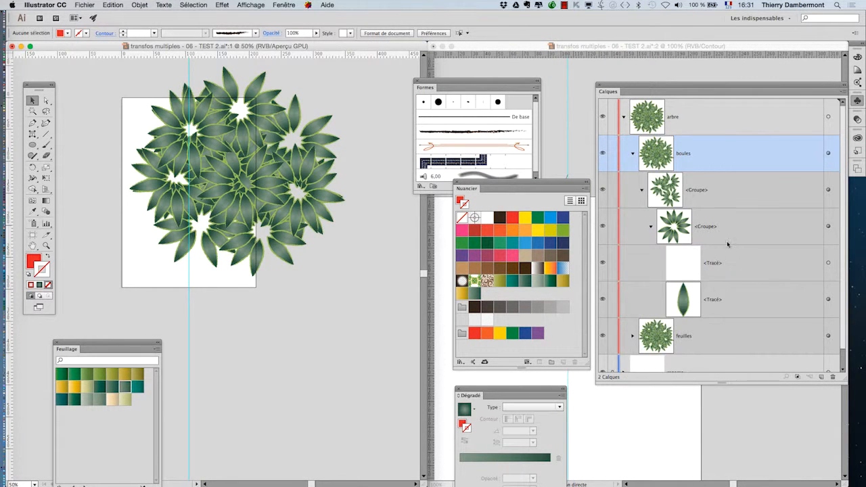
click(828, 299)
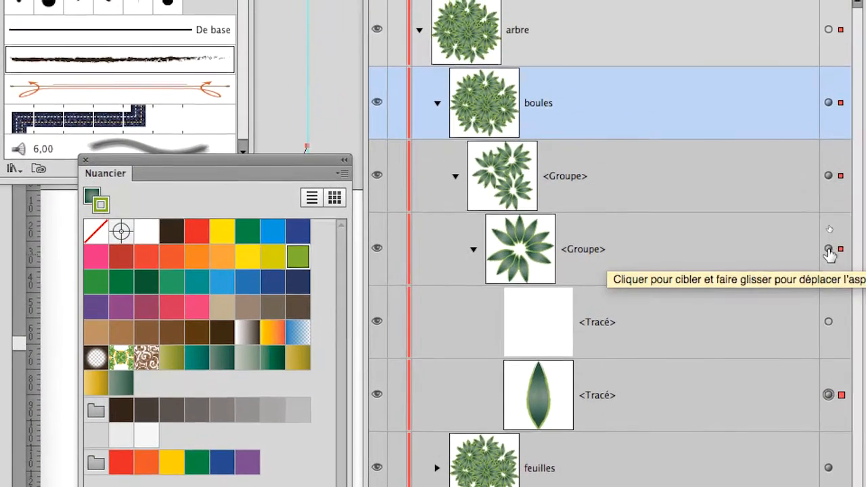
click(828, 152)
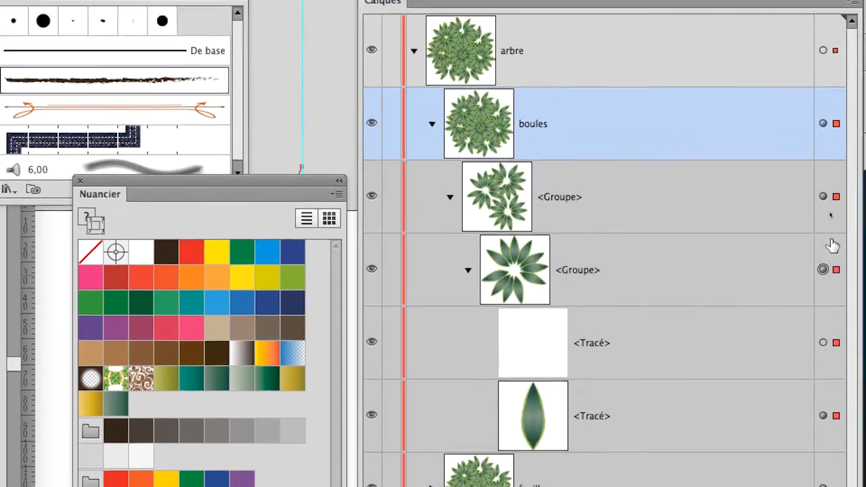
click(827, 247)
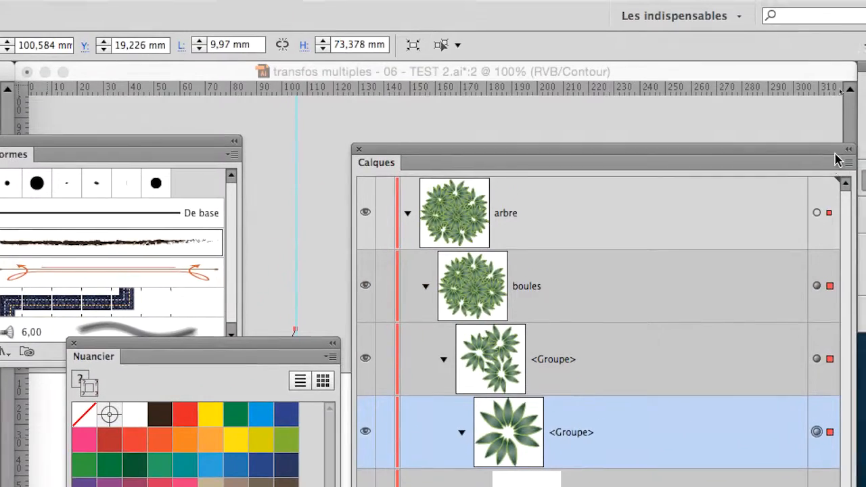
click(846, 161)
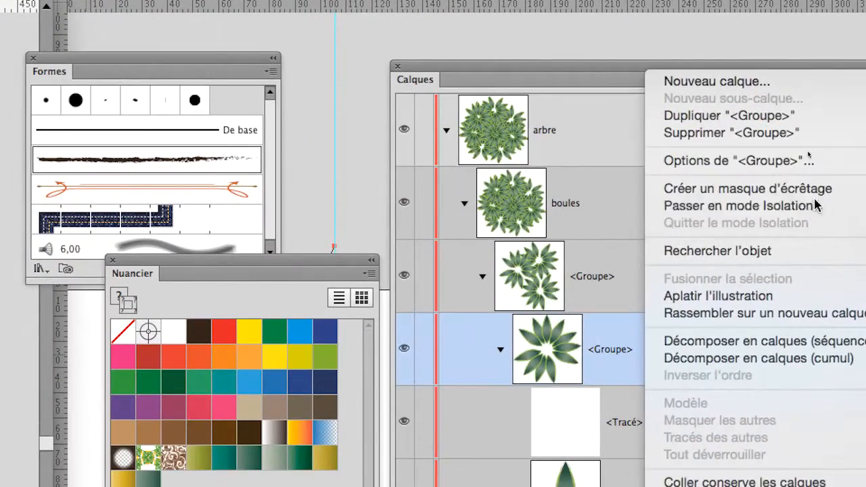
click(778, 290)
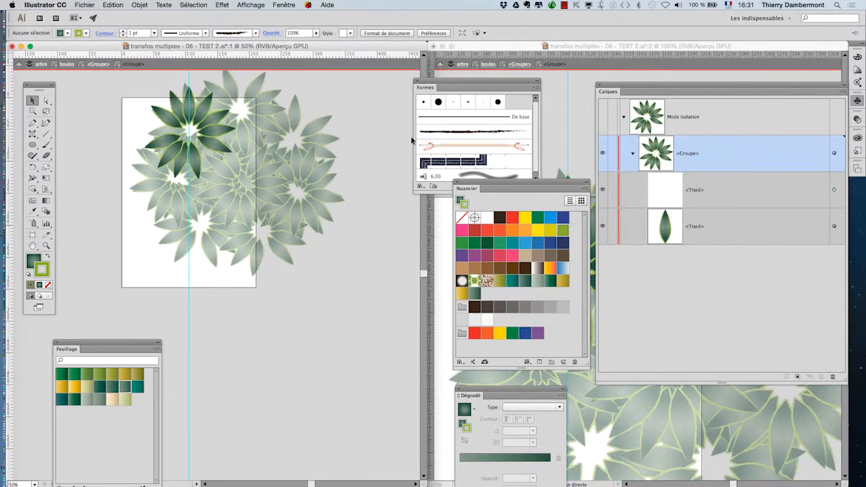
Delete the leaf rosette group inside the isolated boules group
scroll(177, 116, up, 4)
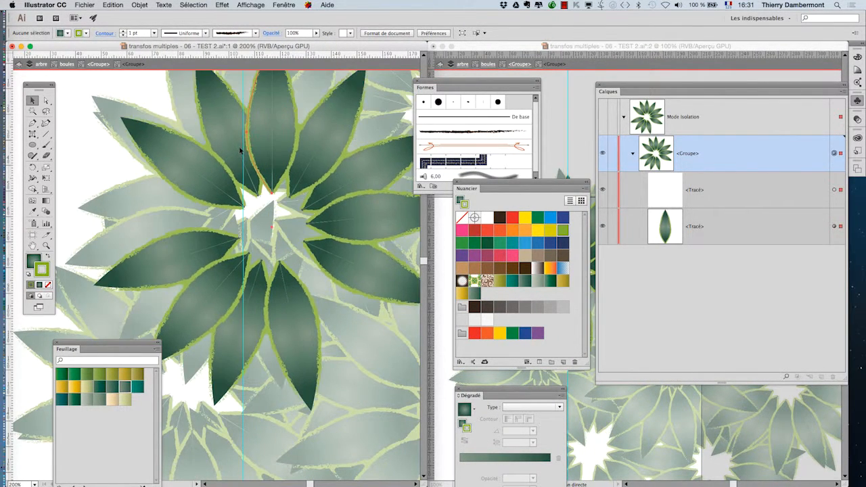
drag(234, 140, 236, 150)
key(Delete)
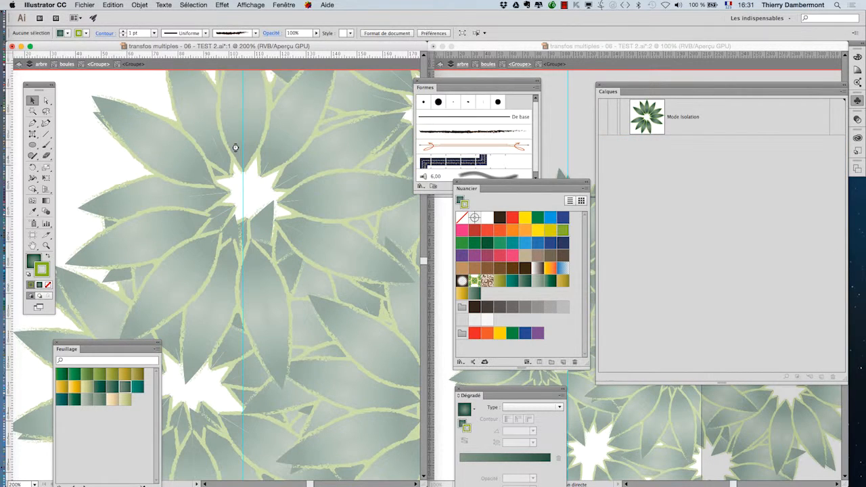
Draw a circle about 11 mm in diameter at the former leaf position and give it a red stroke
click(32, 144)
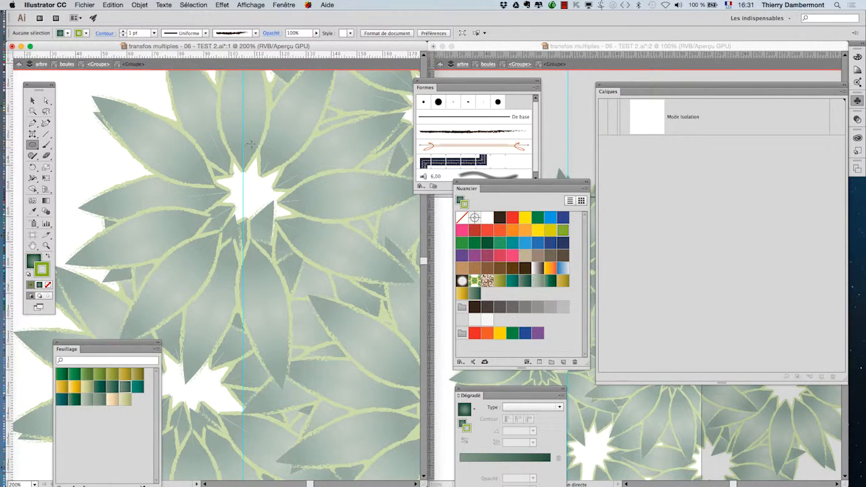
drag(251, 144, 224, 123)
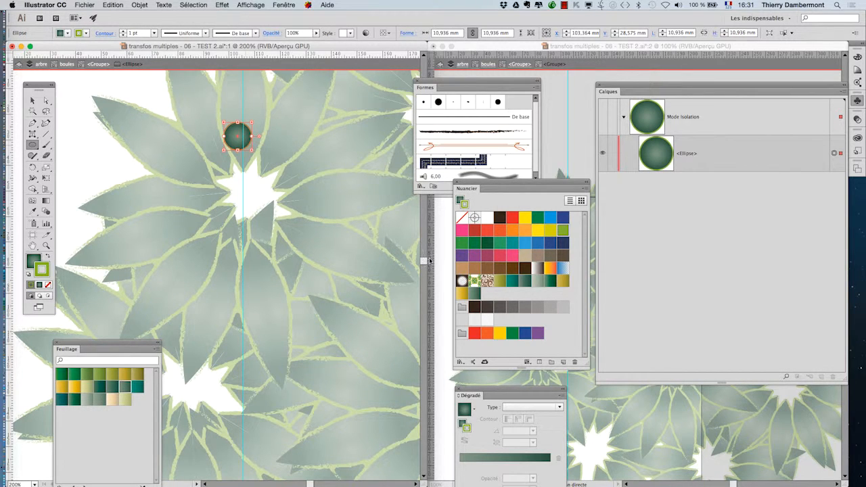
click(513, 218)
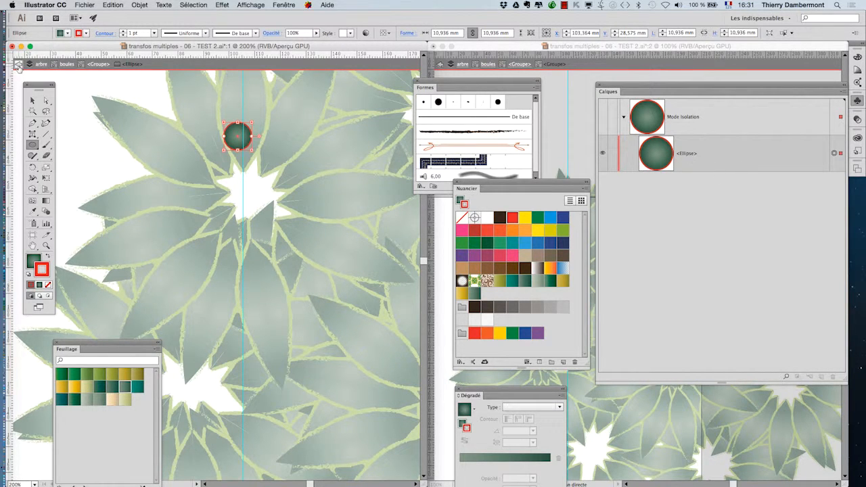
Exit isolation mode through the boules levels and view how the circles are distributed over the whole tree
click(18, 65)
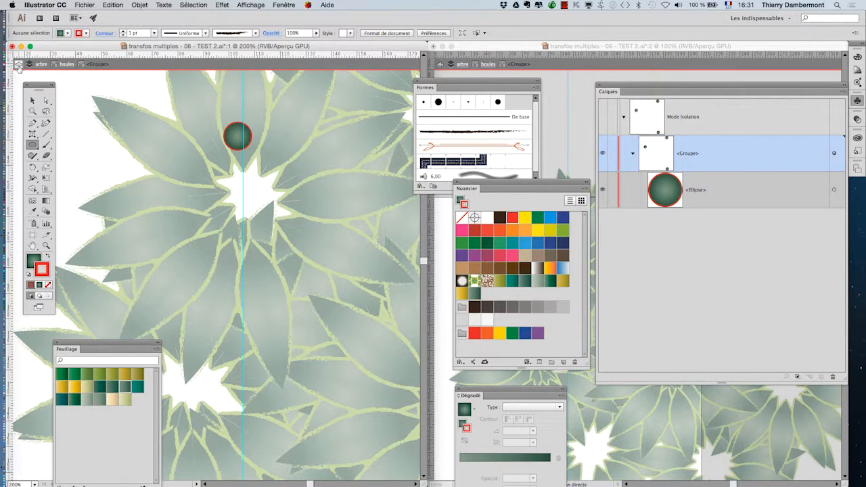
click(18, 66)
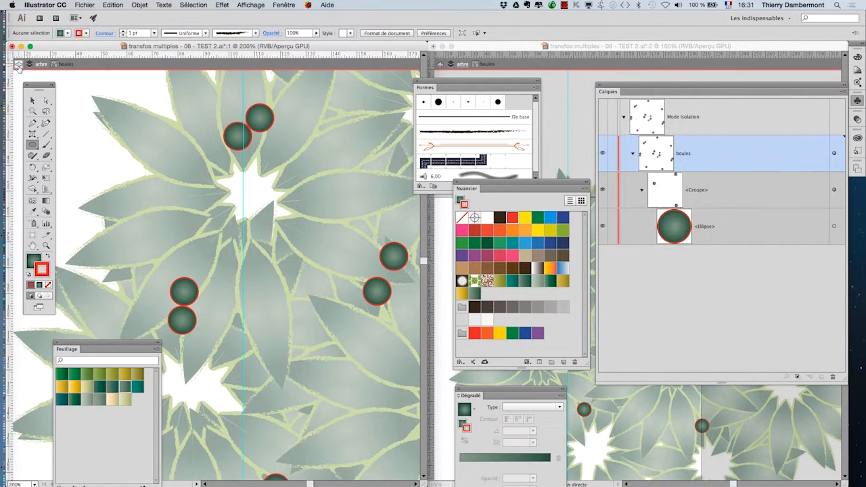
click(18, 66)
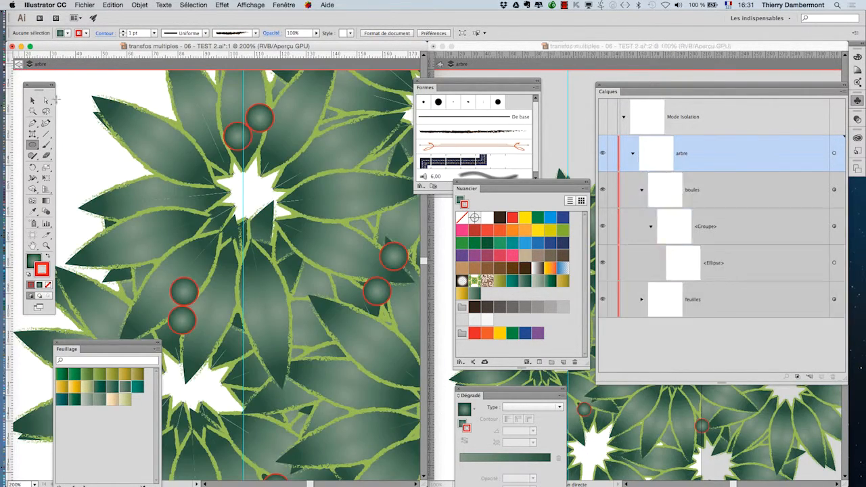
key(super+minus)
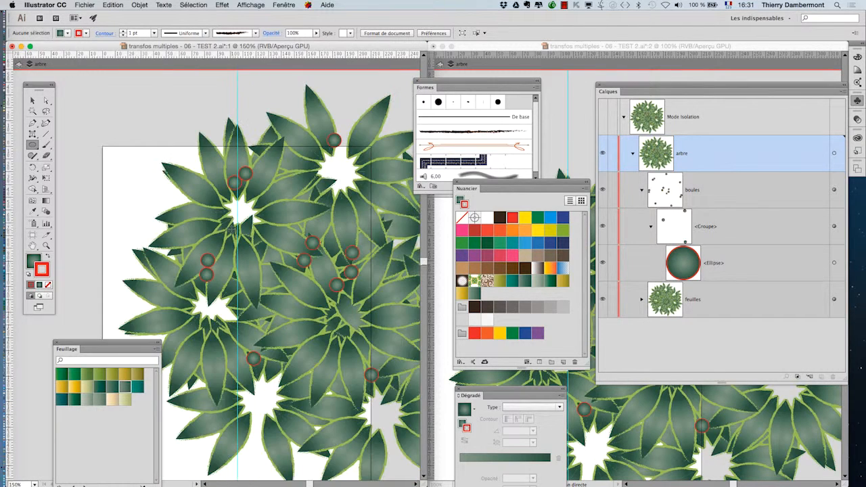
key(super+minus)
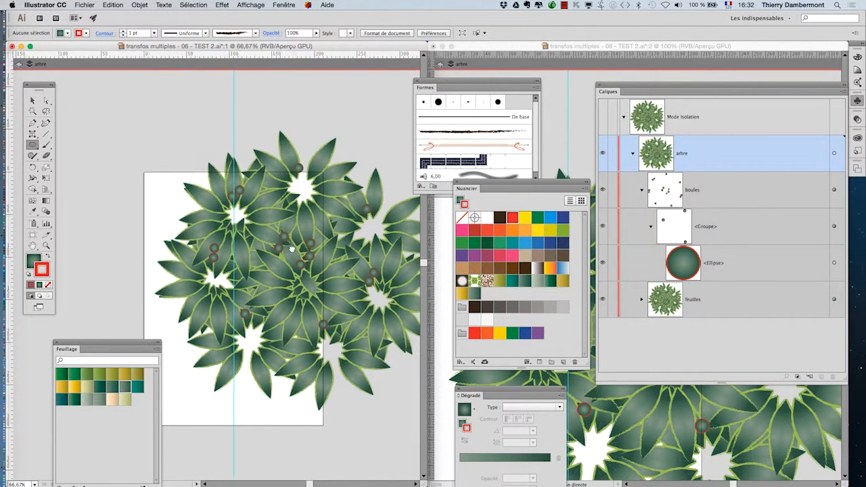
drag(298, 252, 244, 196)
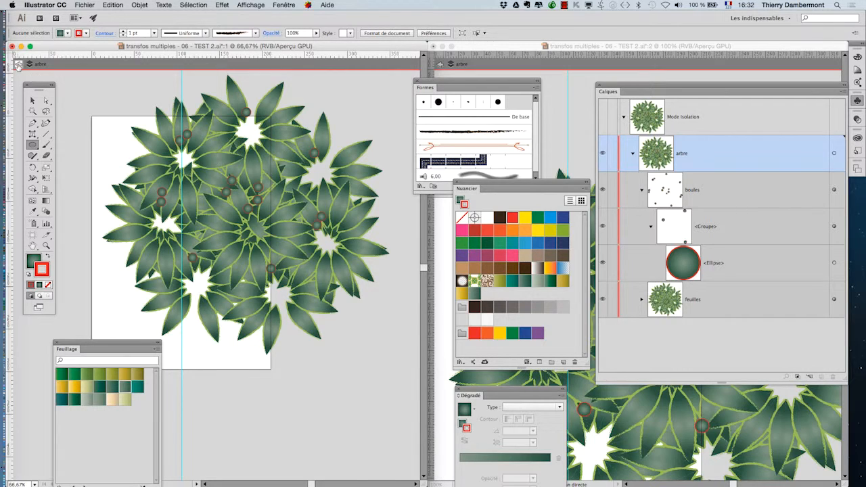
click(17, 65)
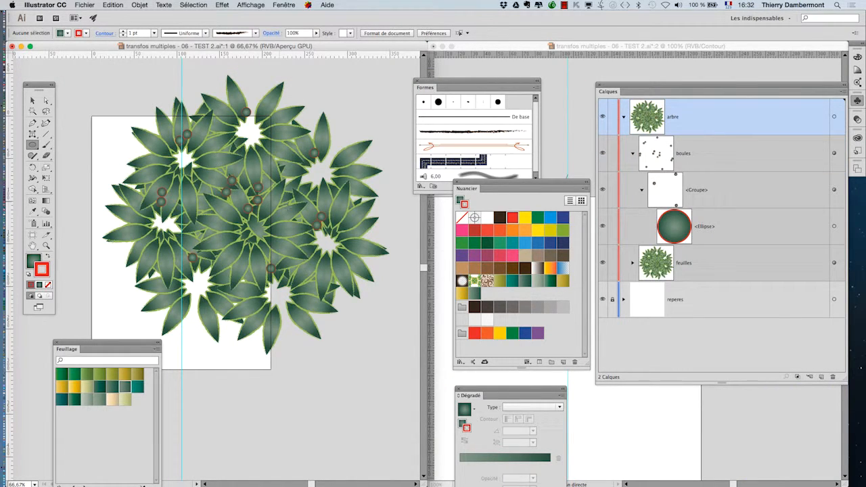
Target the ellipse in the boules group and move it toward the rosette's centre, at about X 126 mm and Y 41 mm
super+click(301, 216)
super+click(301, 216)
drag(266, 213, 347, 301)
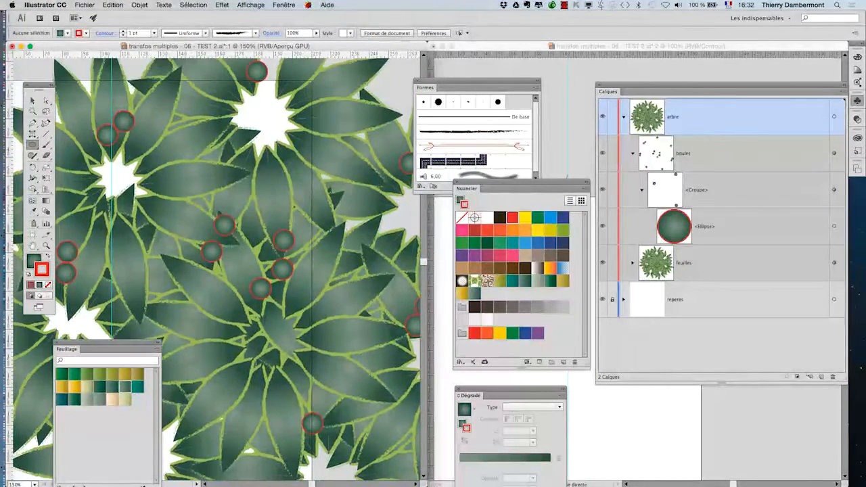
alt+super+click(351, 278)
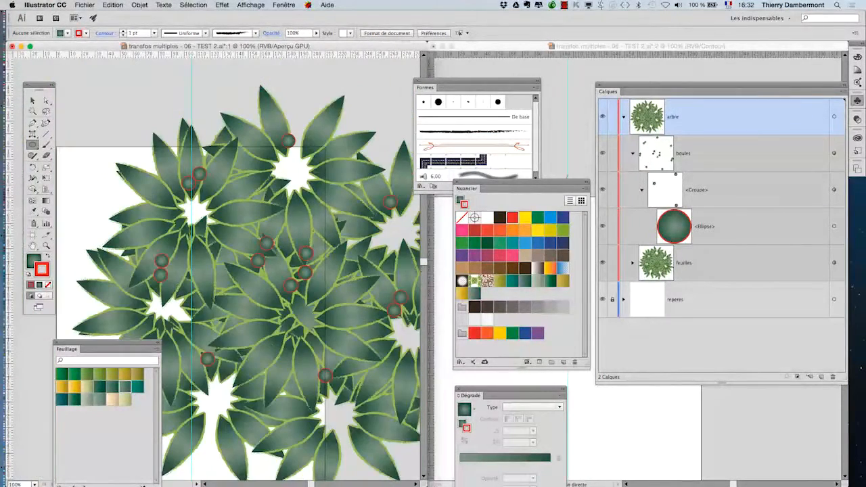
click(835, 226)
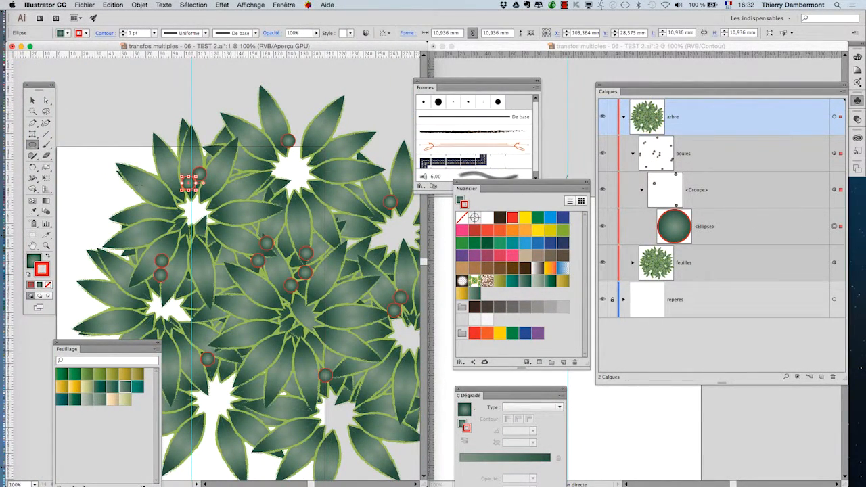
super+click(168, 187)
alt+super+click(172, 186)
alt+super+click(172, 187)
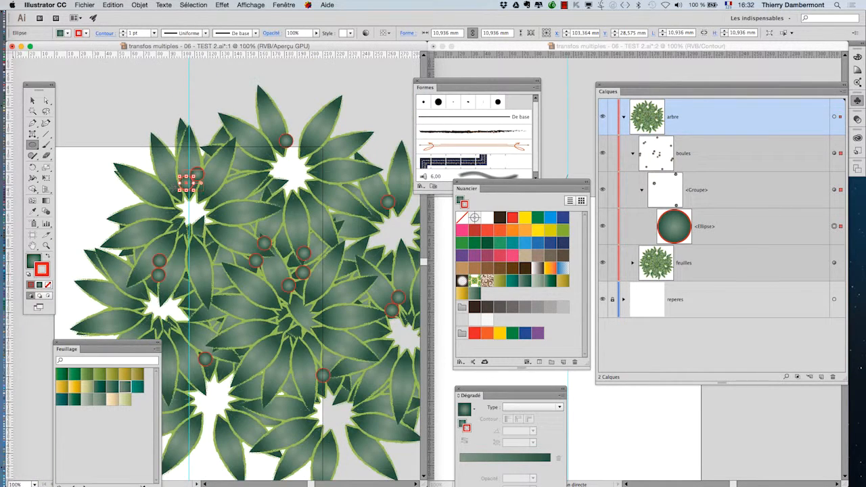
alt+super+click(172, 186)
click(32, 100)
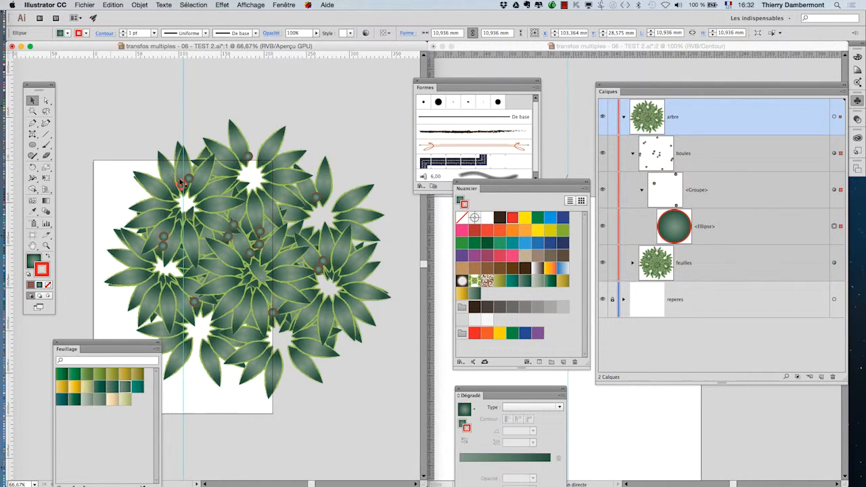
drag(180, 183, 199, 194)
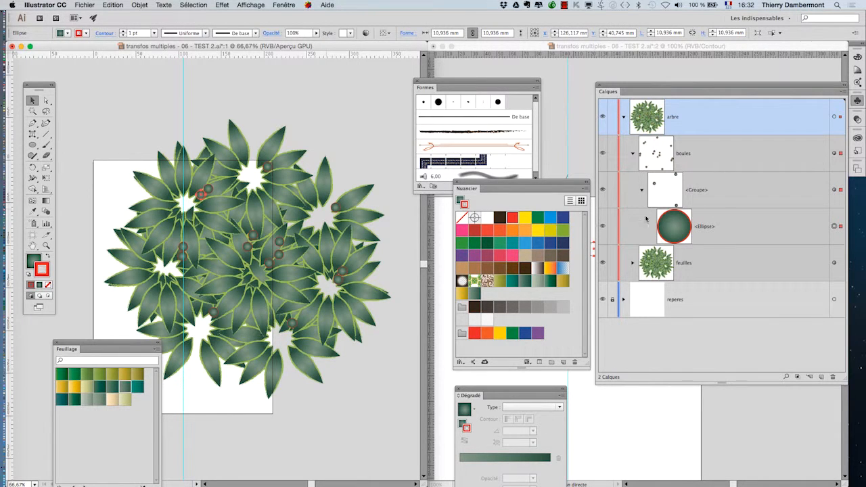
Move the ellipse in the boules group to the centre of its rosette, at about X 107 mm and Y 44 mm
super+click(209, 201)
super+click(210, 201)
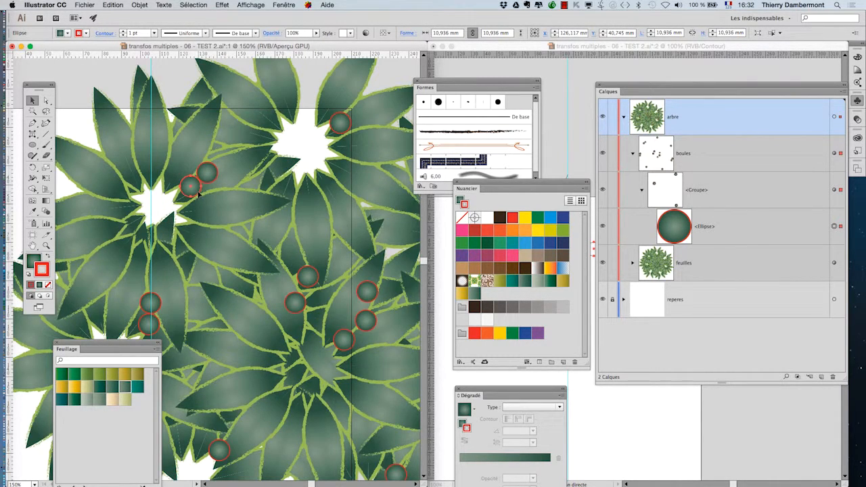
drag(198, 194, 163, 199)
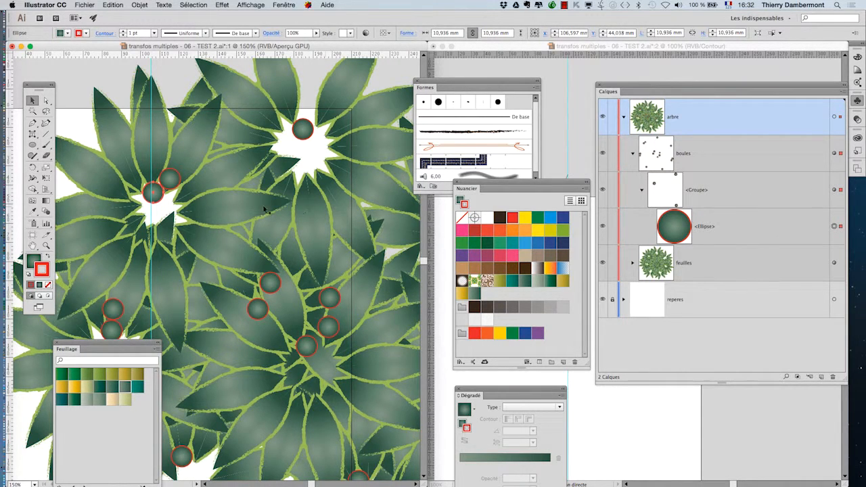
Target the inner group inside boules and display its appearance attributes beside the layer list
click(834, 189)
click(283, 4)
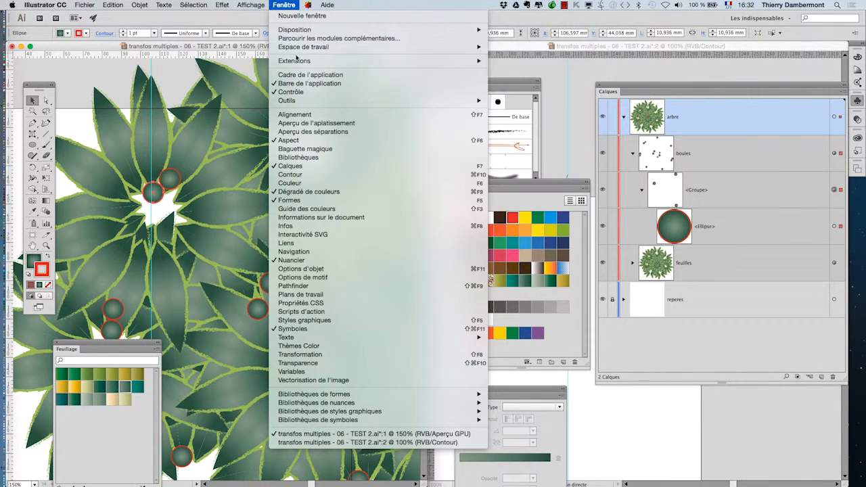
click(291, 140)
click(284, 4)
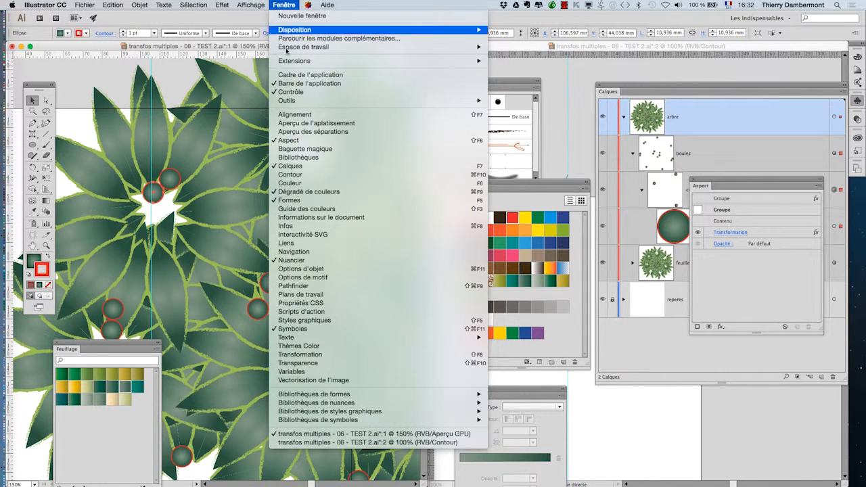
click(732, 179)
drag(732, 179, 409, 126)
Edit the inner group's Transform effect with preview on, setting the horizontal displacement to about 24.7 mm and reducing the vertical displacement
click(397, 171)
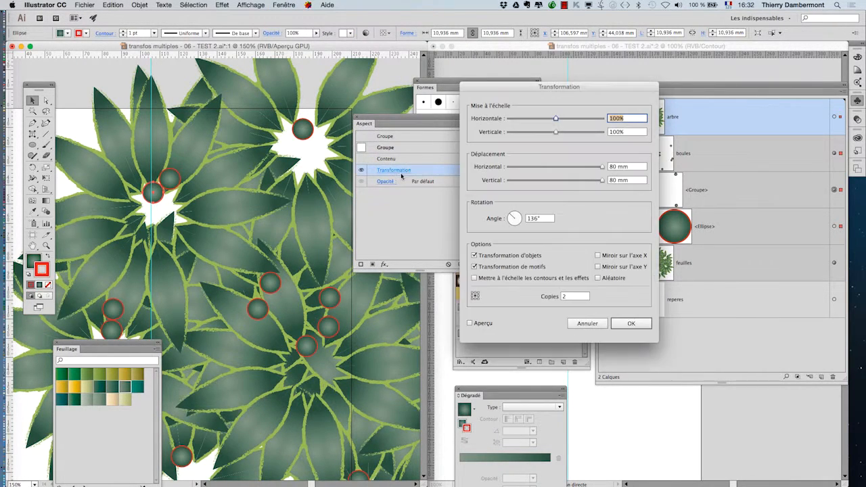
click(588, 168)
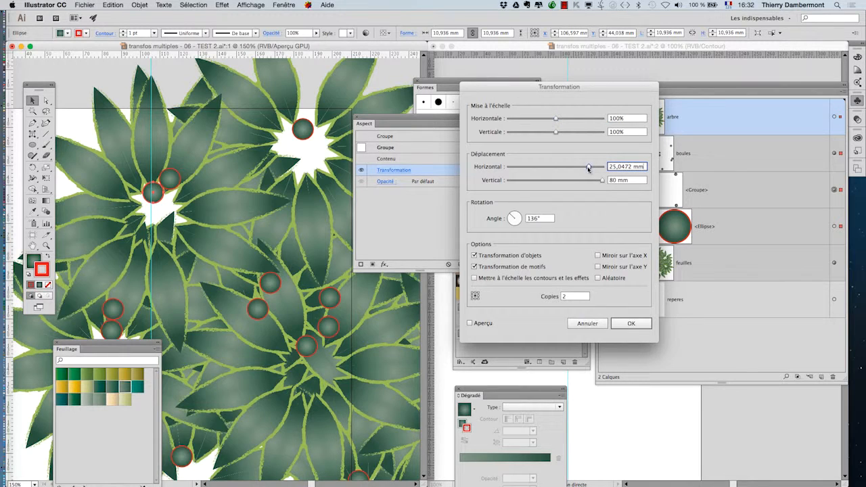
click(475, 325)
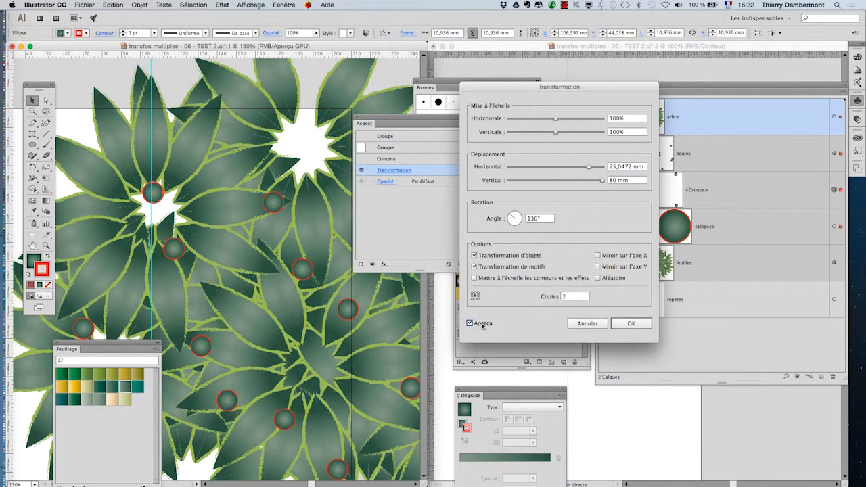
click(588, 167)
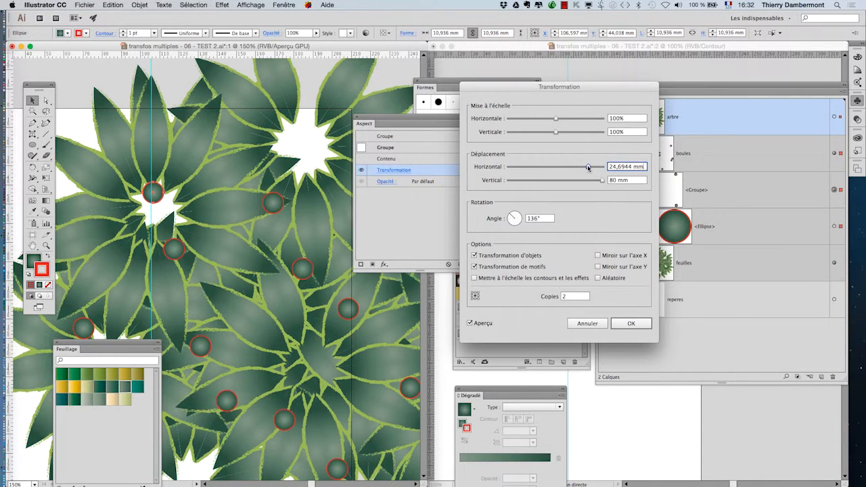
drag(597, 183, 559, 182)
click(627, 323)
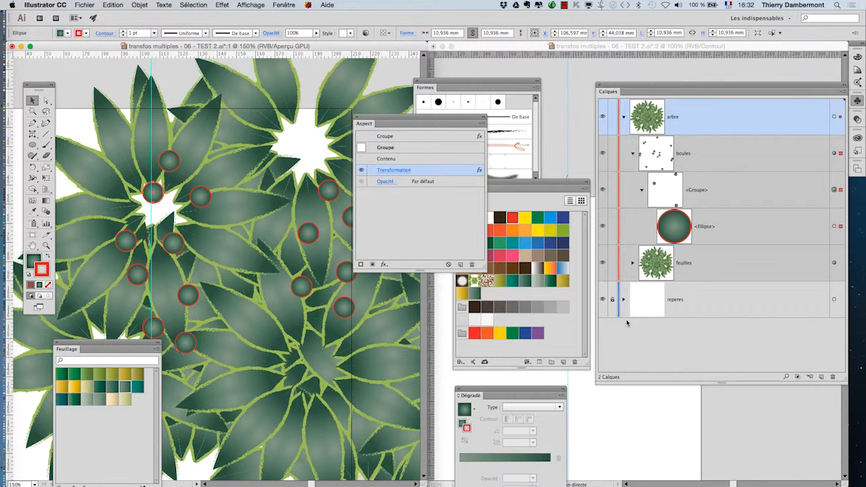
Edit the boules group's Transform effect with preview on, using displacements of 35.2778 mm horizontally and 32.8083 mm vertically and a 308° rotation
scroll(295, 306, down, 3)
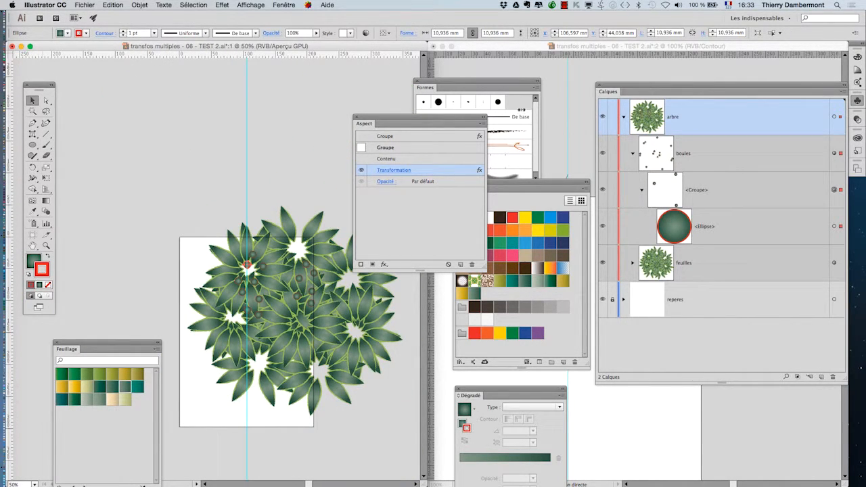
click(728, 152)
click(834, 153)
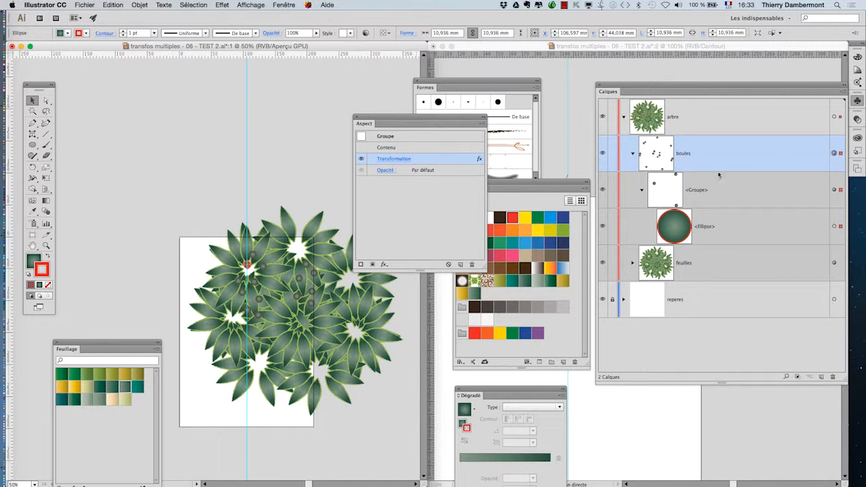
click(381, 160)
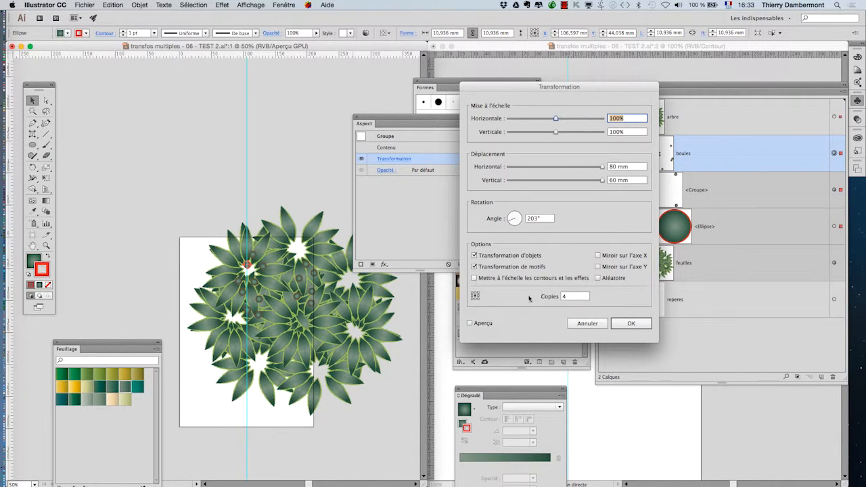
click(476, 325)
click(584, 168)
drag(581, 182, 600, 171)
click(599, 167)
click(520, 213)
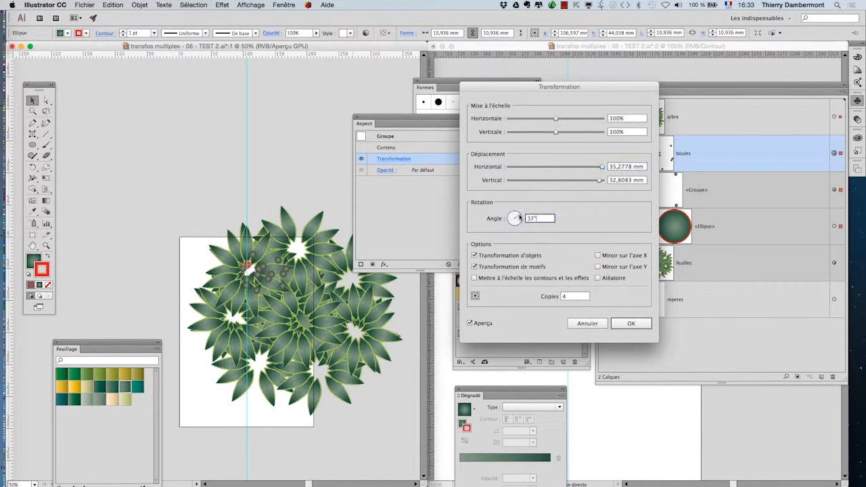
drag(522, 224, 519, 224)
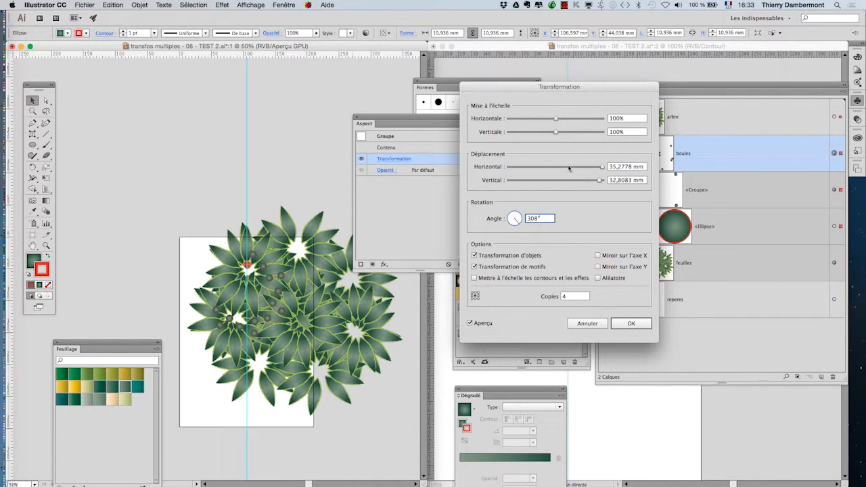
Set the boules effect's horizontal displacement to 100 mm and its rotation to 290°, apply it and deselect the artwork
click(610, 167)
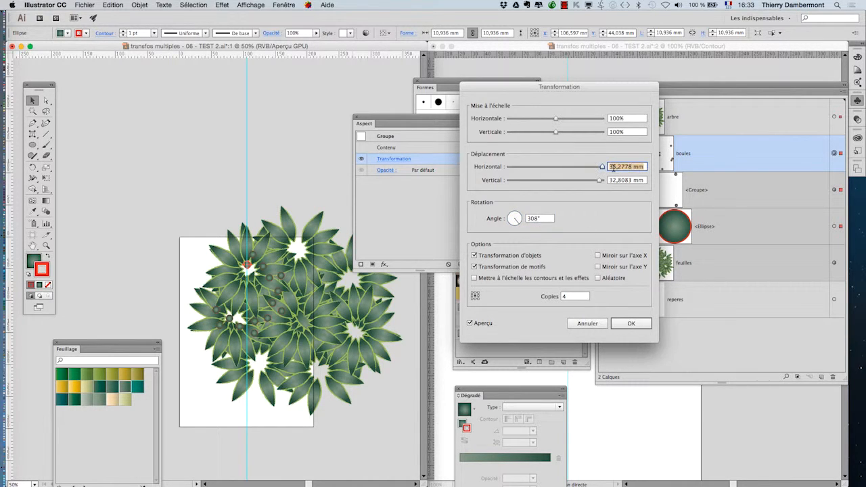
text(100)
key(Tab)
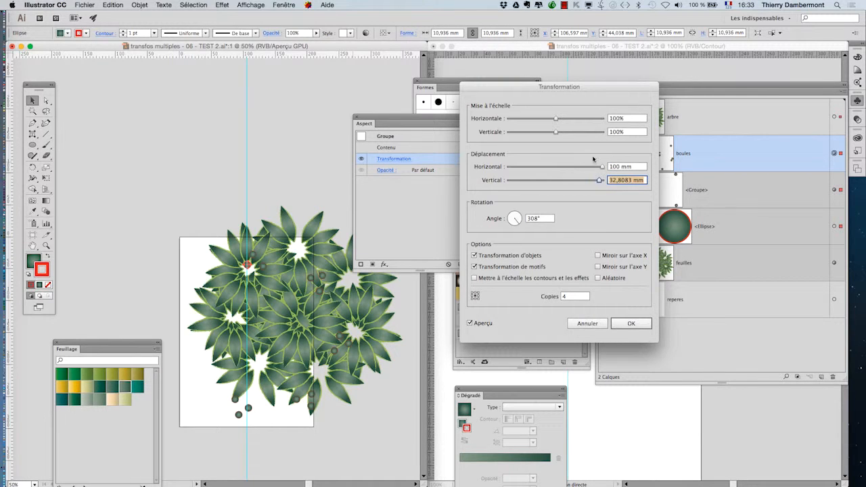
click(519, 220)
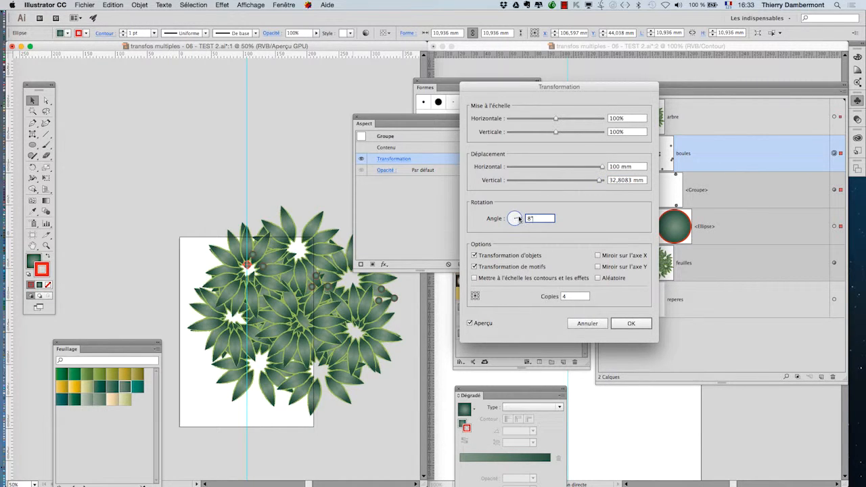
drag(519, 219, 516, 222)
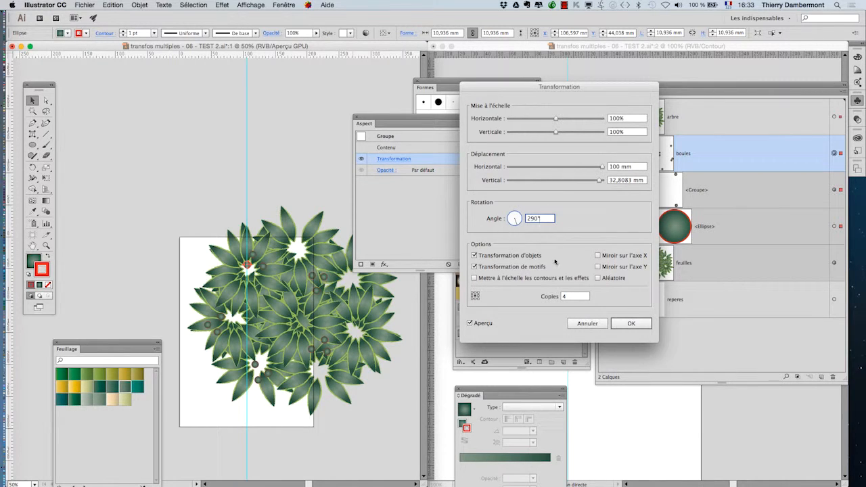
click(630, 324)
drag(381, 120, 130, 74)
click(318, 185)
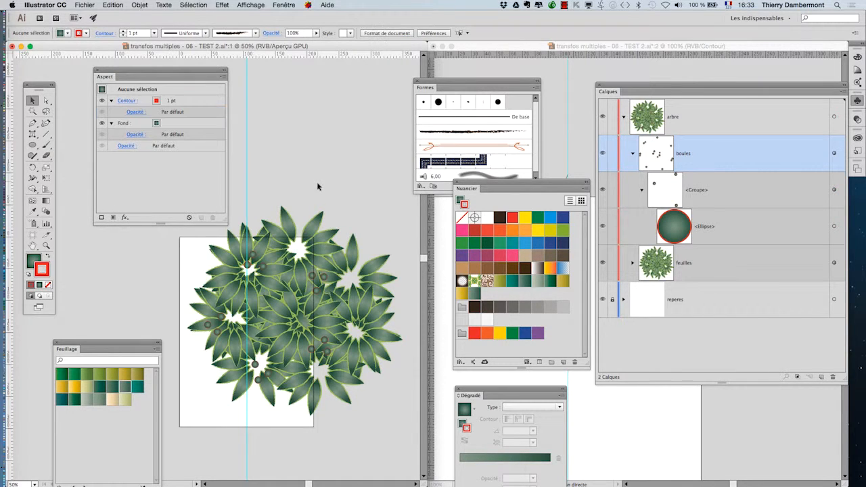
Give the ellipse in the boules group a red fill by swapping fill and stroke, and make its stroke white
scroll(330, 337, up, 1)
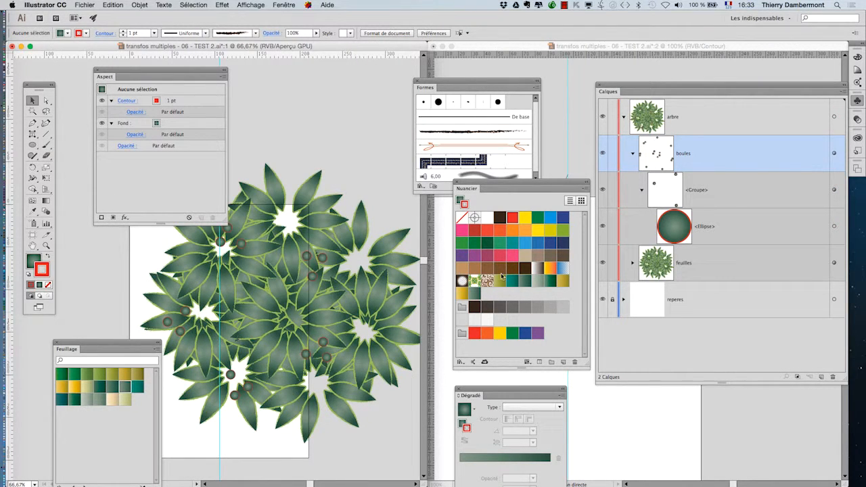
click(835, 226)
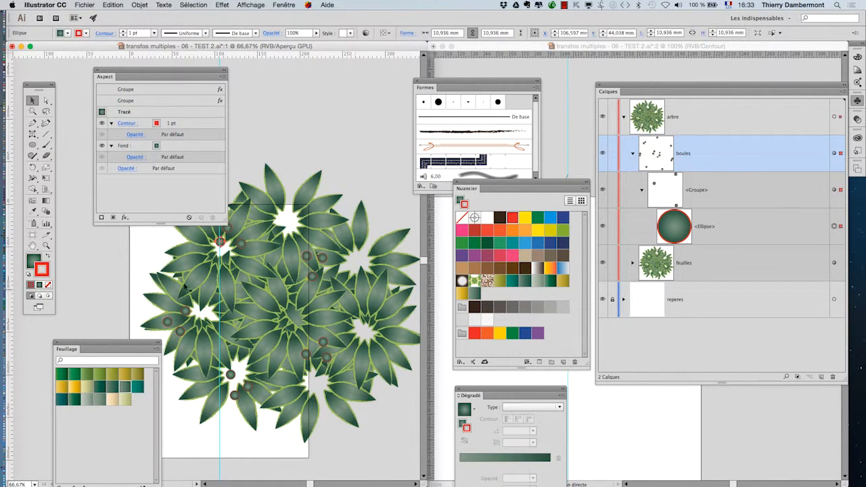
click(47, 257)
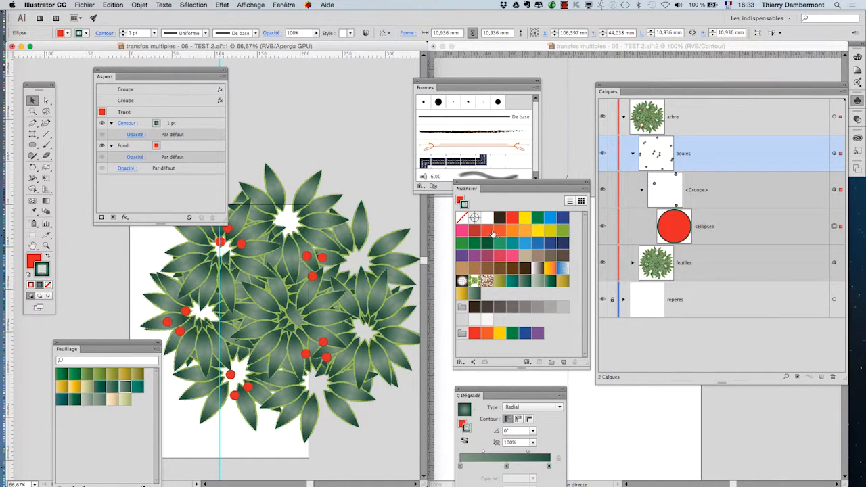
click(487, 217)
click(340, 140)
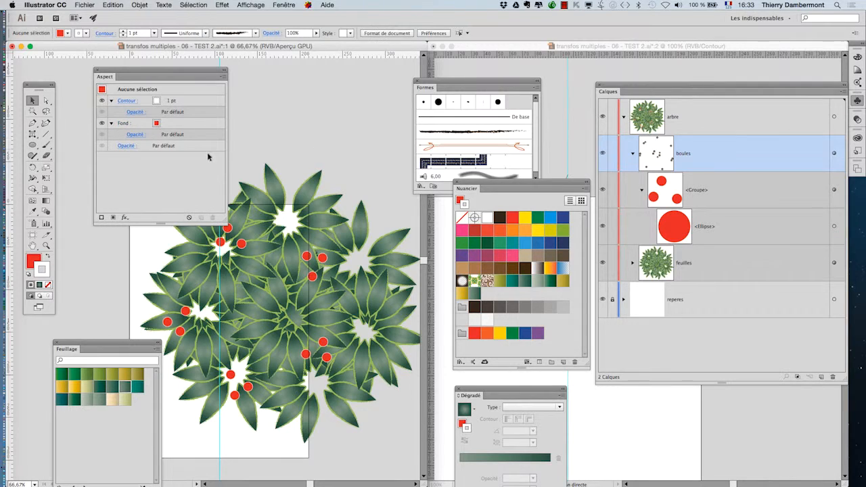
Hide the appearance attributes, close the second document window and clear the remaining palettes so the tree has the full screen
click(97, 71)
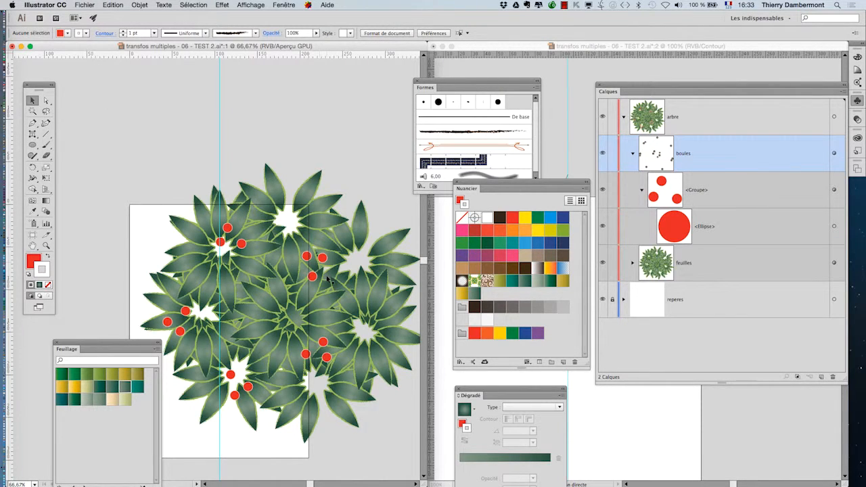
scroll(328, 279, down, 1)
click(448, 51)
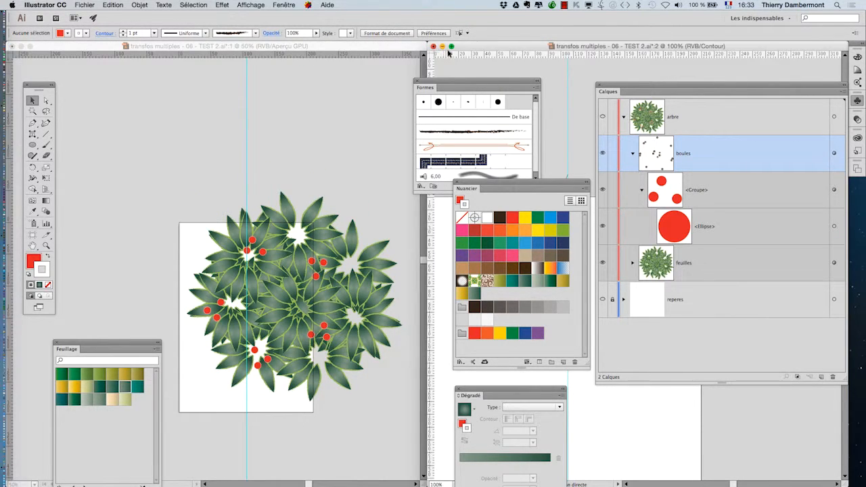
click(442, 47)
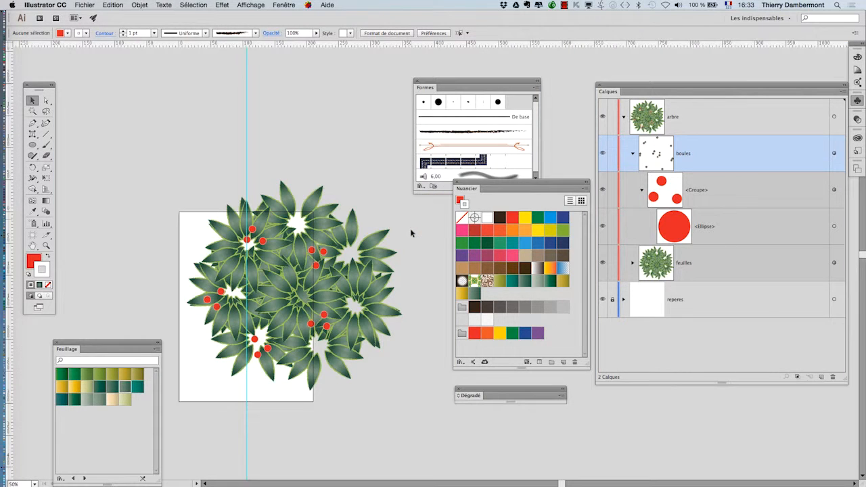
key(shift+Tab)
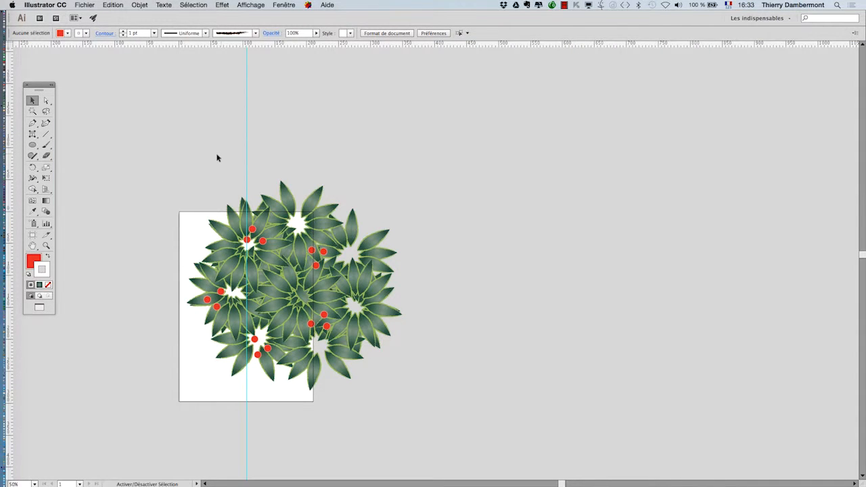
scroll(297, 304, up, 2)
scroll(418, 299, left, 5)
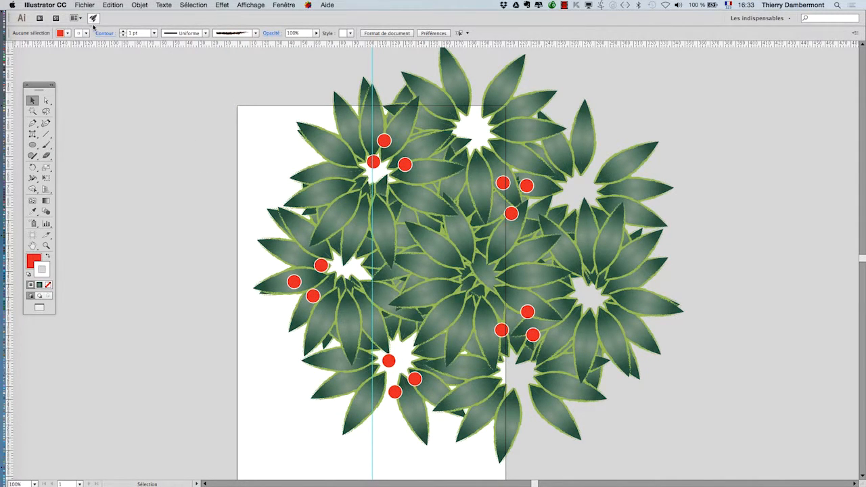
Save the document as "transfos multiples - 06 - TEST 3.ai" in Illustrator CC format with the default options
click(84, 4)
click(112, 81)
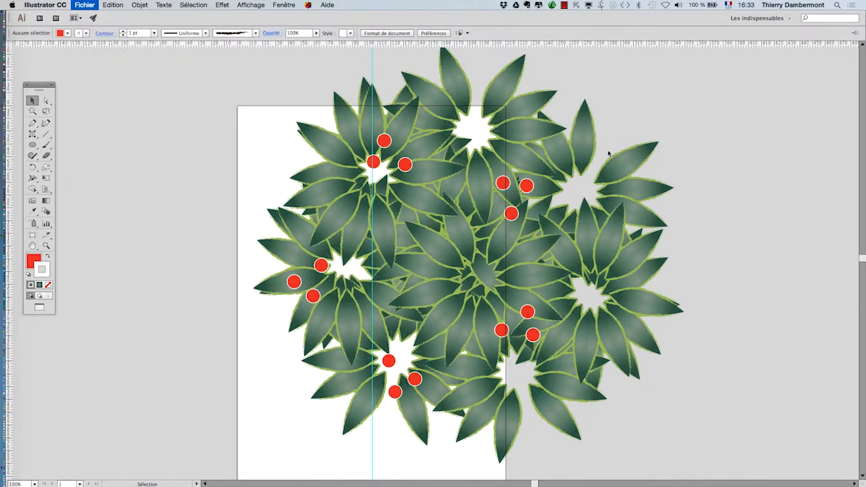
click(487, 79)
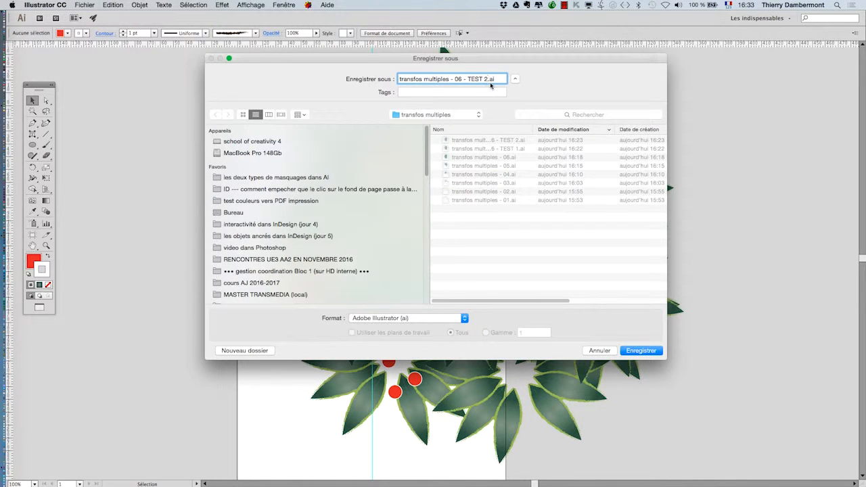
key(BackSpace)
click(642, 352)
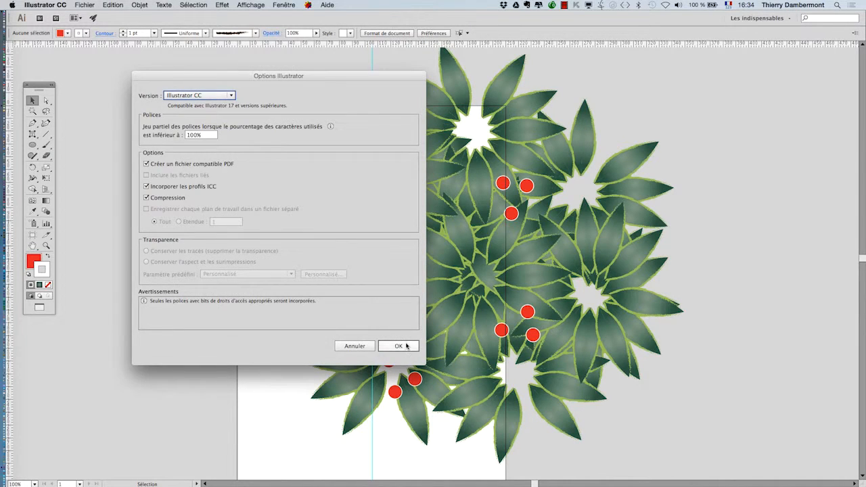
click(406, 347)
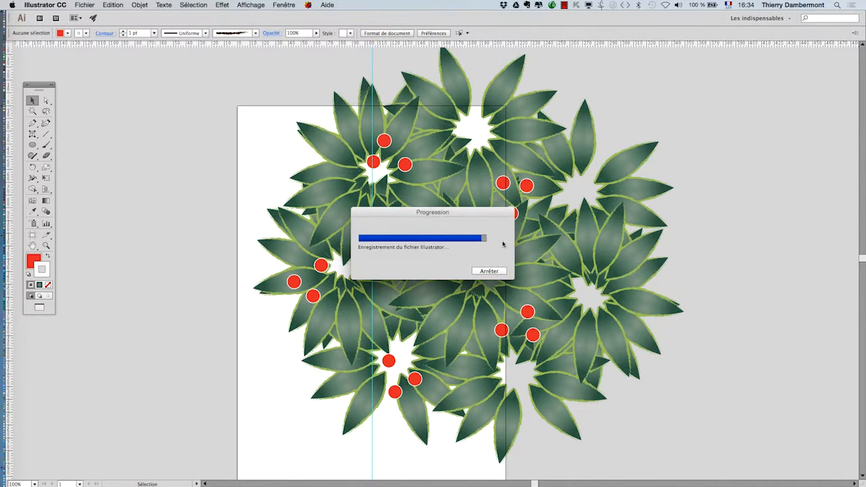
Bring the layer list back into view beside the tree
key(space)
drag(482, 219, 358, 231)
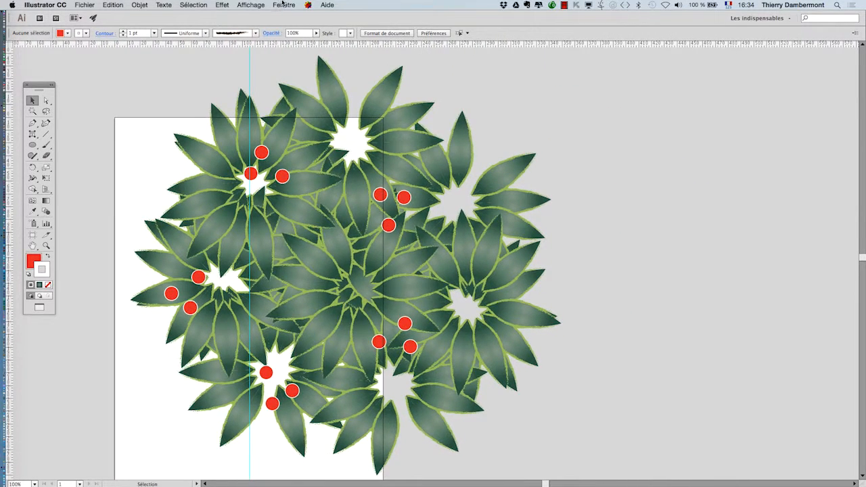
click(283, 5)
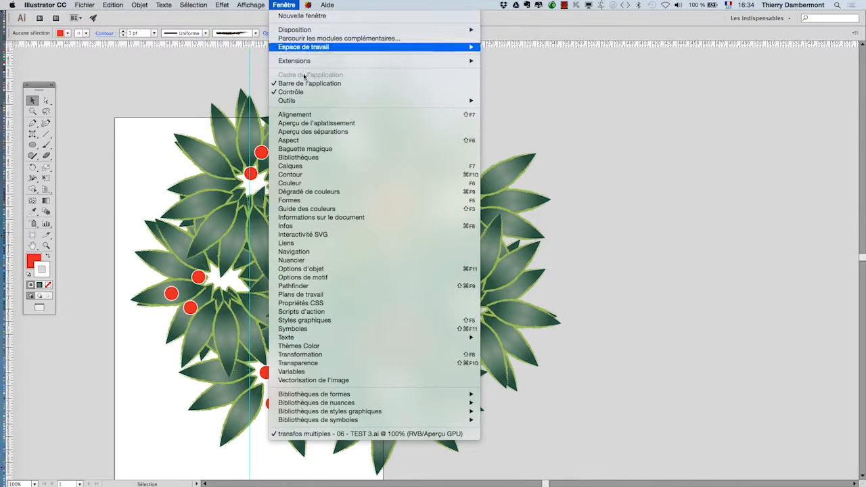
click(304, 166)
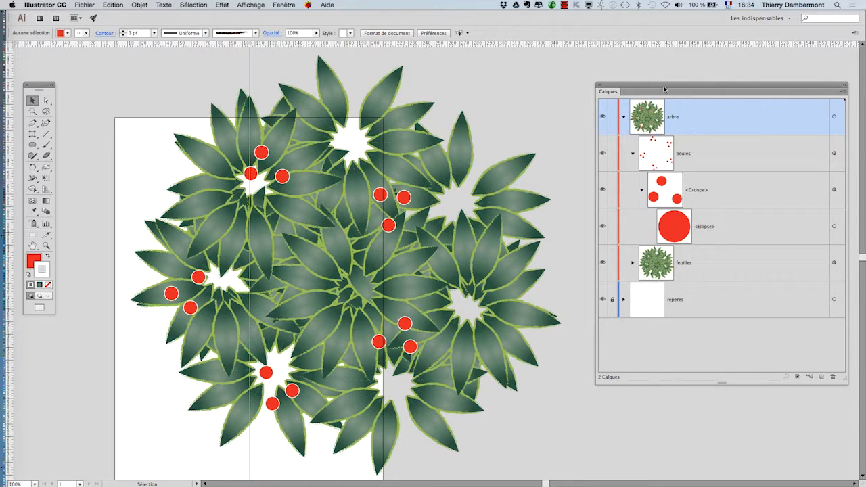
Collapse the boules group in the layer list and expand the feuilles group down to its nested leaf paths
drag(664, 89, 652, 78)
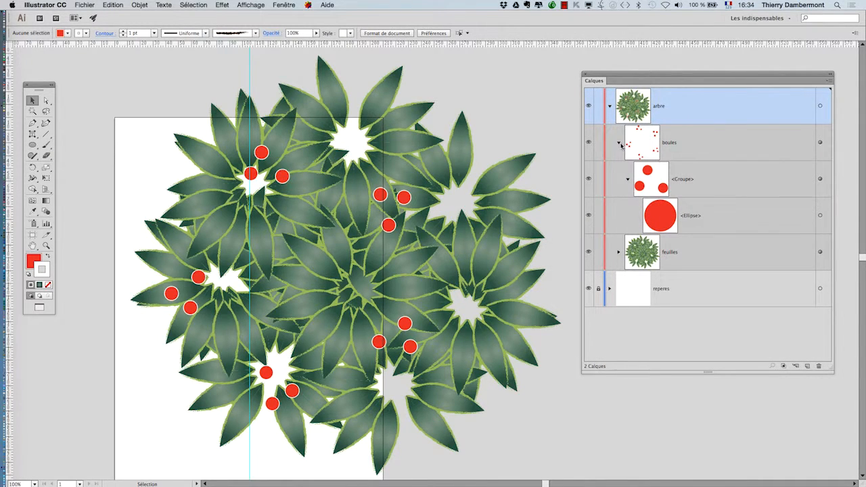
click(618, 144)
click(618, 178)
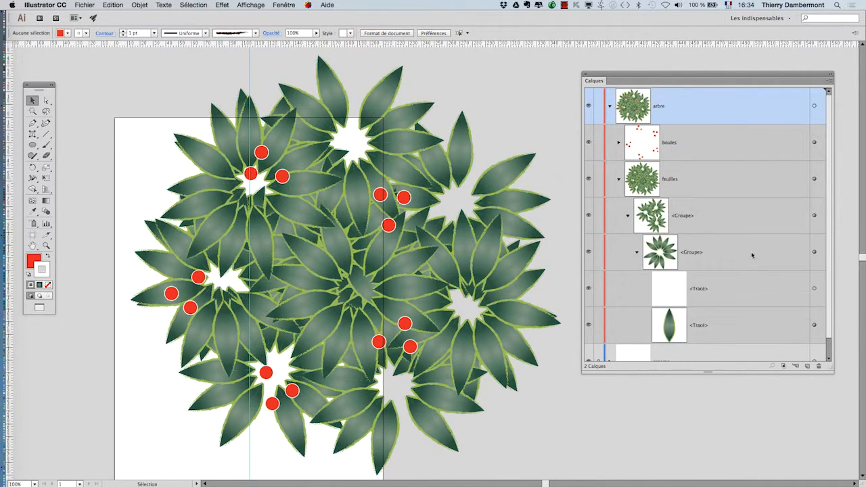
Try a Produit drop shadow at 40% opacity, with 2,47 mm offsets and 1,76 mm blur, on the innermost feuilles group
click(814, 252)
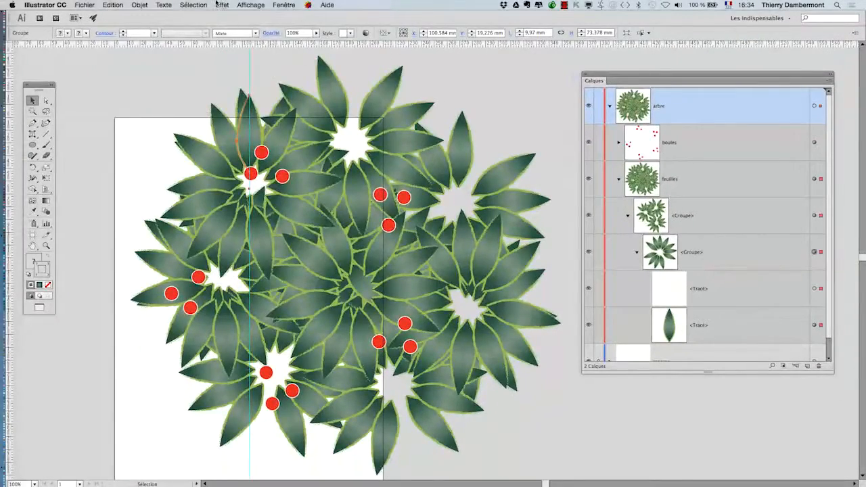
click(220, 5)
mouse_move(306, 123)
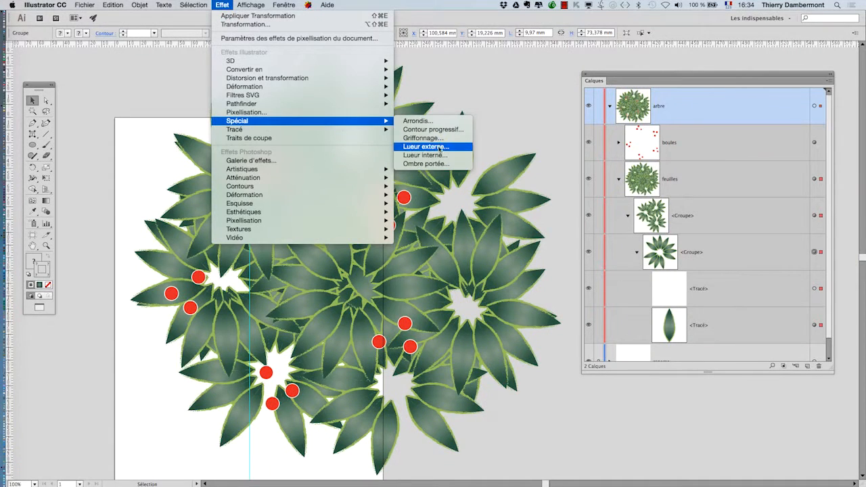
click(427, 164)
click(514, 187)
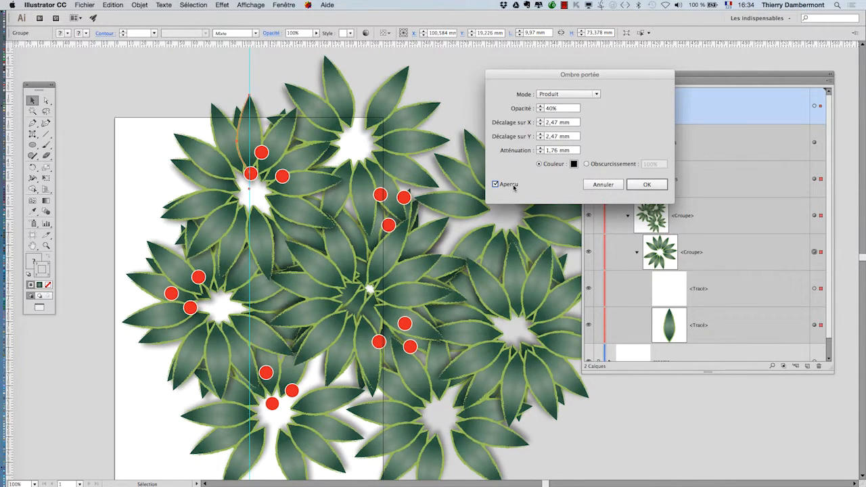
click(513, 188)
click(605, 187)
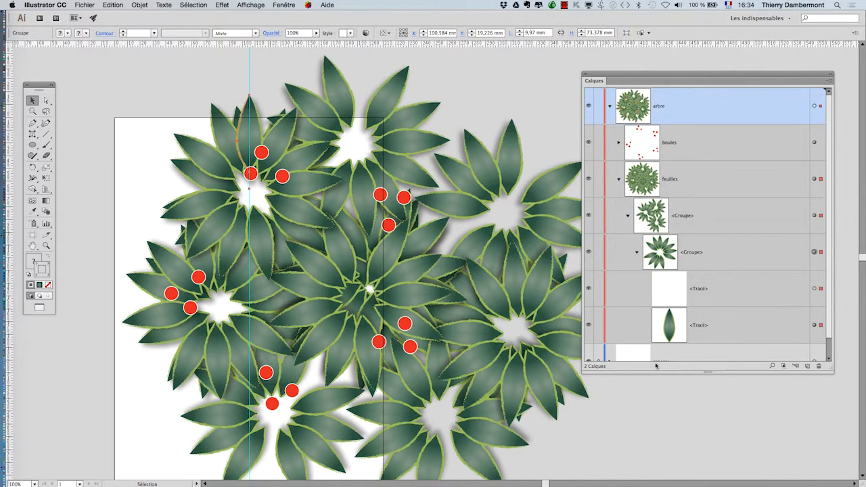
key(super+z)
click(384, 264)
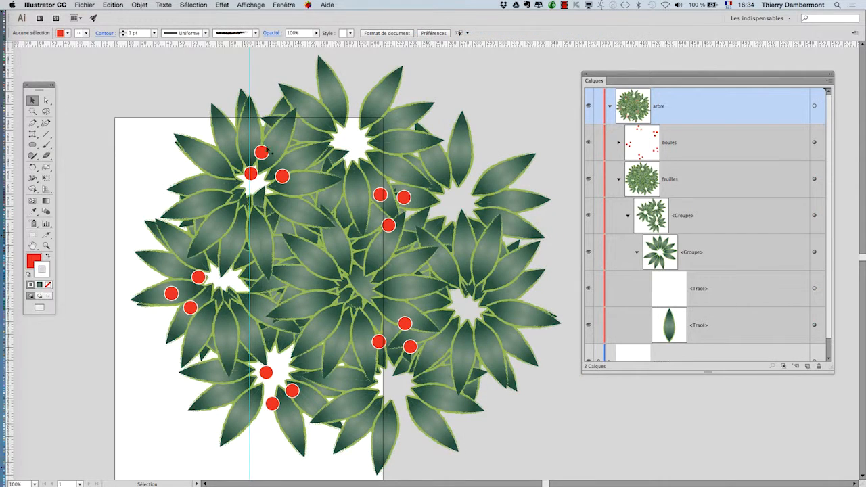
Apply a Produit drop shadow to the innermost feuilles group with 40% opacity, 2,47 mm X and Y offsets and 1,76 mm blur
click(814, 251)
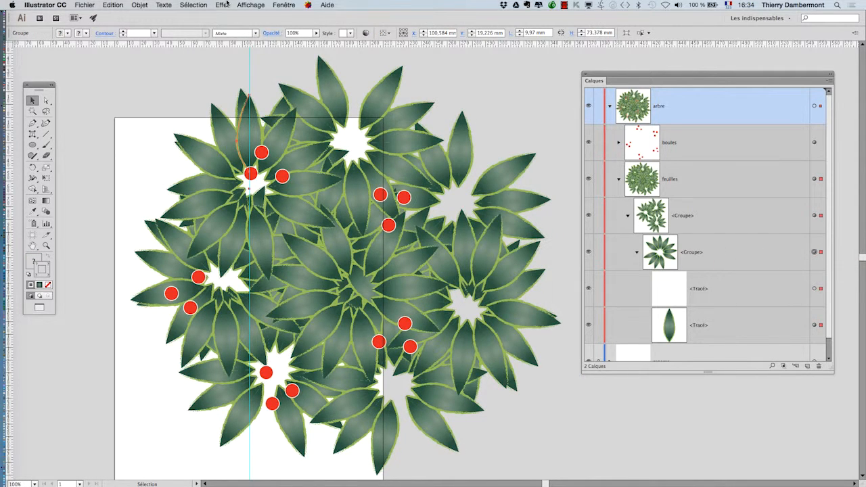
click(222, 5)
mouse_move(245, 123)
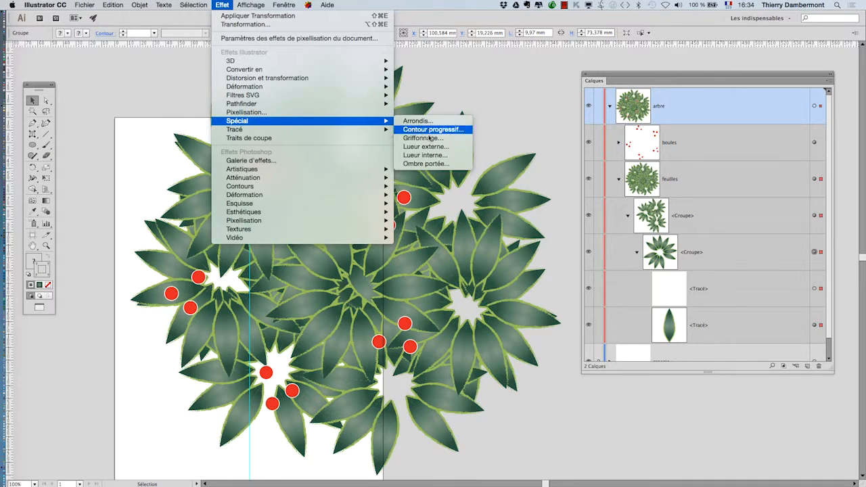
click(427, 164)
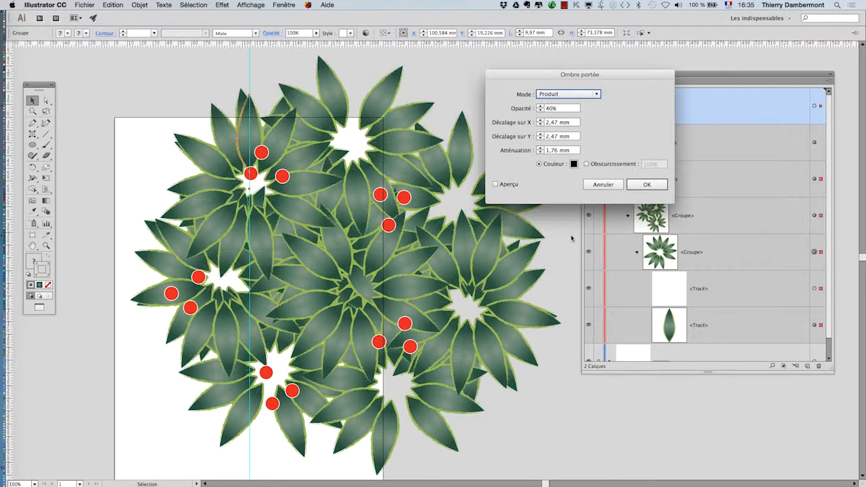
click(509, 184)
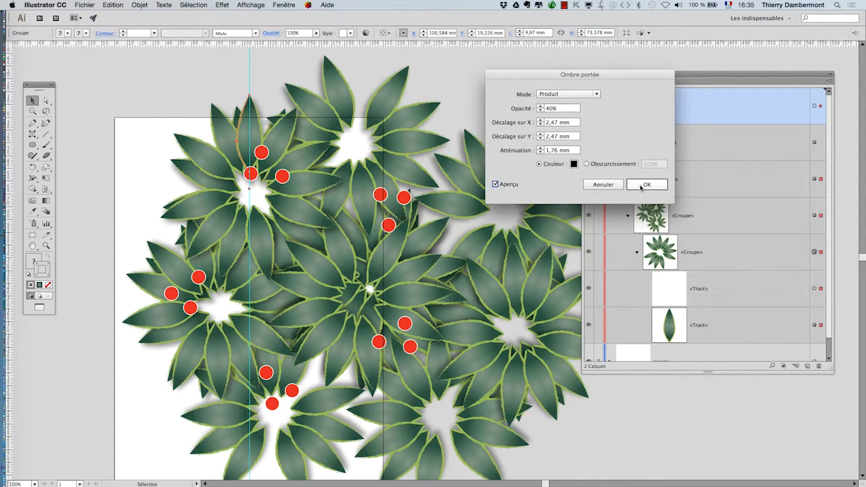
click(645, 184)
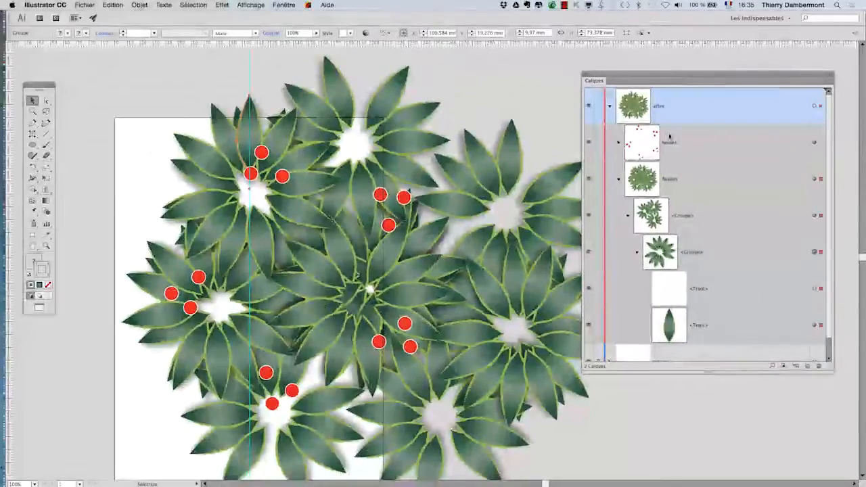
Expand the boules group and start a previewed Produit drop shadow on its ellipse with 2,47 mm X and Y offsets
click(618, 142)
click(628, 178)
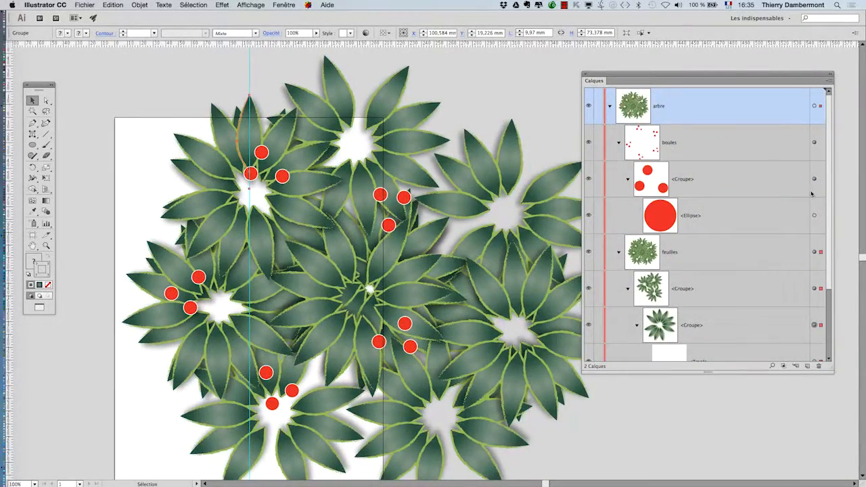
click(816, 217)
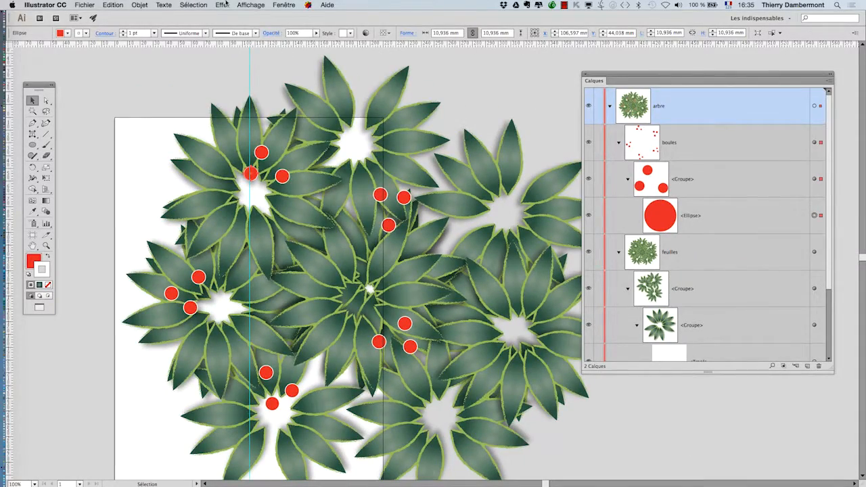
click(223, 5)
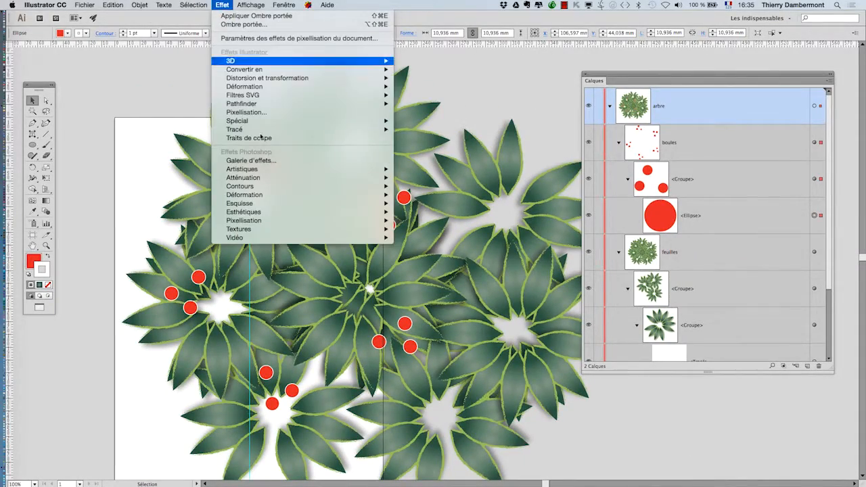
mouse_move(258, 122)
click(451, 166)
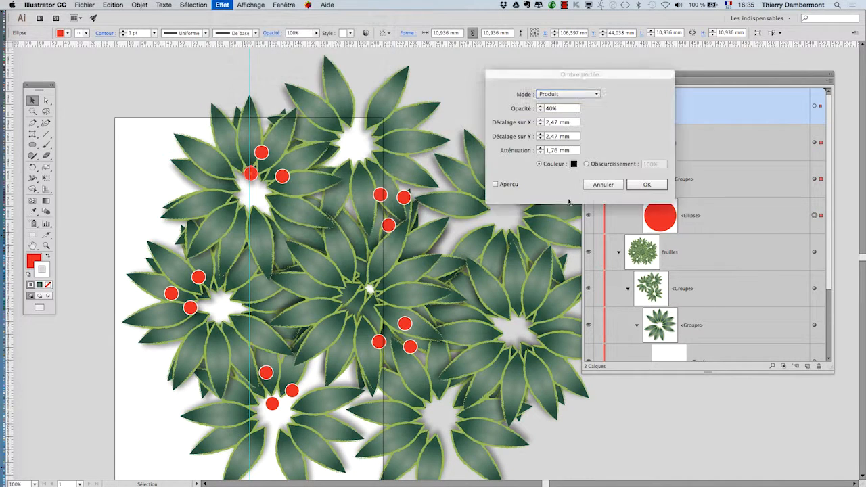
click(504, 185)
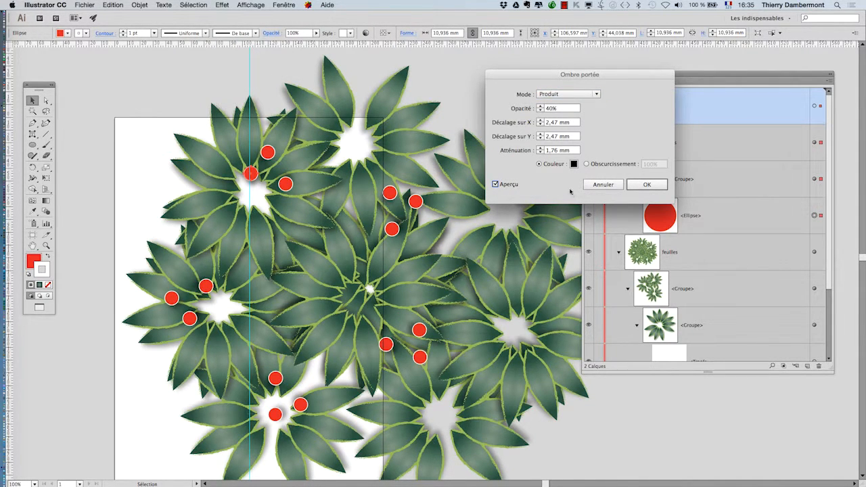
Set the berry shadow's opacity to 70% and its blur to 1 mm, and apply it
click(541, 106)
click(540, 106)
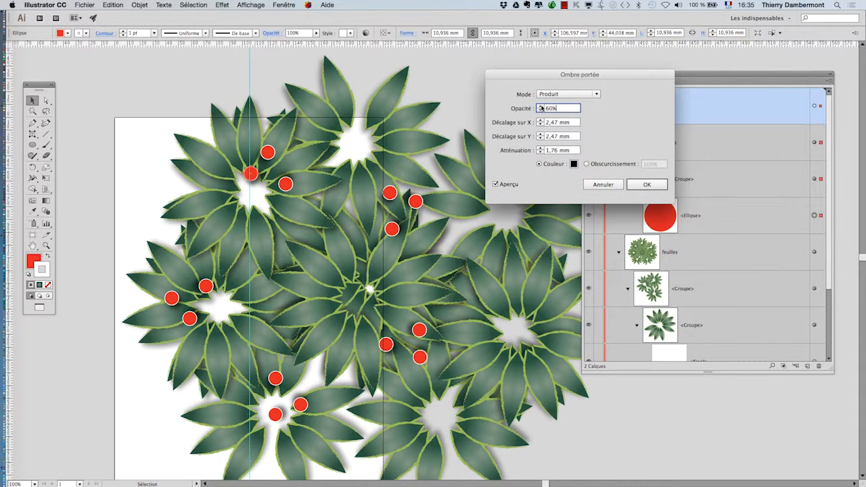
click(541, 107)
click(540, 150)
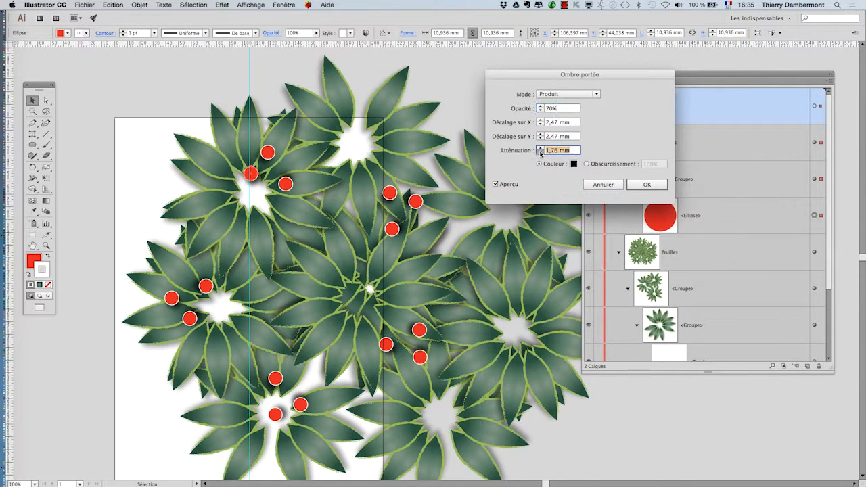
click(540, 152)
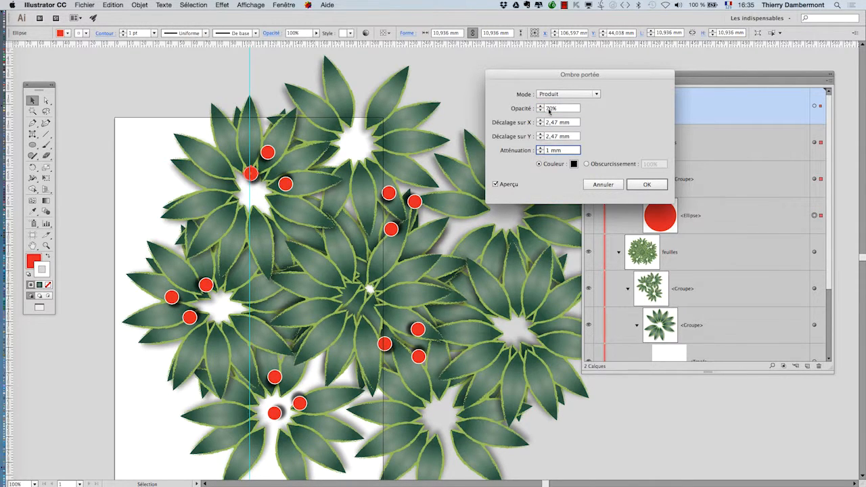
click(647, 184)
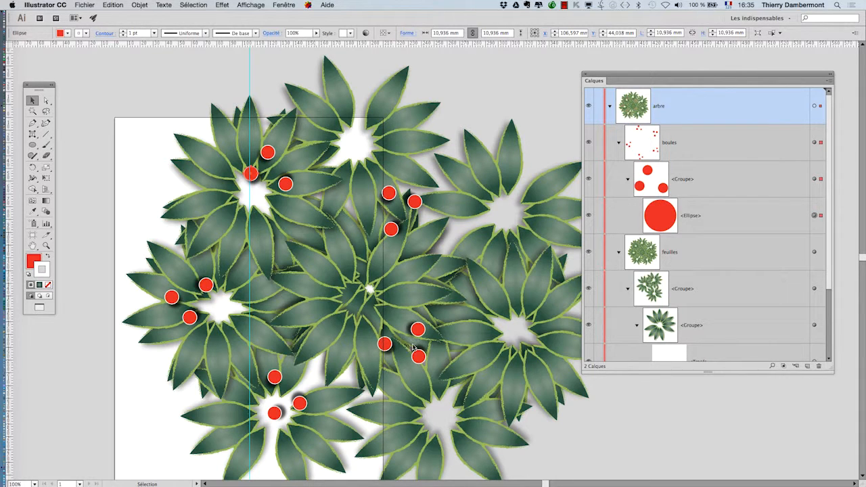
Show the swatches and fill the berry ellipse with the linear white-to-dark gradient swatch
click(38, 264)
click(274, 3)
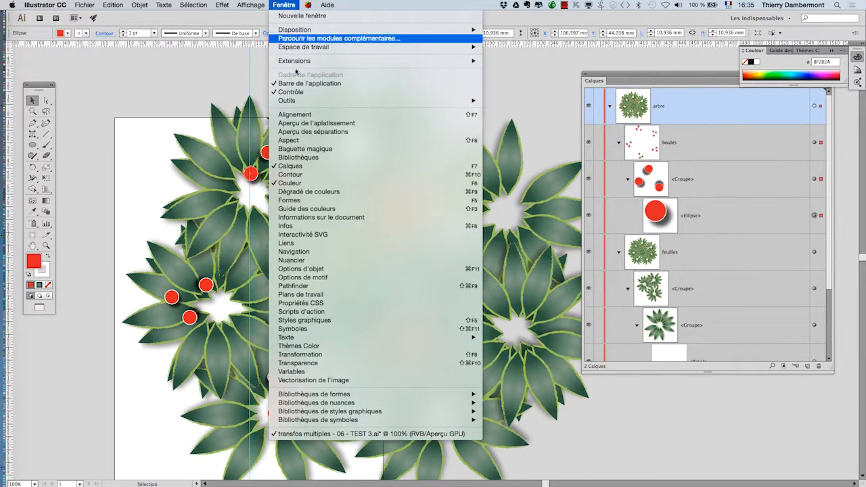
click(328, 262)
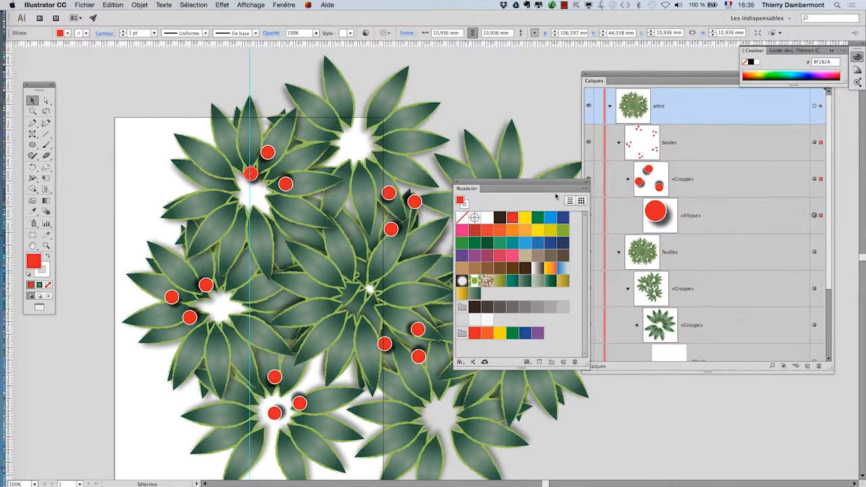
drag(541, 187, 579, 67)
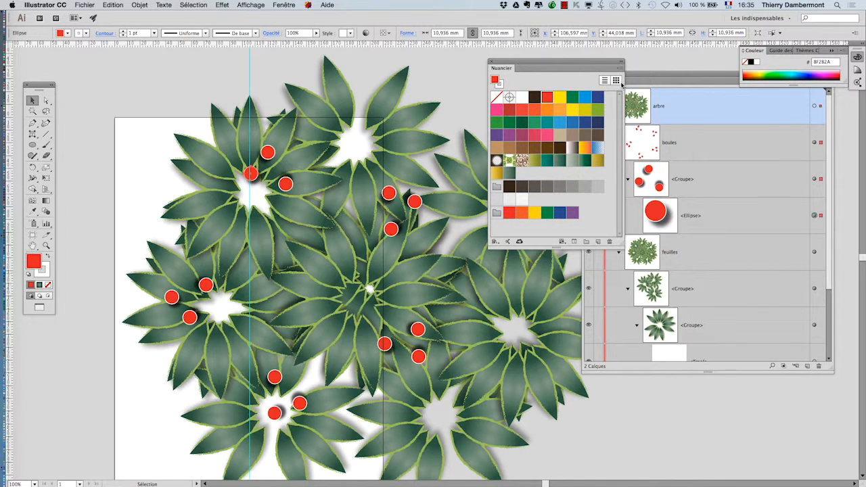
click(572, 151)
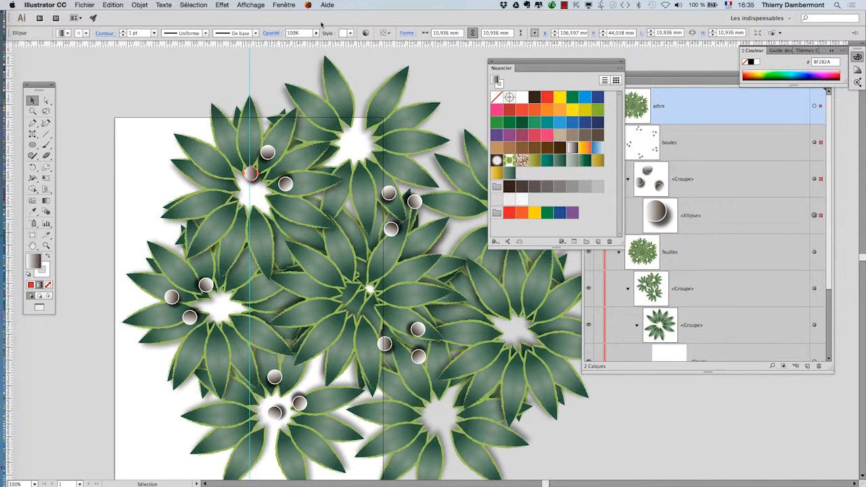
Display the gradient settings beside the swatches and change the berry fill's gradient type to Radial
click(284, 4)
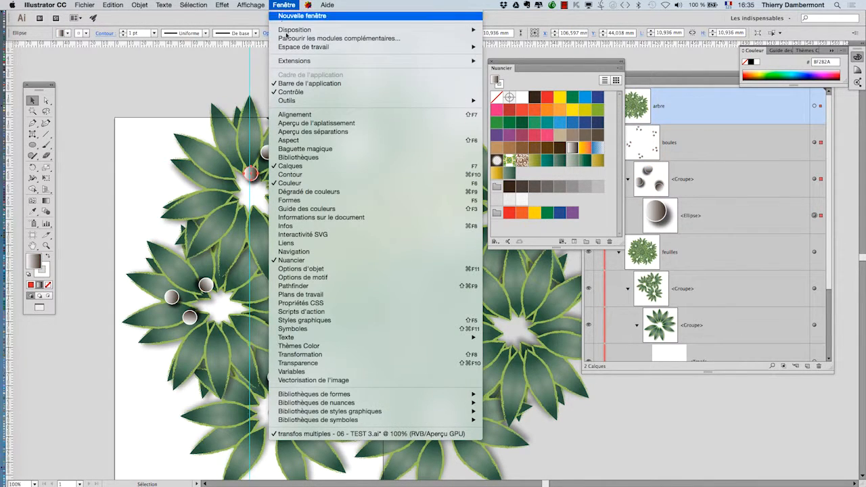
click(318, 192)
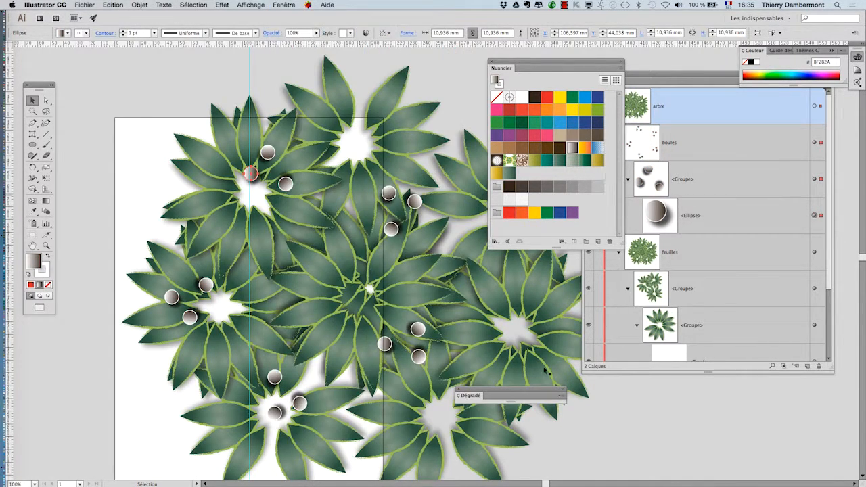
drag(465, 398, 365, 89)
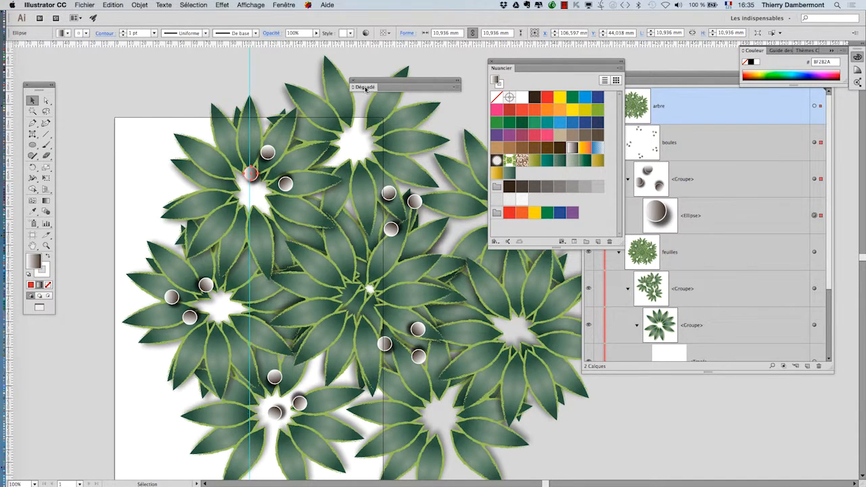
click(366, 88)
click(426, 98)
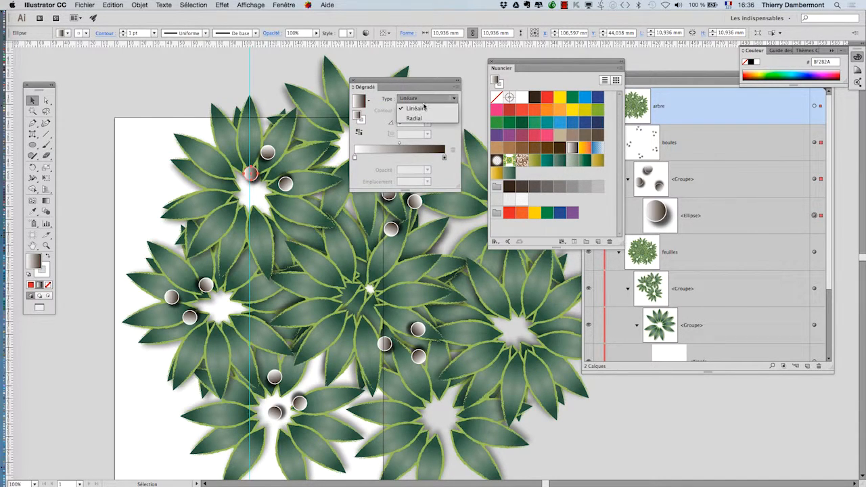
click(423, 118)
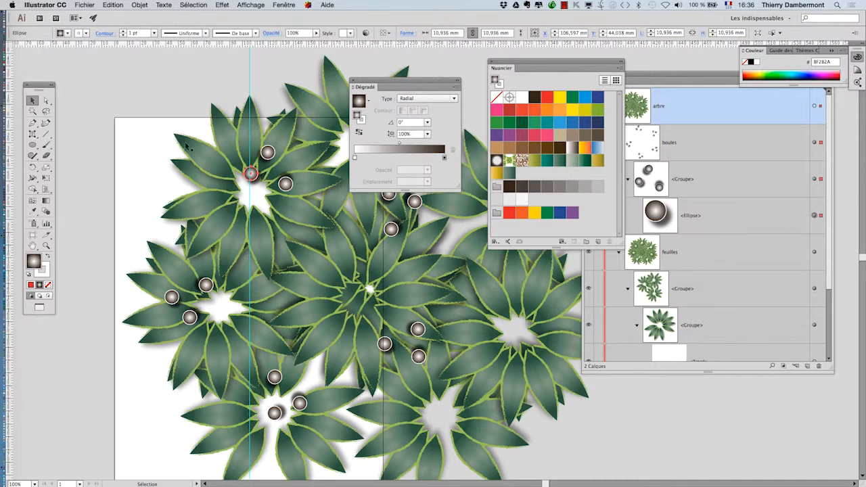
Redraw the gradient across the selected berry from its upper left to its lower right, at about -59°
scroll(257, 174, up, 3)
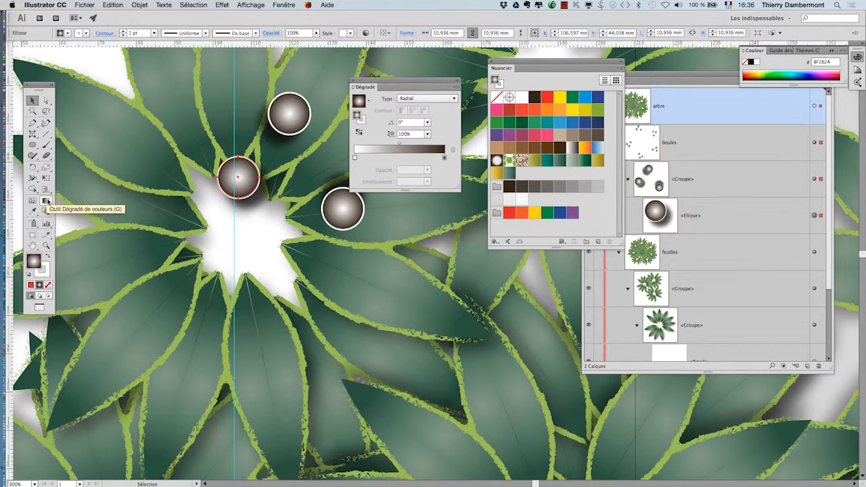
click(45, 201)
drag(231, 167, 248, 195)
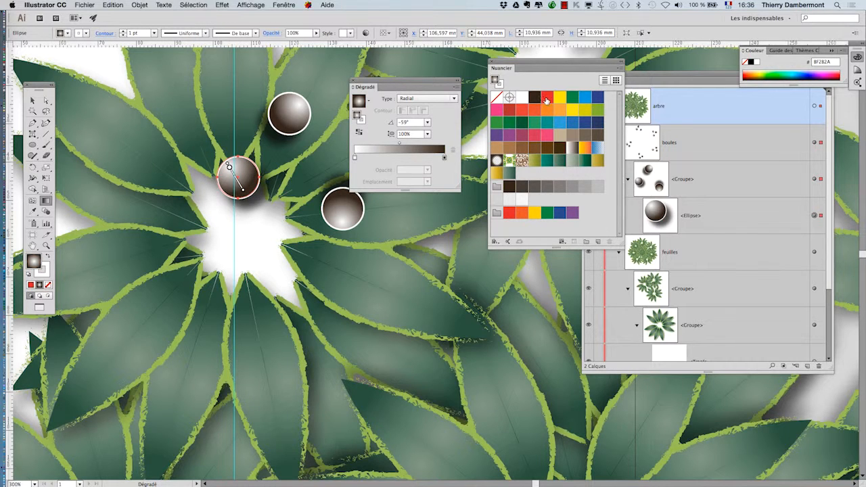
Recolor the dark end stop of the berry gradient with the red swatch and return to the Selection tool
drag(547, 97, 445, 158)
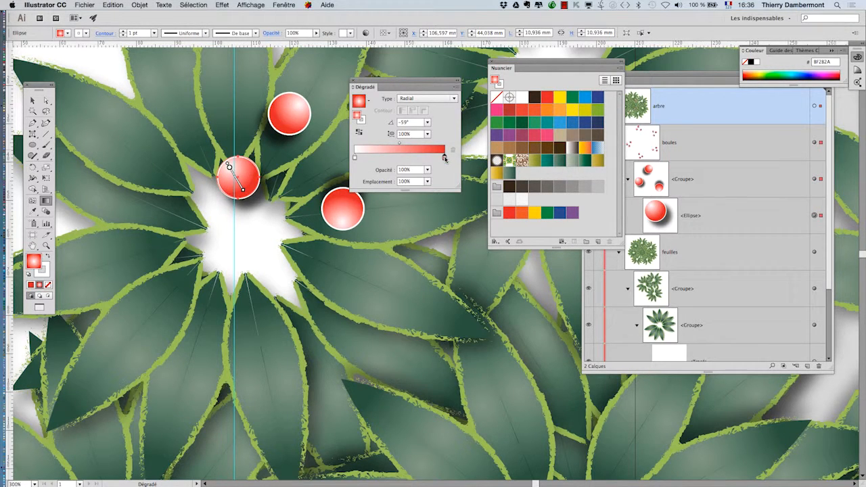
key(v)
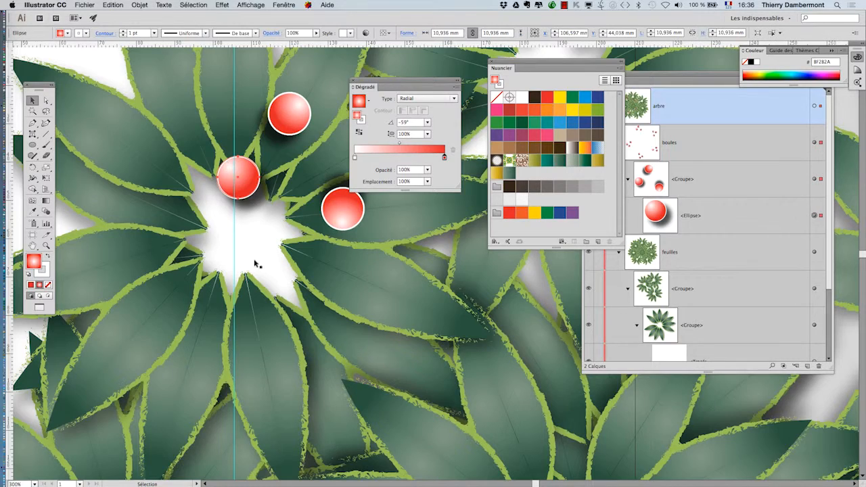
scroll(275, 278, down, 2)
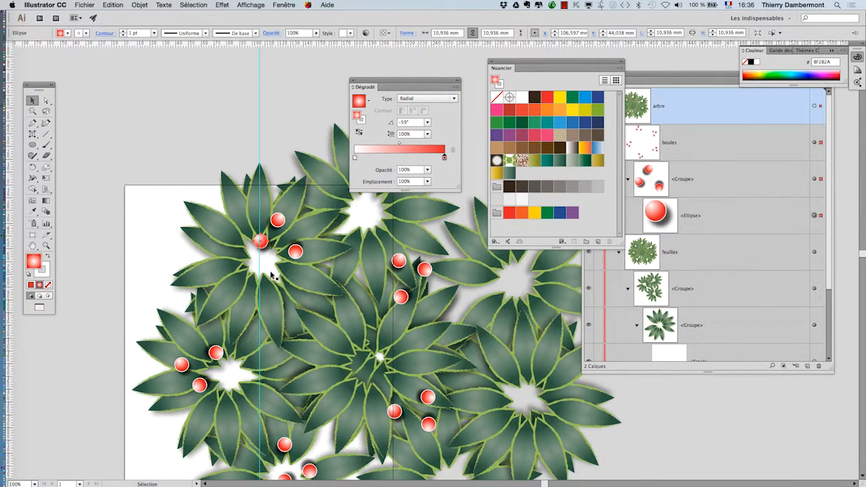
Save the document under the new name "transfos multiples - 06 - TEST 4.ai" in Adobe Illustrator format
scroll(270, 268, down, 2)
click(88, 5)
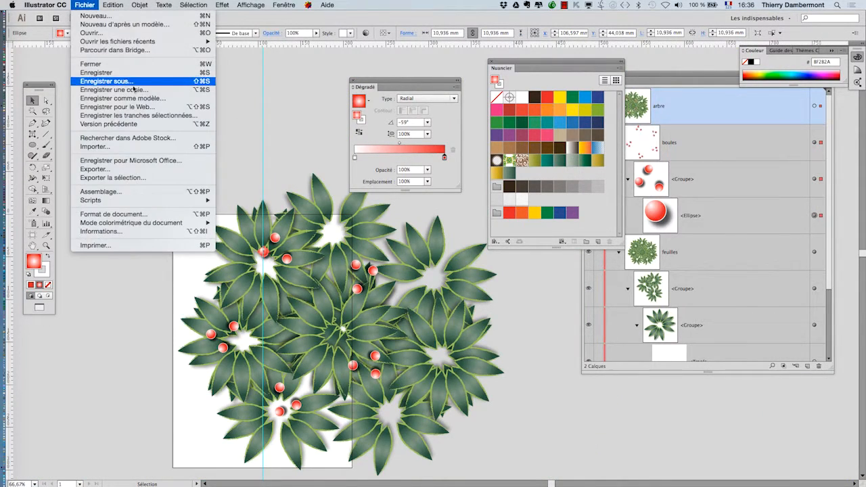
click(133, 82)
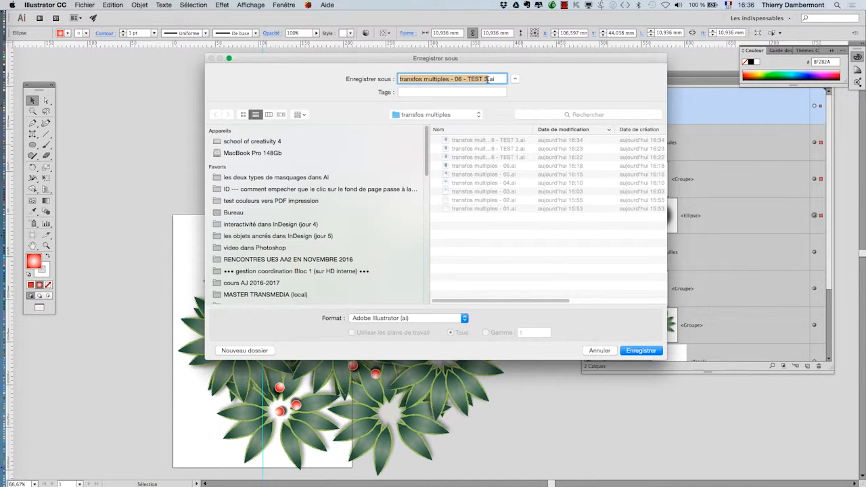
click(488, 80)
key(BackSpace)
text(4)
key(Return)
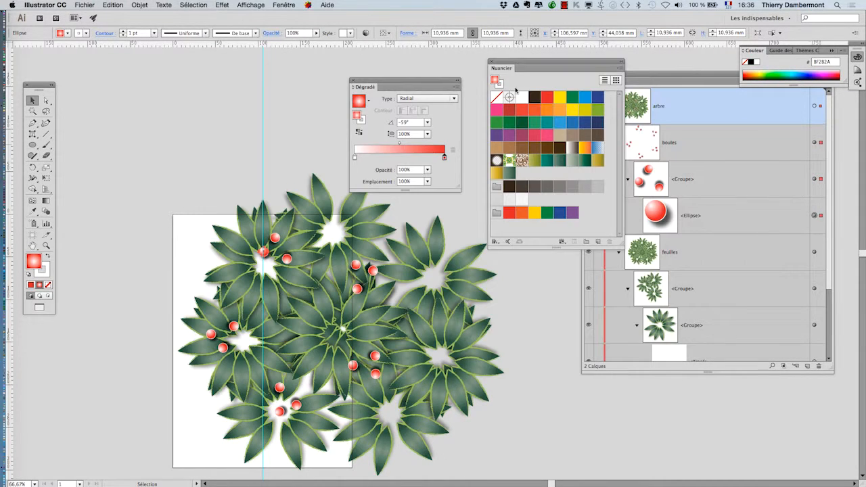
click(399, 344)
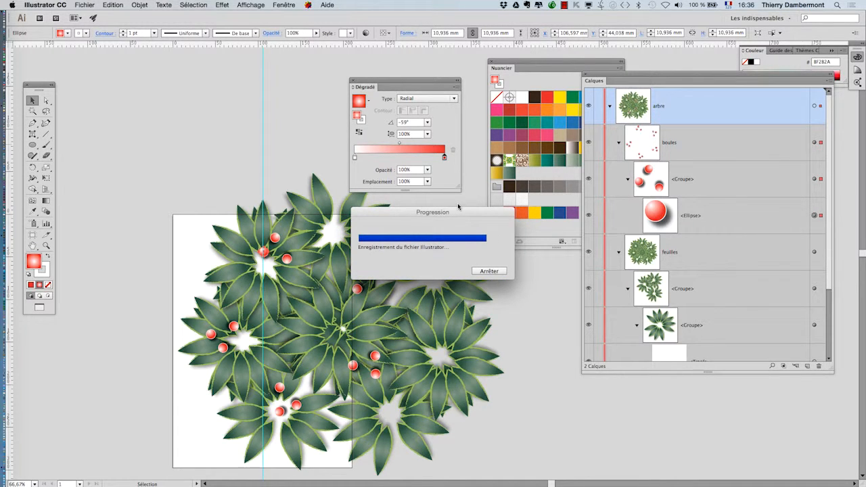
Move the Gradient panel clear of the tree artwork and collapse it
key(space)
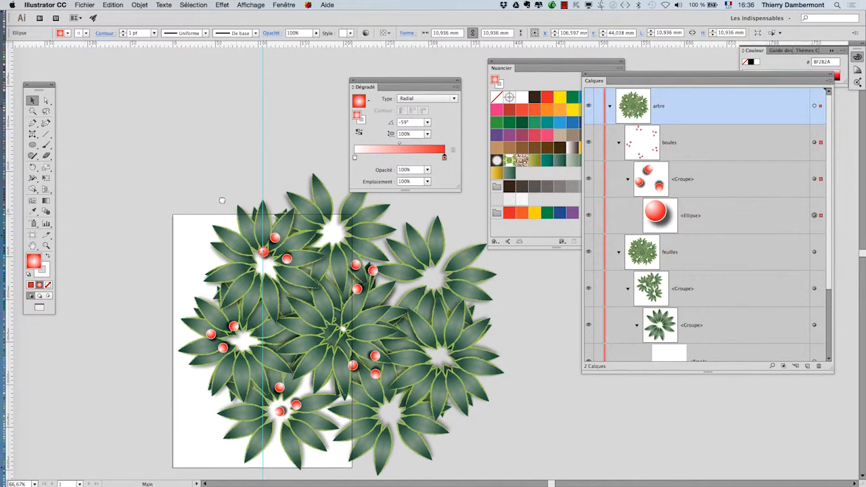
drag(222, 200, 168, 137)
drag(366, 89, 499, 377)
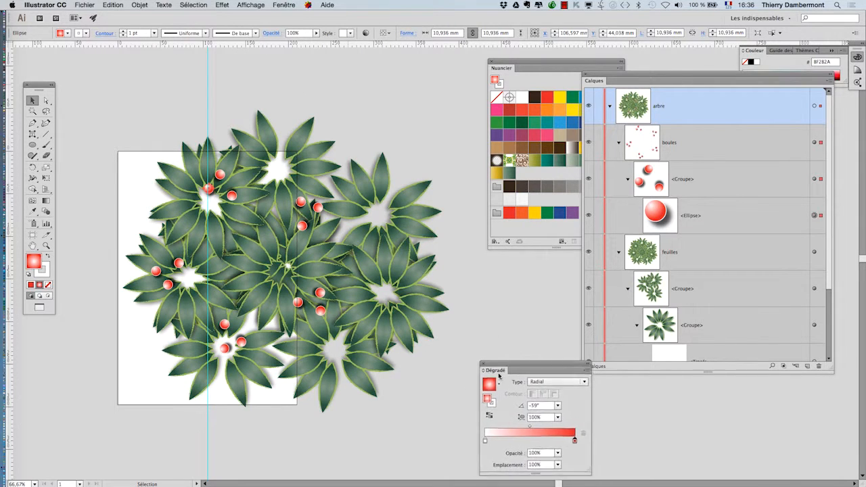
double_click(499, 377)
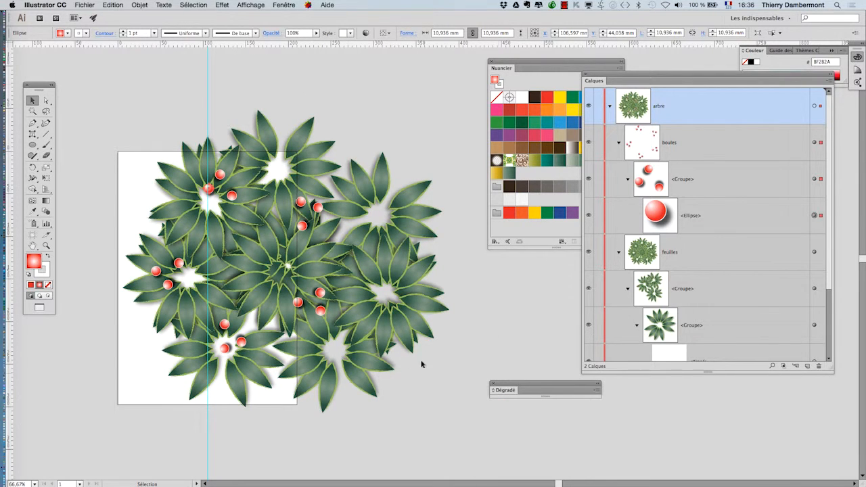
Enlarge the artboard to about 452 × 389 mm so it encloses the whole tree, and save the document
click(33, 236)
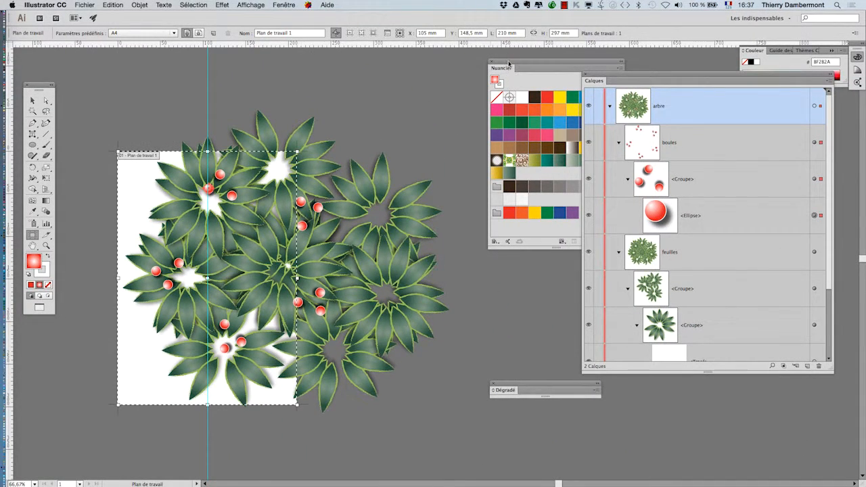
drag(508, 68, 574, 284)
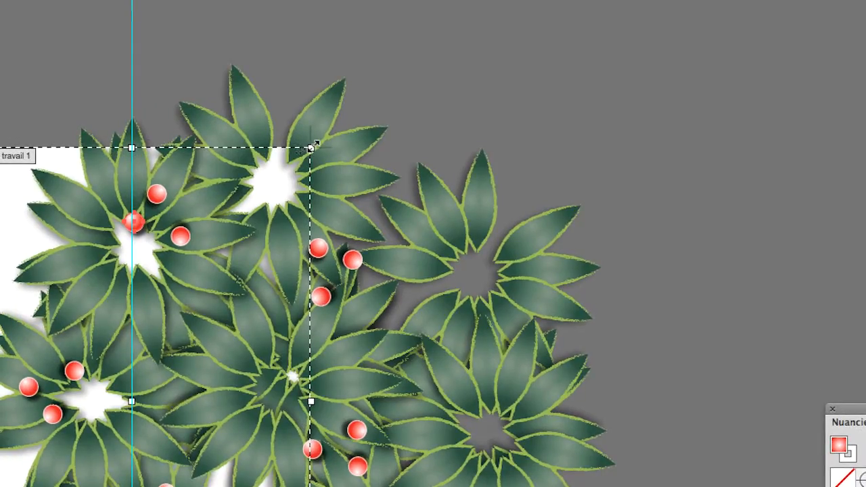
drag(317, 136, 449, 98)
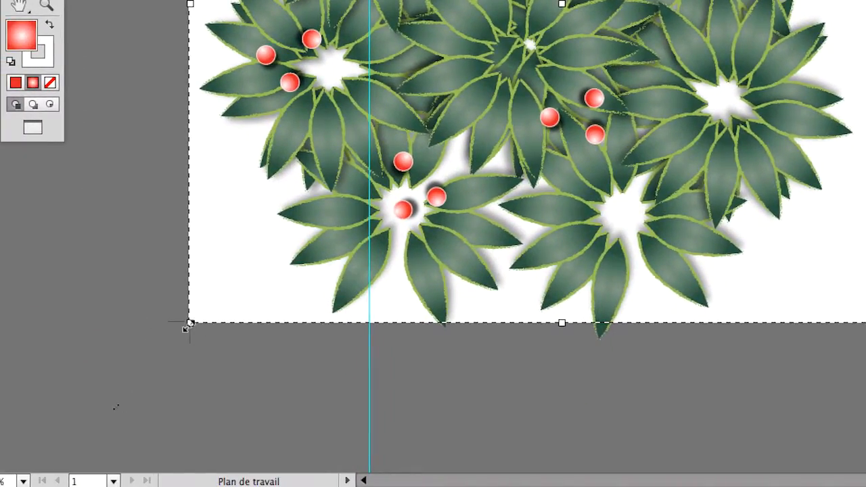
drag(131, 476, 100, 486)
drag(176, 340, 177, 338)
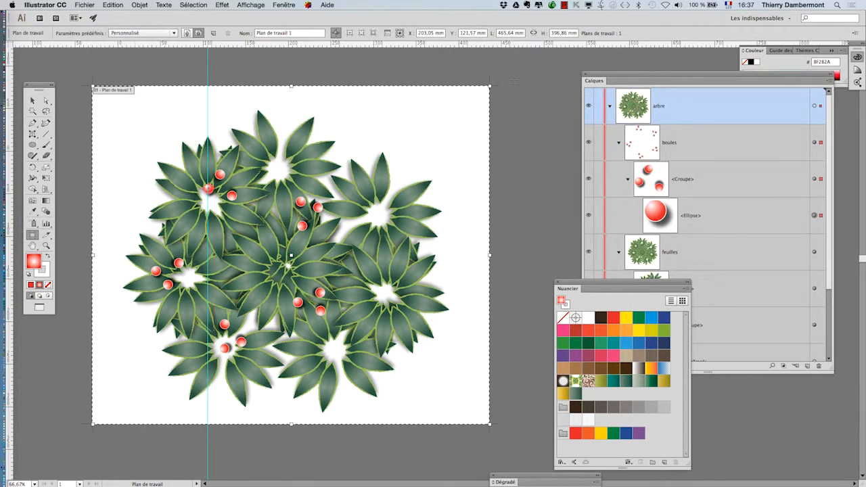
drag(490, 86, 478, 92)
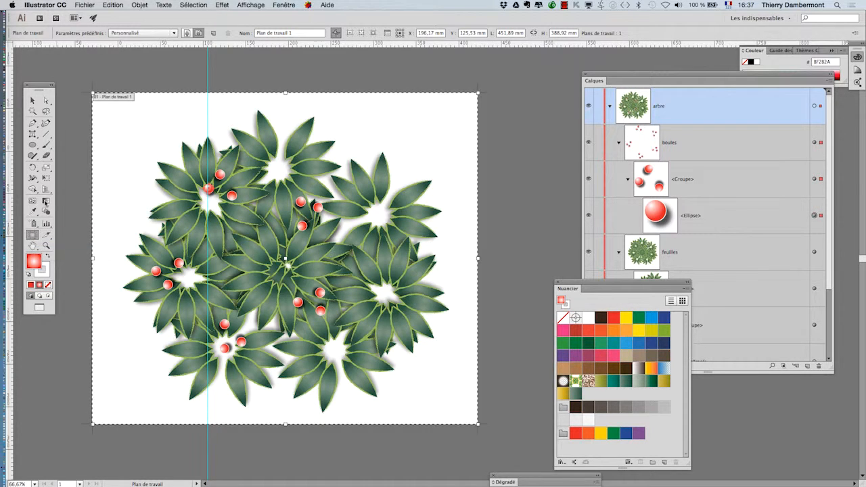
click(76, 5)
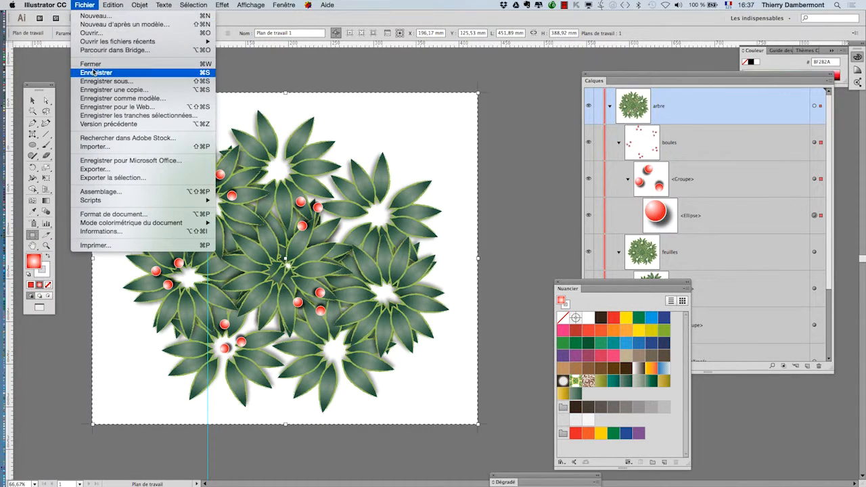
click(92, 72)
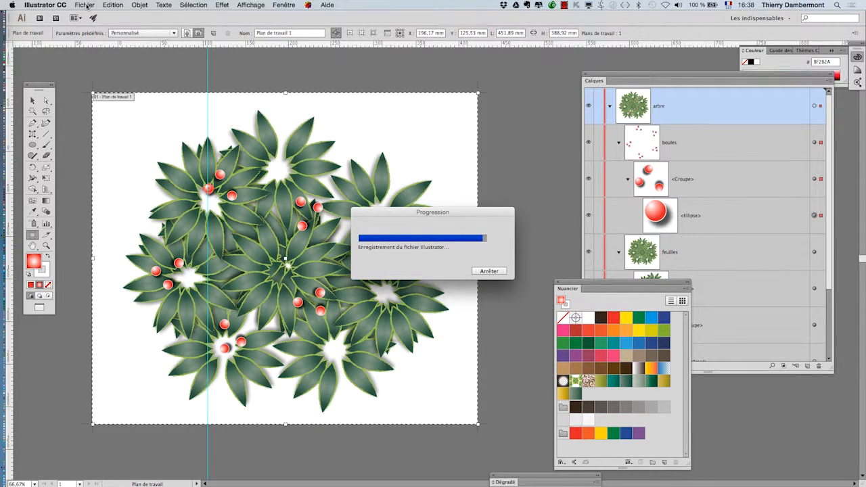
Export the tree as "transfos multiples - 06 - TEST 4.psd" in RGB at 300 ppi, with layers written and maximum editability
click(86, 5)
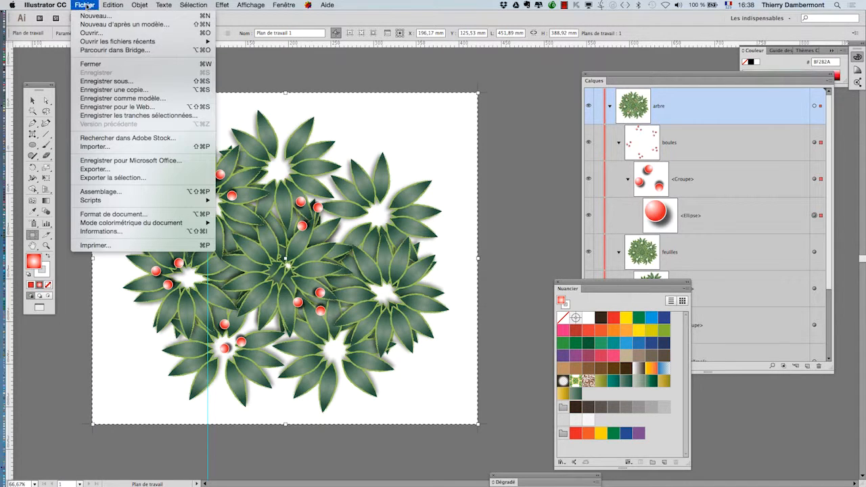
click(128, 169)
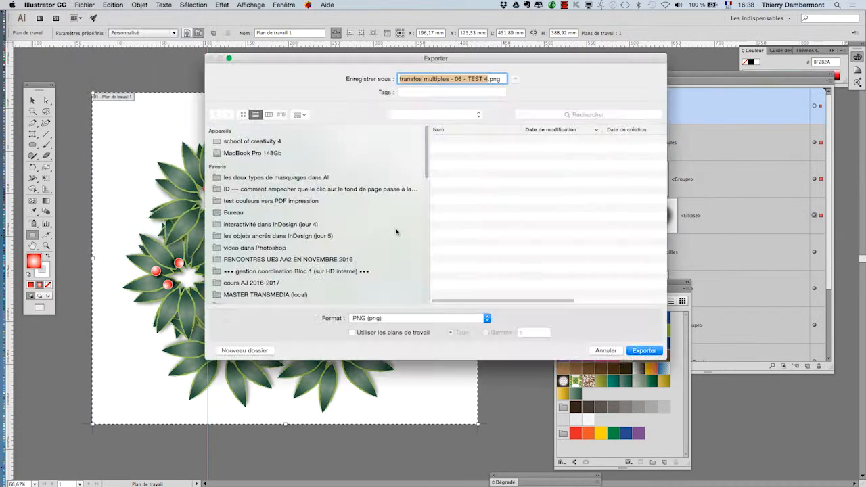
click(394, 319)
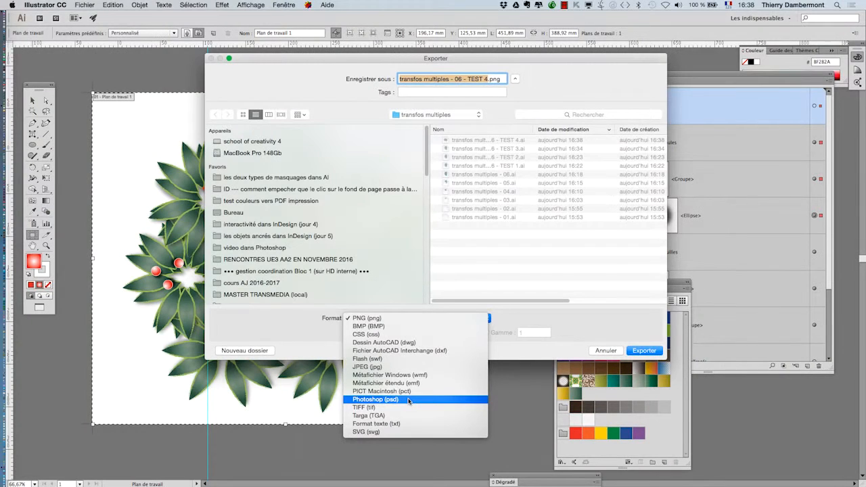
click(409, 400)
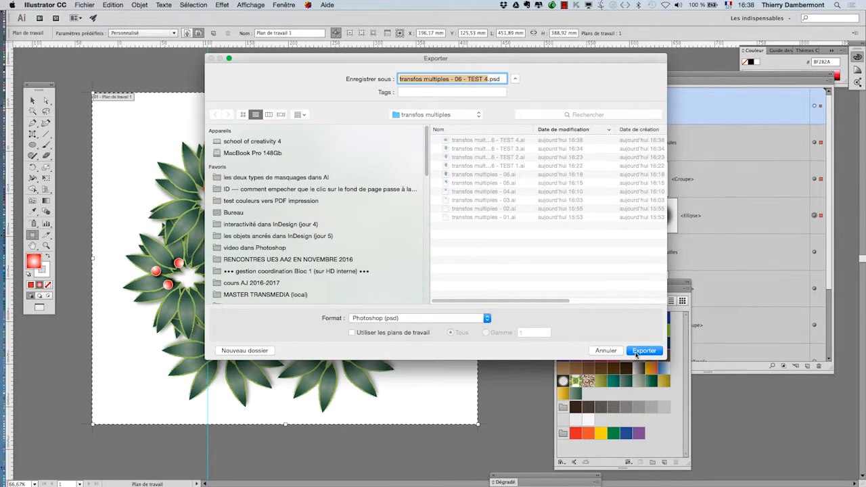
click(639, 352)
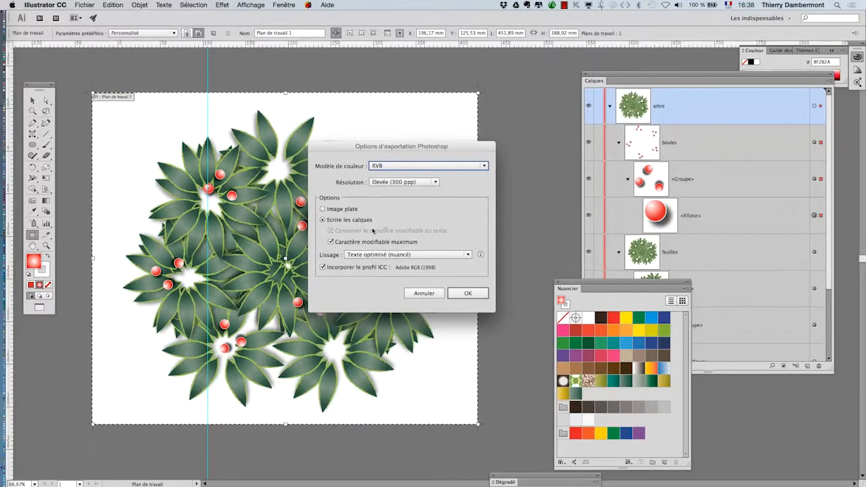
click(474, 297)
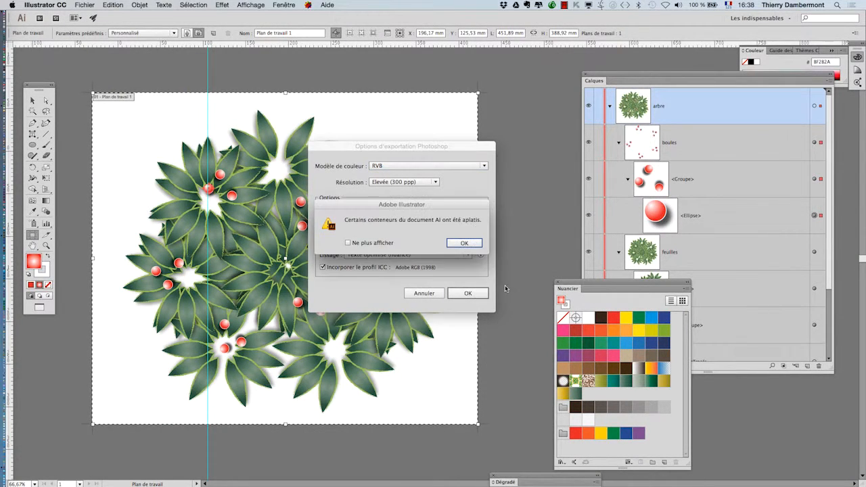
click(464, 245)
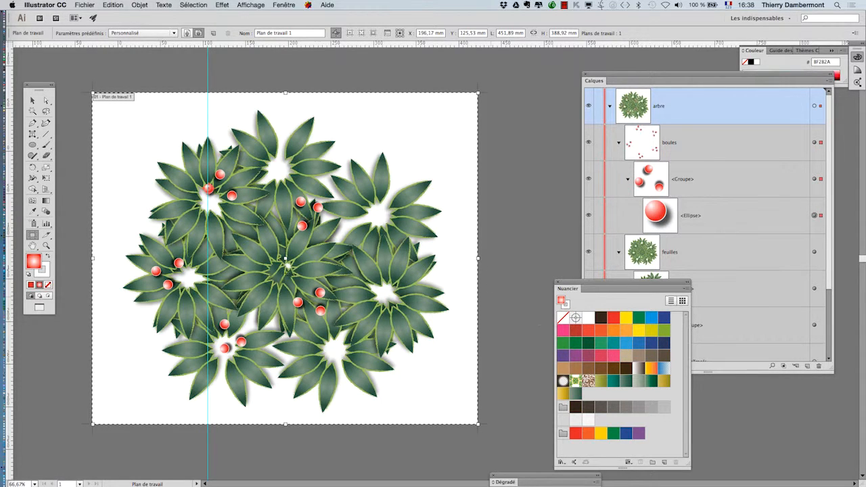
Launch Photoshop CC 2015, close the tree document in Illustrator and switch to Photoshop
click(33, 101)
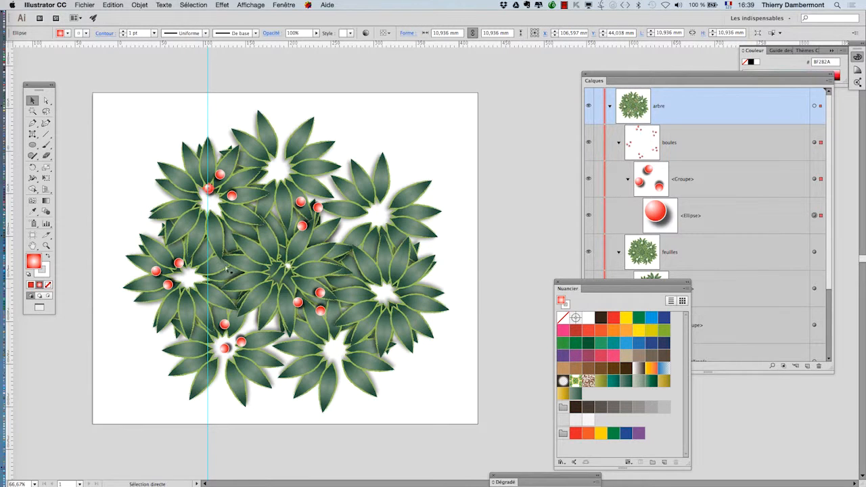
key(super+Tab)
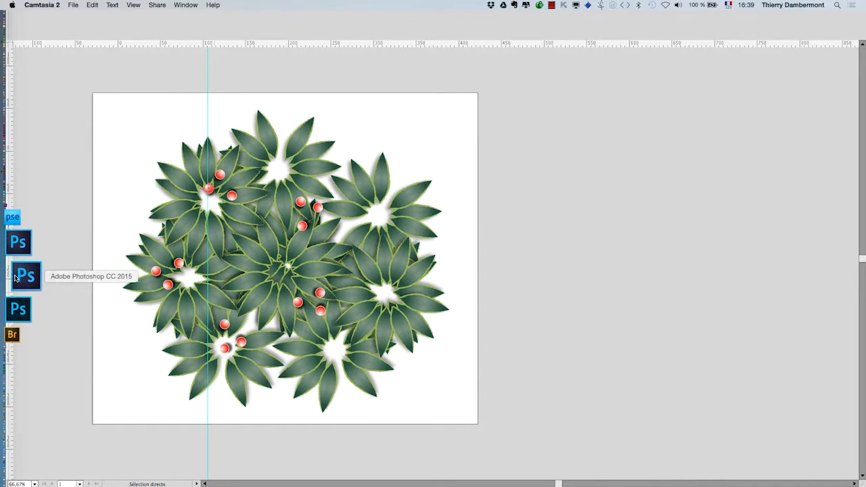
click(15, 277)
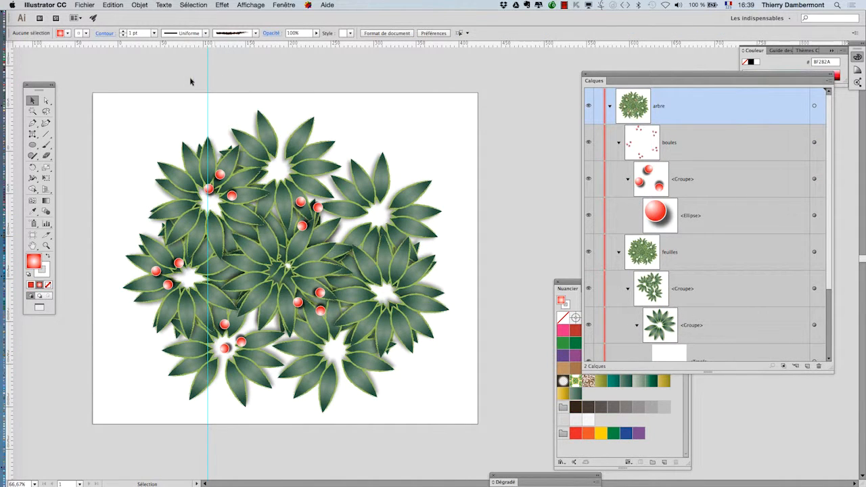
key(super+w)
key(super+Tab)
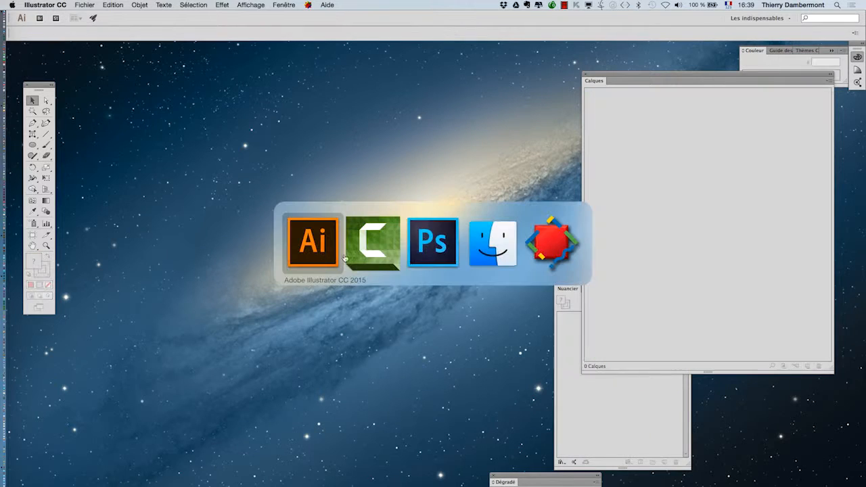
key(super+Tab)
key(super+Tab)
Open "transfos multiples - 06 - TEST 4.psd" from the "transfos multiples" folder on the desktop
click(88, 5)
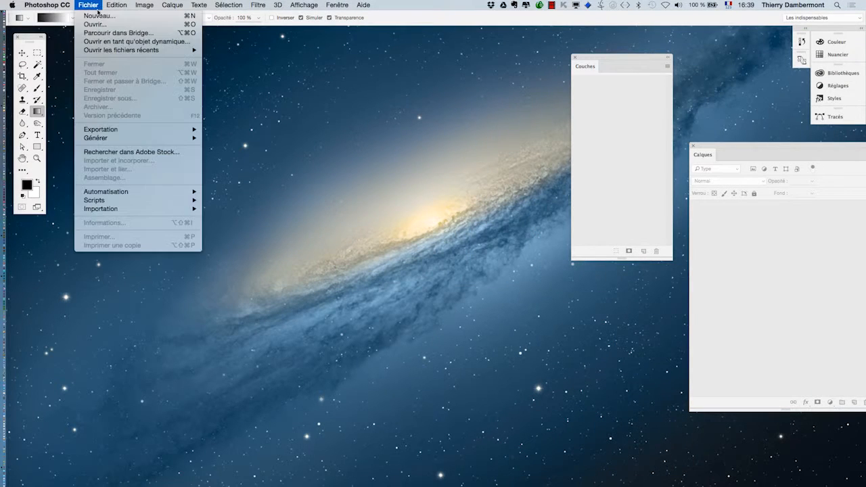
click(94, 25)
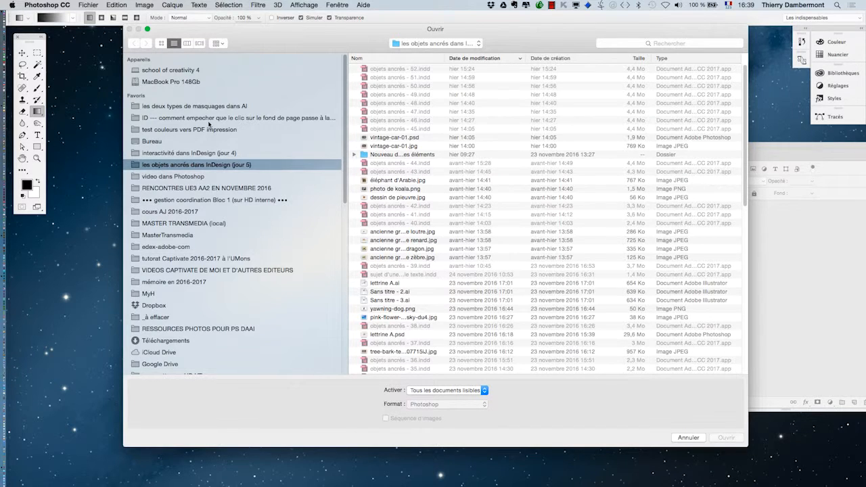
click(208, 109)
click(209, 130)
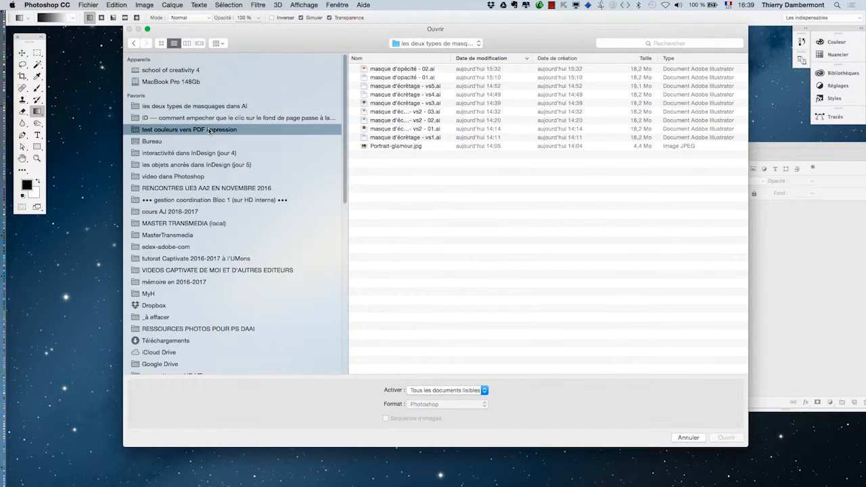
click(182, 142)
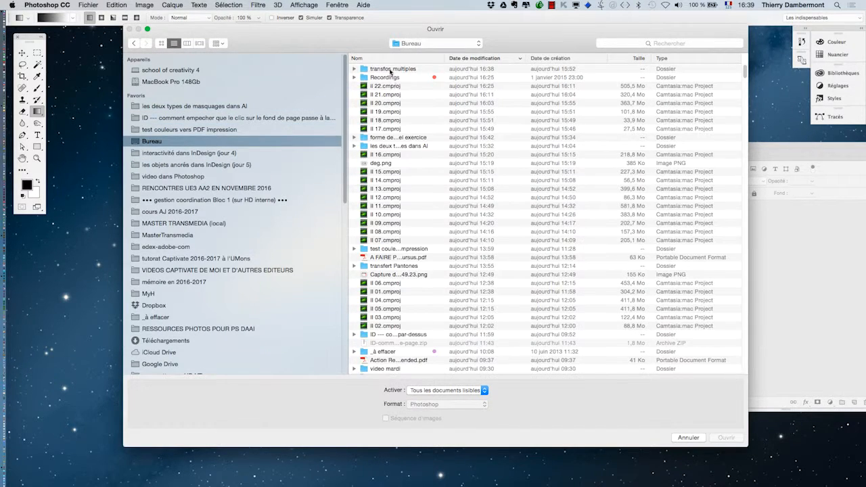
double_click(390, 69)
click(430, 70)
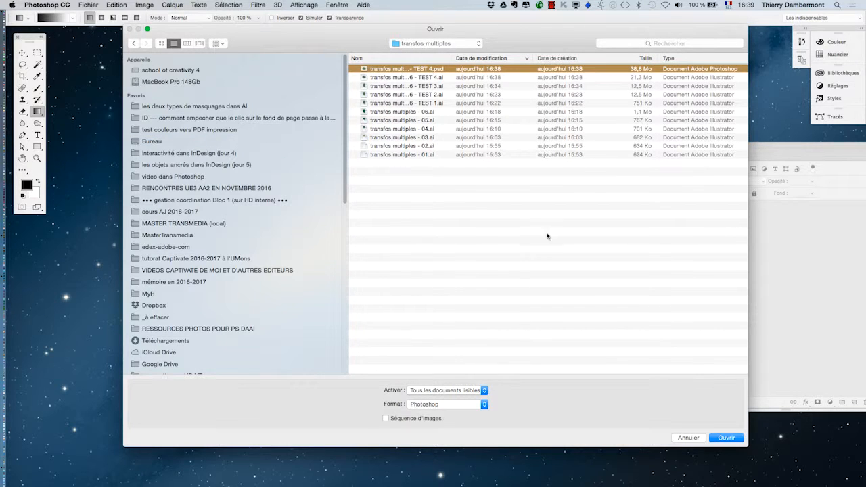
click(728, 439)
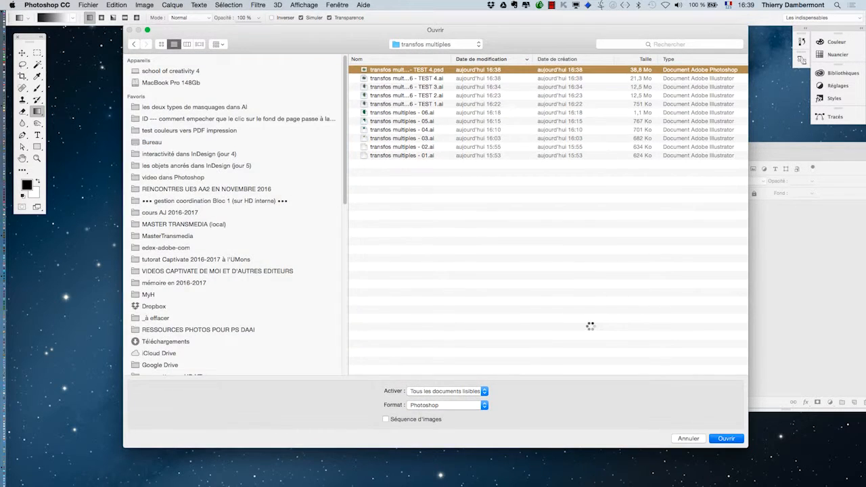
Show the image in full-screen mode, examine its leaves and berries up close, and bring the whole Layers panel into view
key(f)
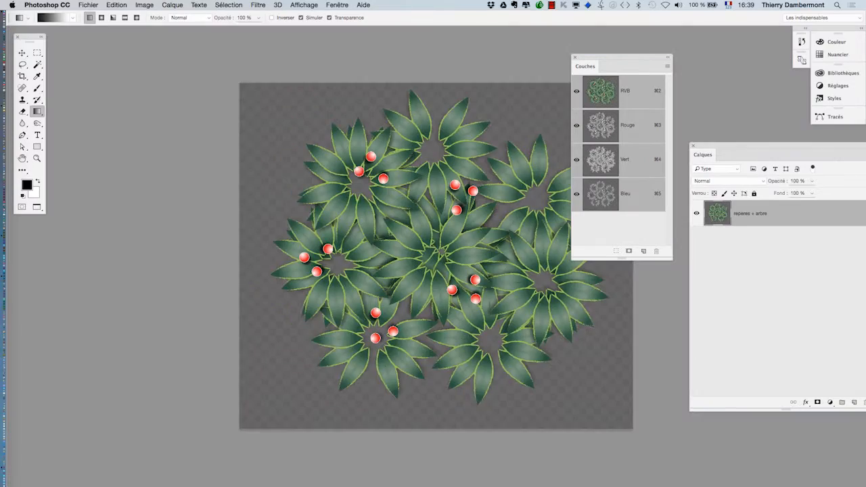
drag(467, 317, 368, 320)
scroll(371, 262, up, 5)
scroll(371, 262, up, 6)
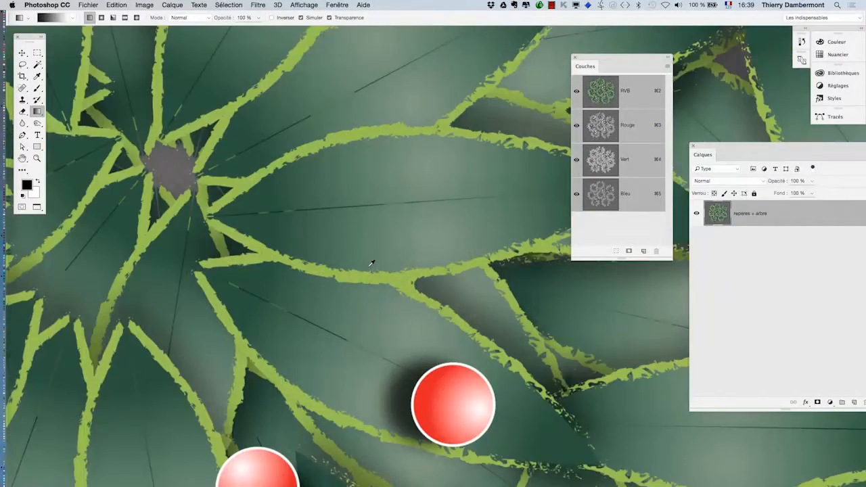
scroll(372, 262, down, 8)
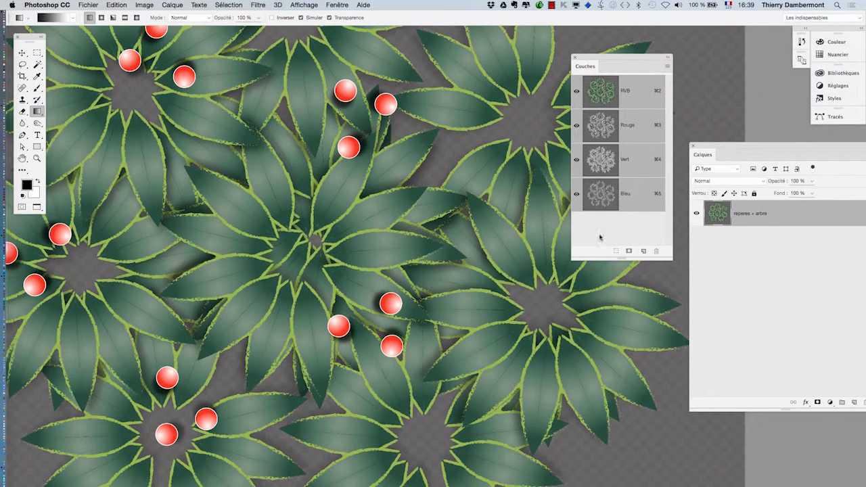
drag(710, 146, 695, 144)
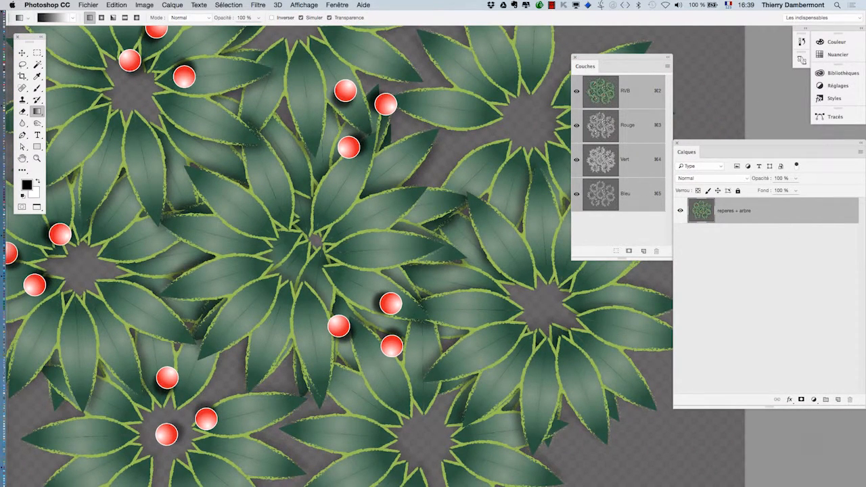
Add a new layer beneath "reperes + arbre" and fill it with a custom mid-grey colour at 100% opacity
super+click(838, 400)
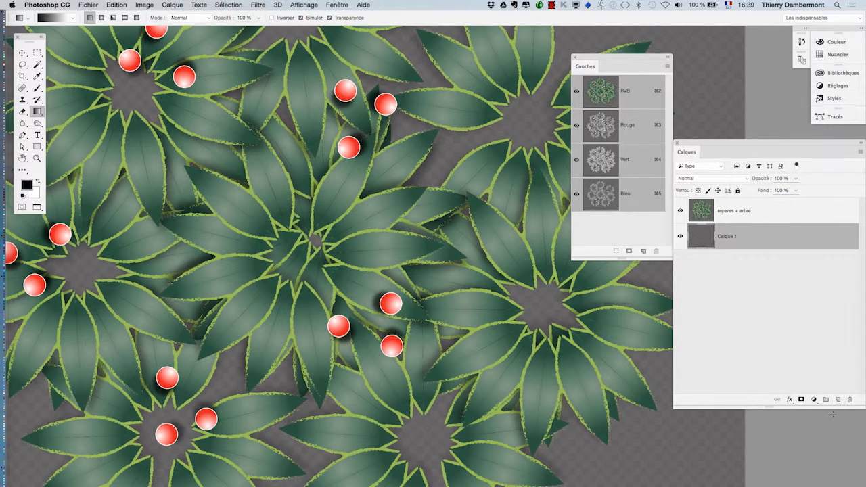
key(shift+F5)
click(273, 56)
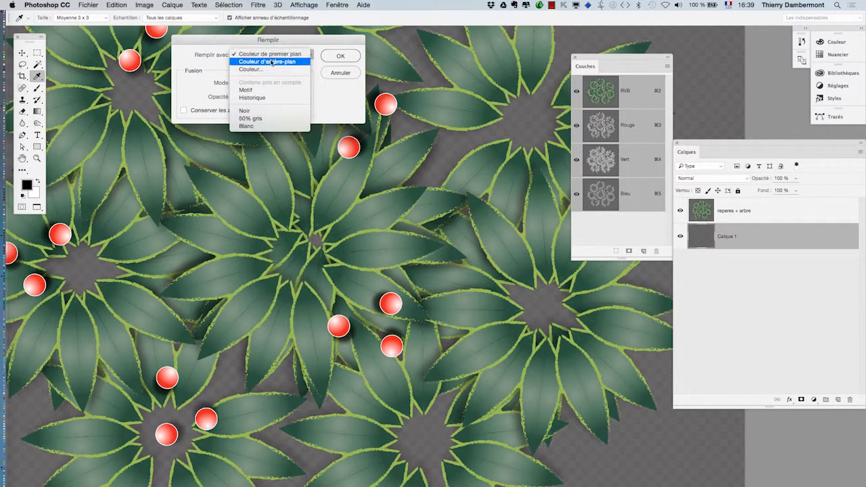
click(252, 69)
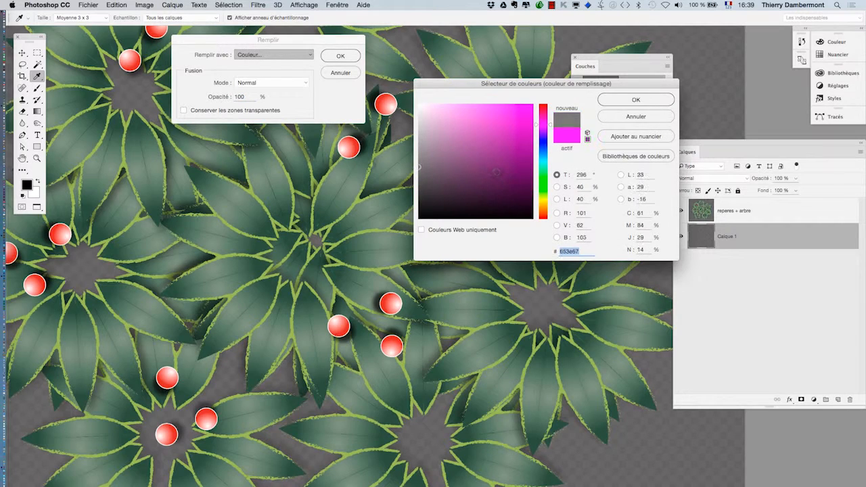
click(636, 100)
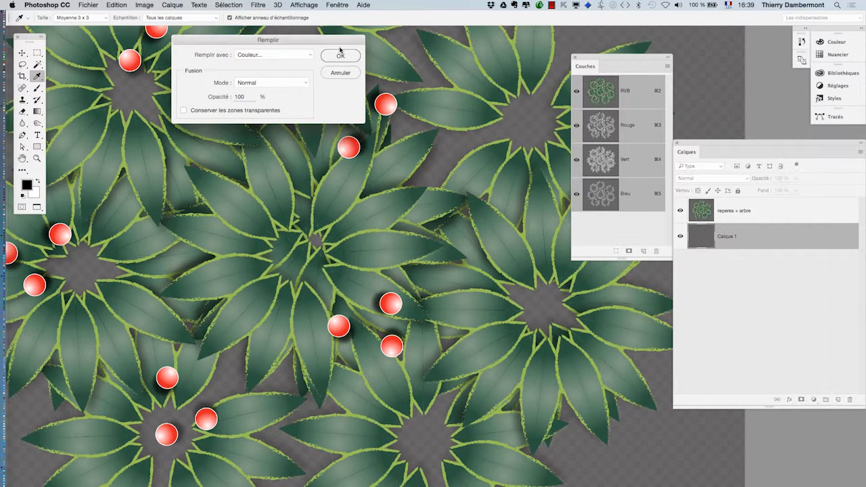
click(341, 54)
key(g)
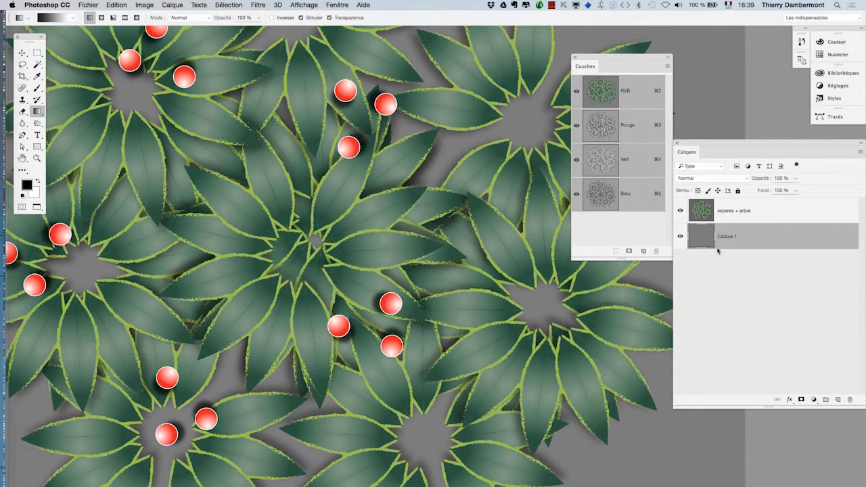
click(730, 215)
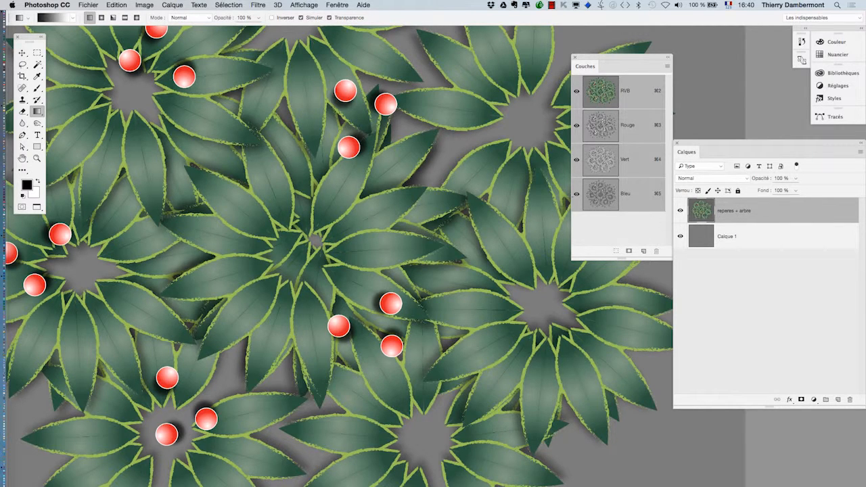
click(258, 5)
mouse_move(303, 173)
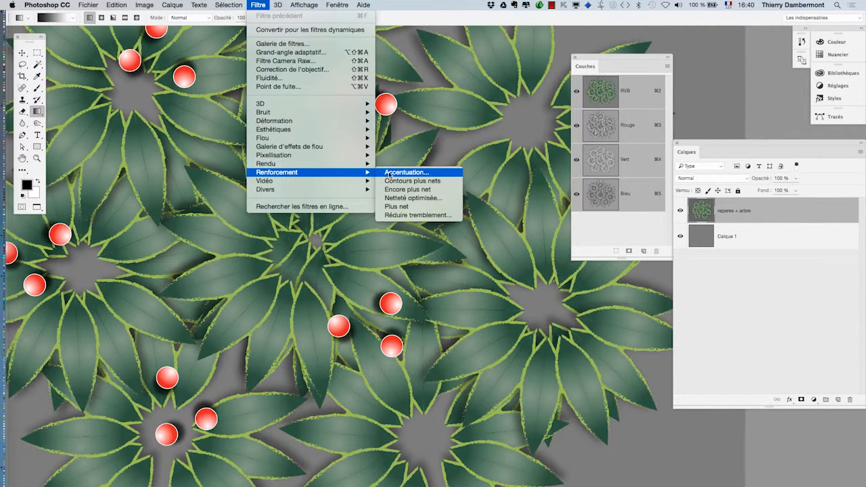
click(392, 174)
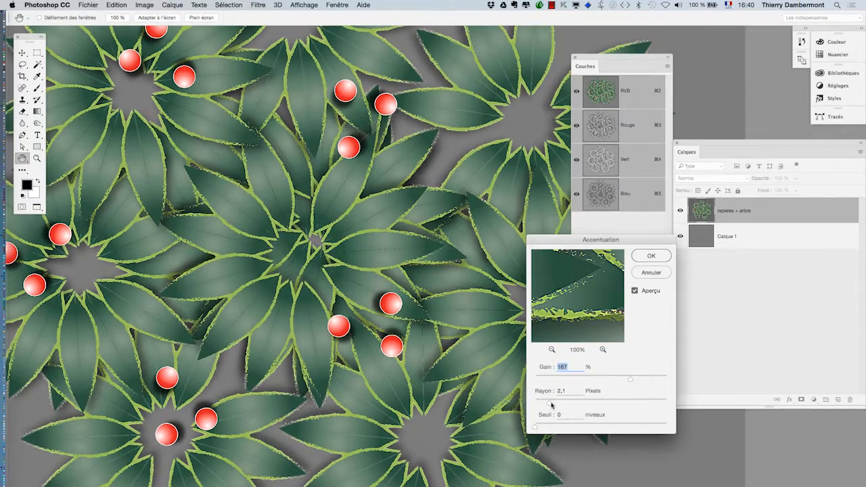
drag(550, 404, 562, 404)
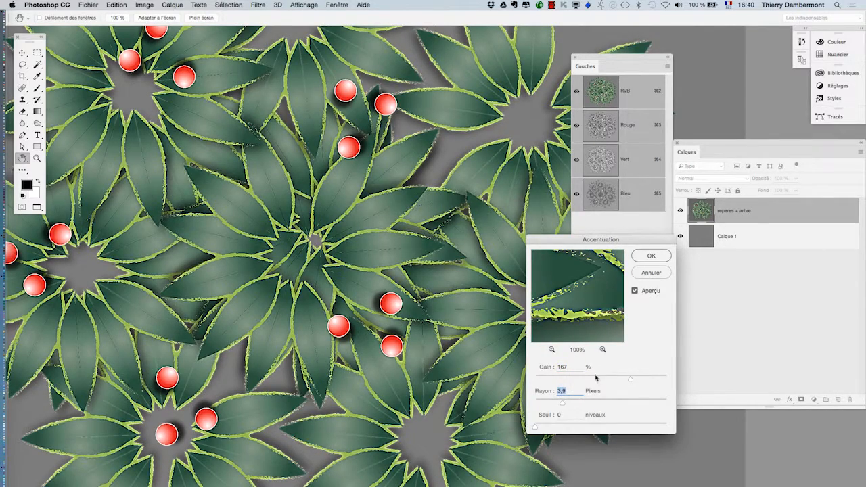
click(586, 378)
click(621, 403)
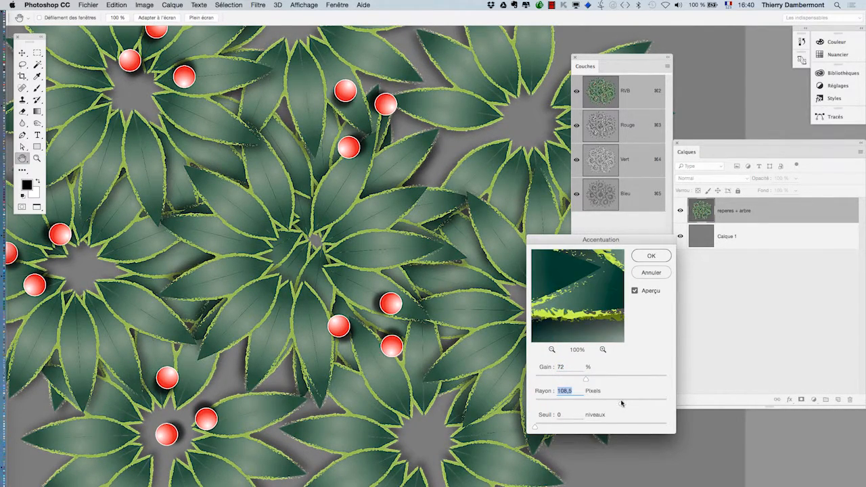
click(556, 379)
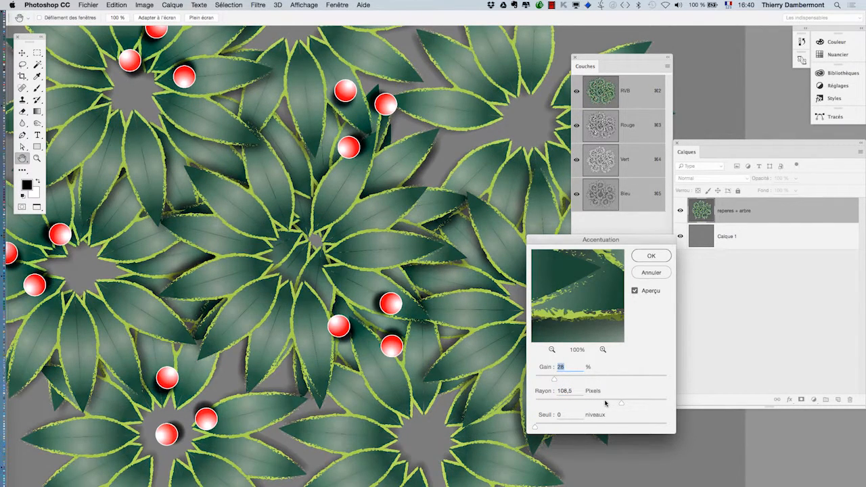
click(606, 402)
click(624, 402)
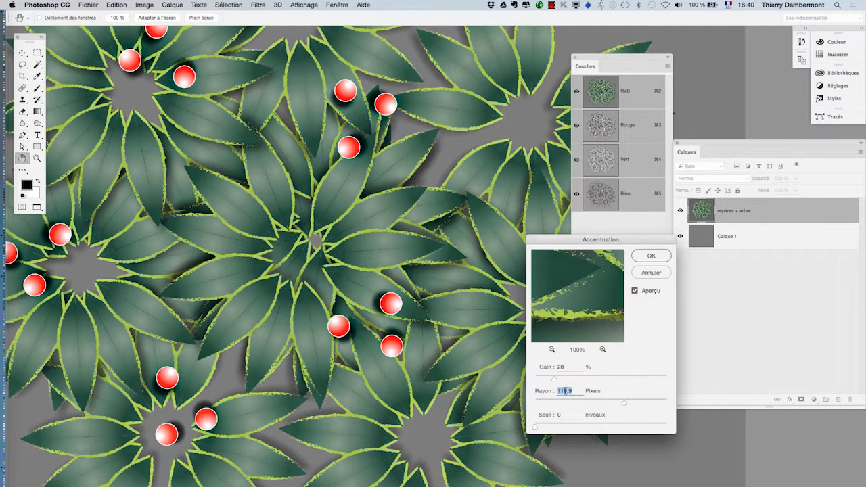
click(568, 378)
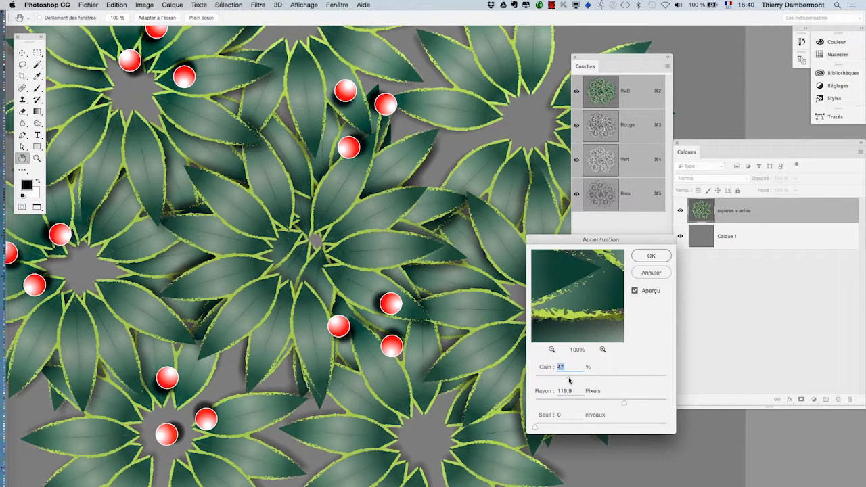
drag(556, 381, 555, 381)
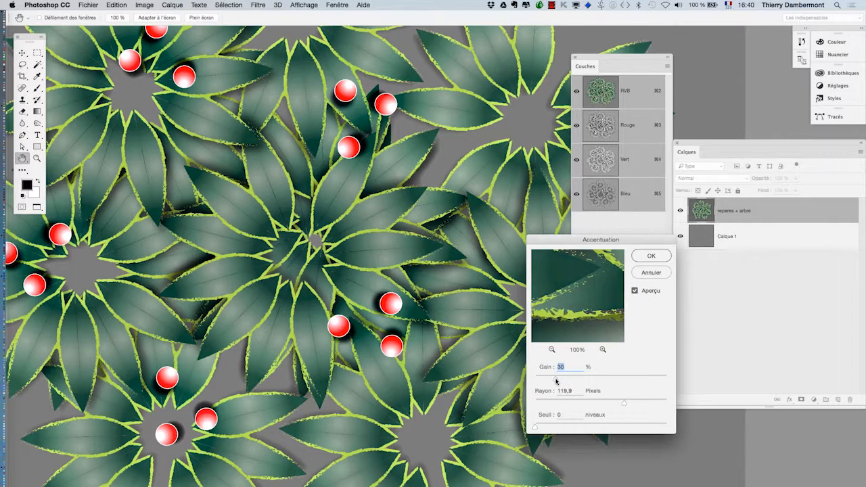
click(567, 379)
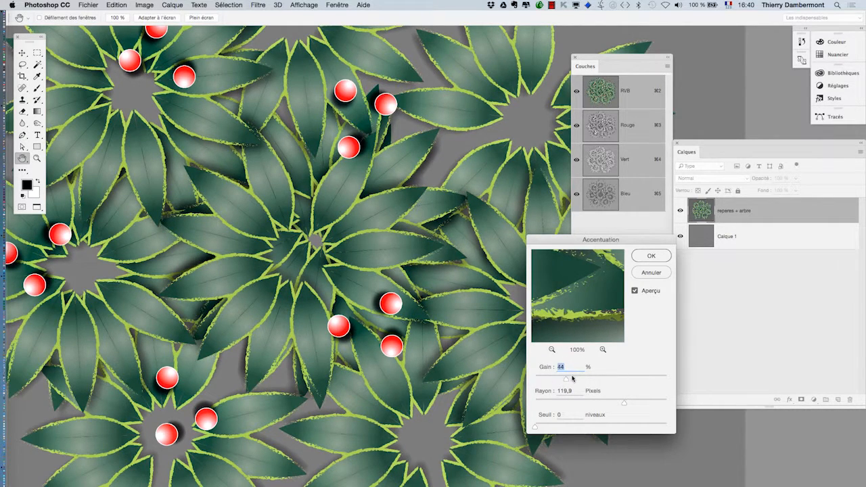
click(635, 291)
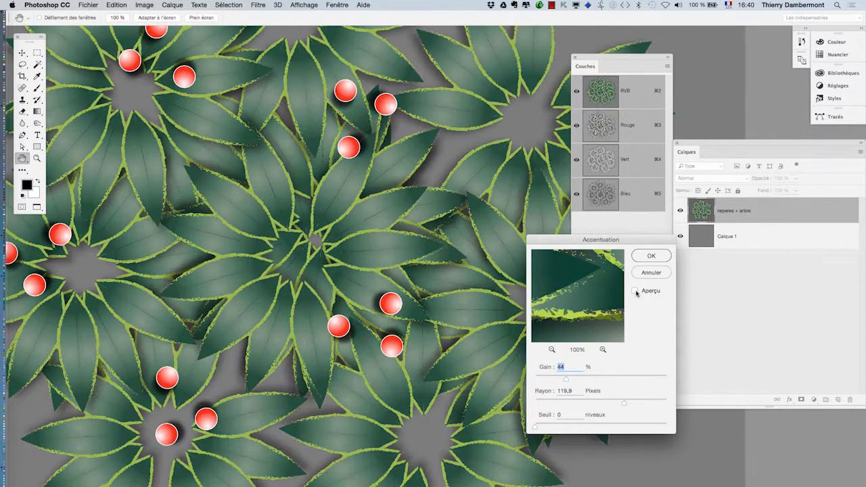
click(635, 291)
click(635, 291)
click(635, 291)
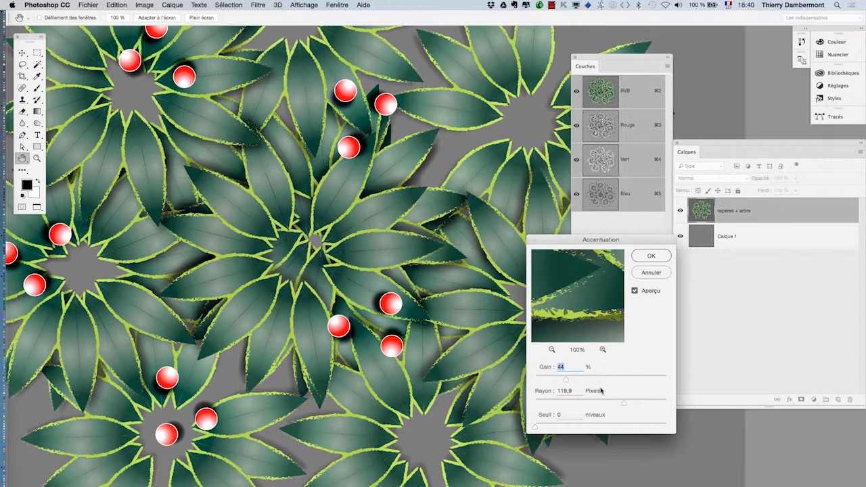
key(alt)
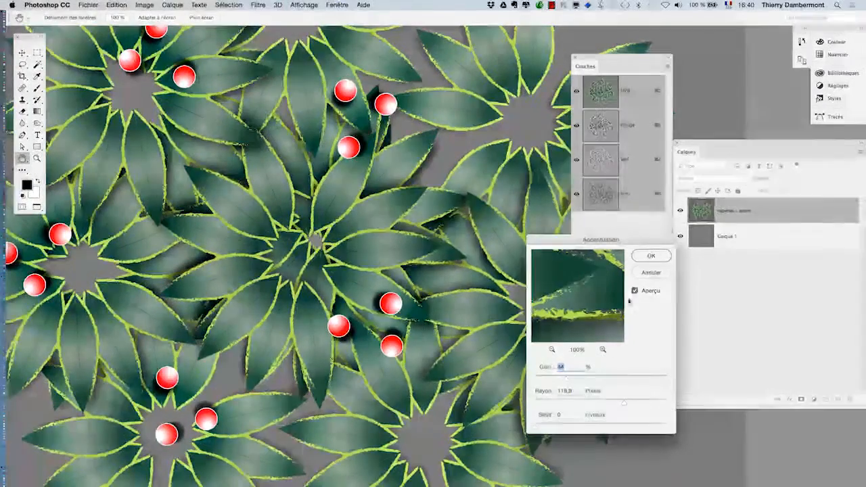
click(634, 291)
click(634, 291)
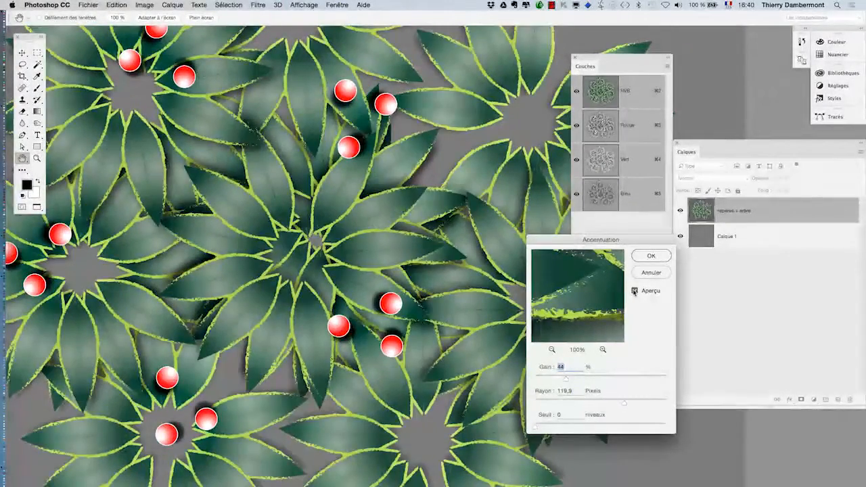
click(634, 291)
click(634, 291)
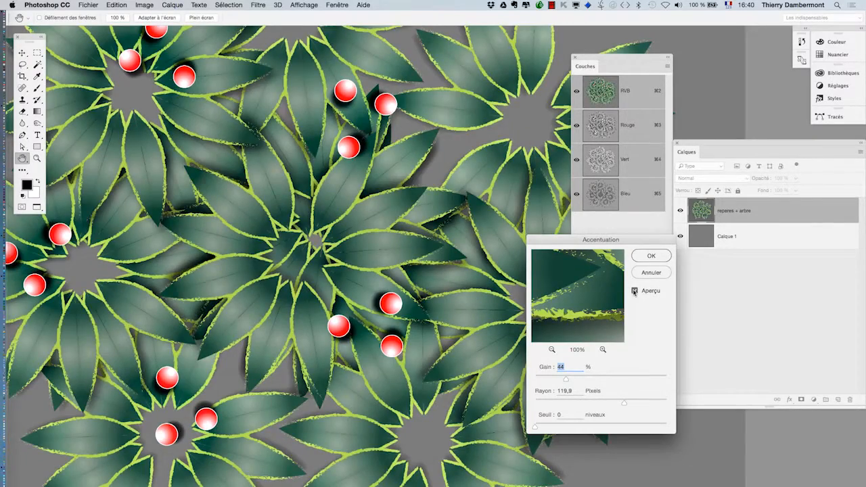
click(635, 291)
click(634, 292)
click(652, 274)
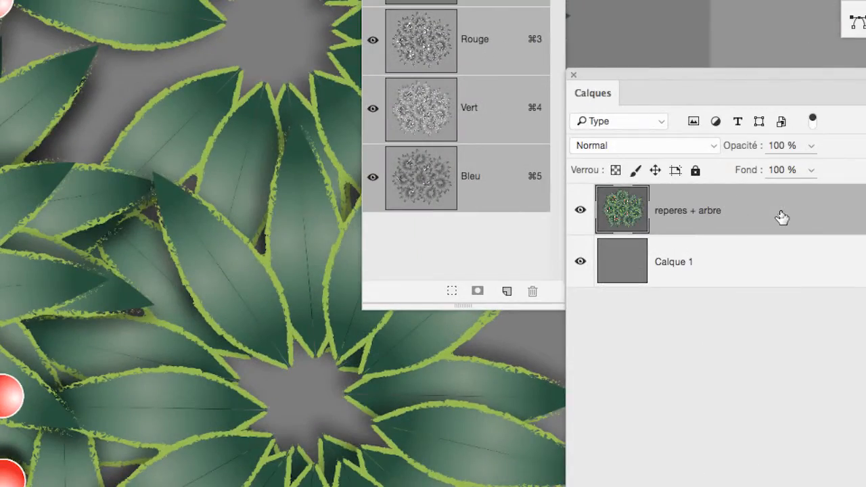
Convert the "reperes + arbre" layer to a smart object and apply Accentuation with a 20% gain and 5.4-pixel radius
right_click(782, 217)
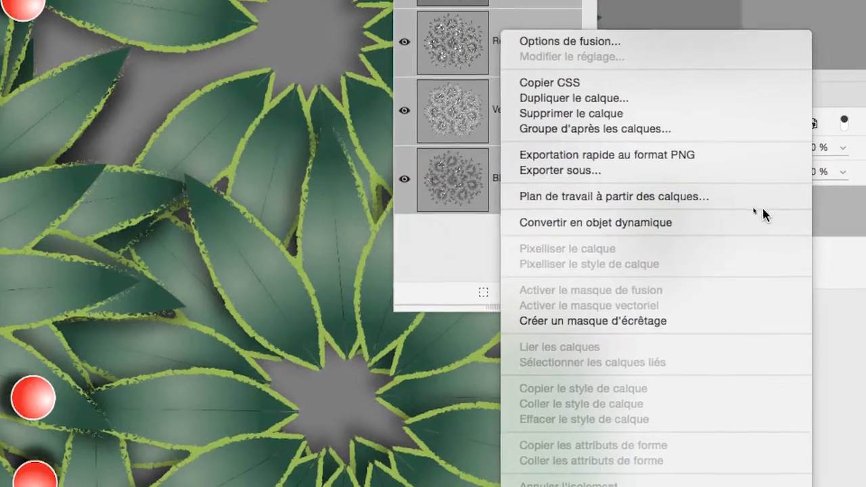
click(726, 219)
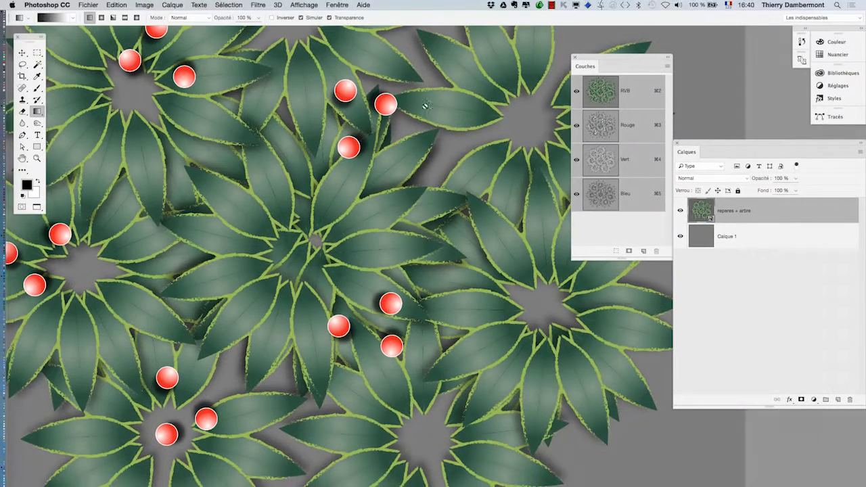
click(258, 5)
mouse_move(301, 172)
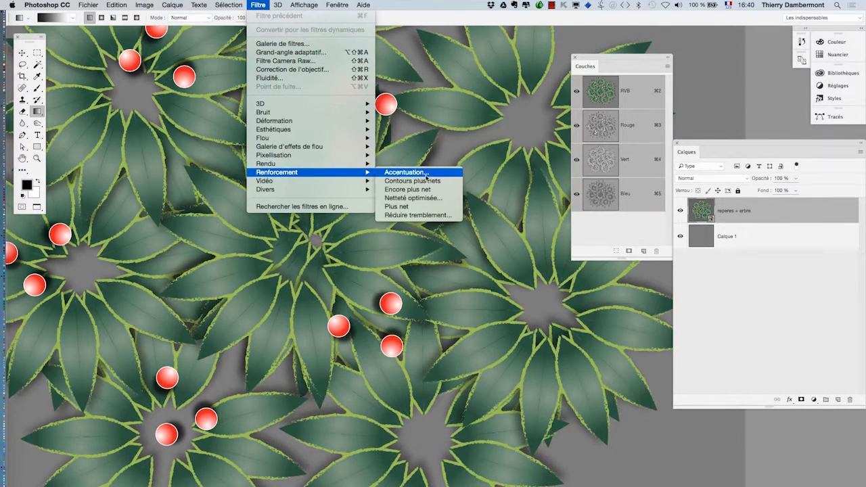
click(424, 174)
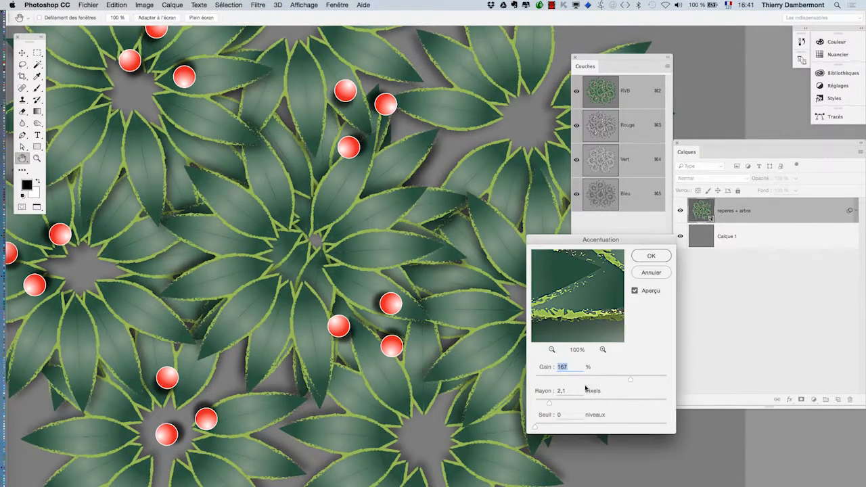
click(575, 379)
click(619, 400)
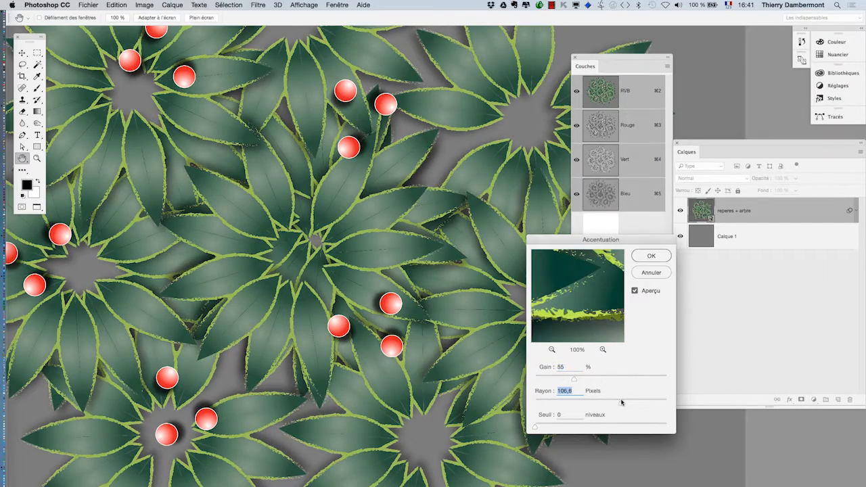
click(548, 379)
click(572, 400)
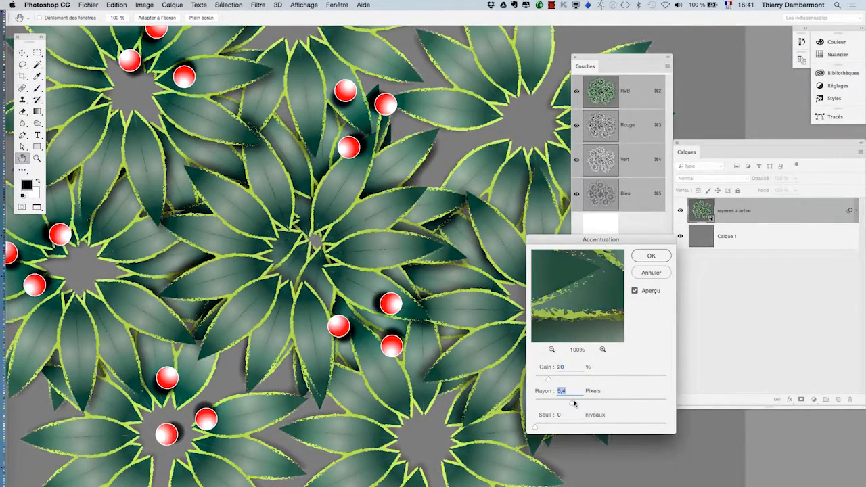
click(651, 256)
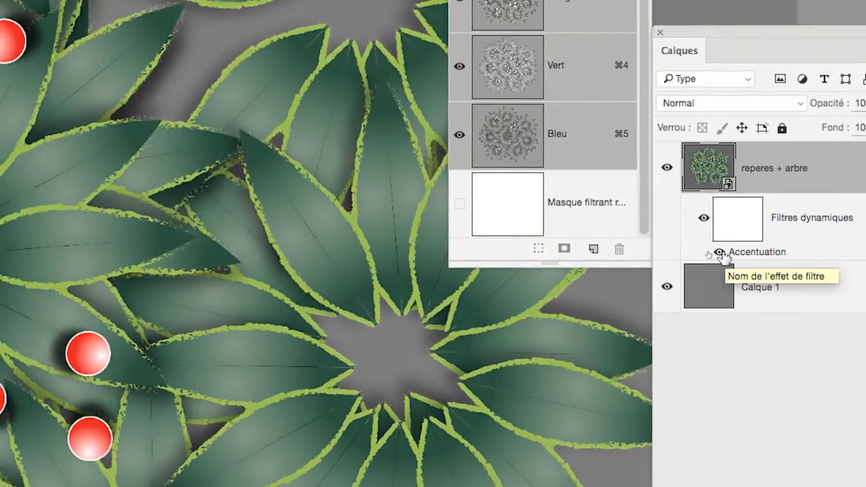
Compare the tree with and without the Accentuation smart filter by toggling the filter's visibility
click(722, 253)
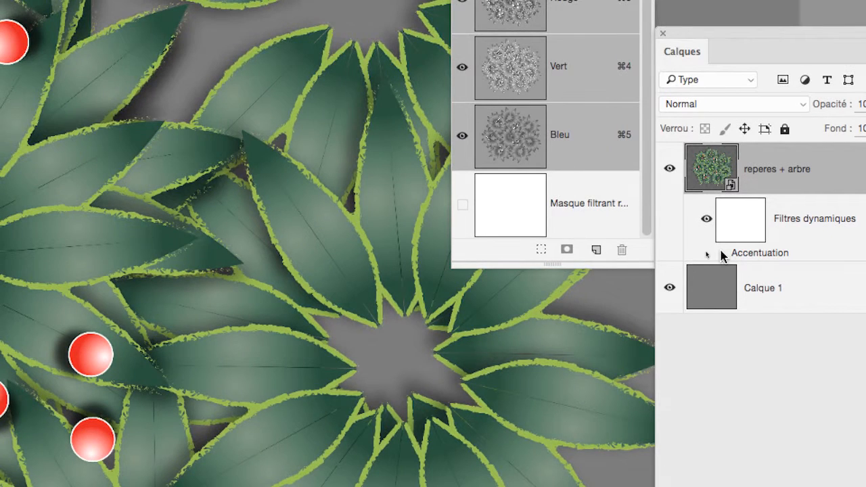
click(722, 253)
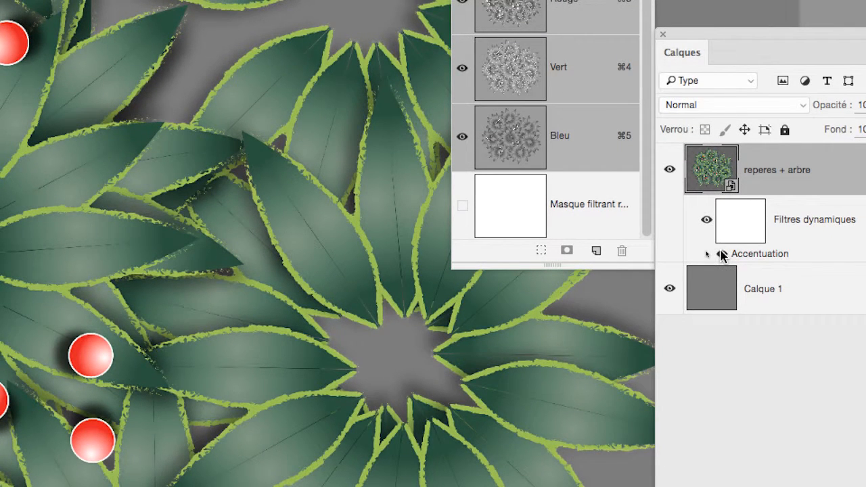
click(721, 253)
click(721, 253)
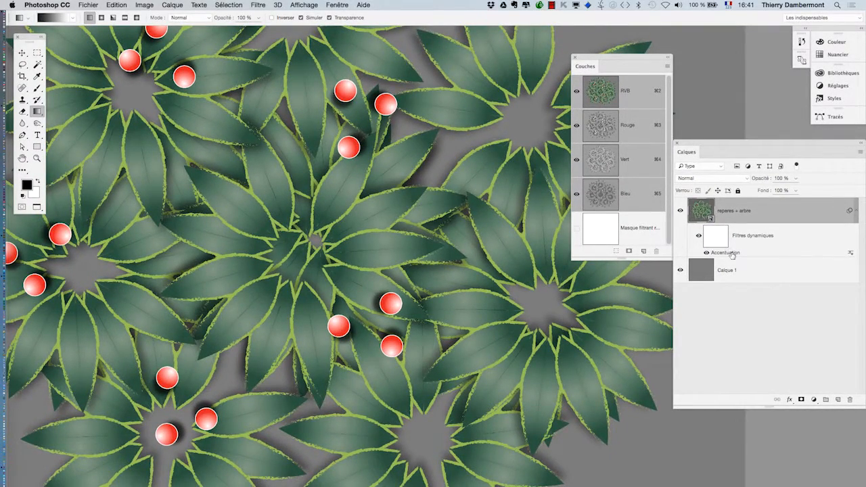
Edit the Accentuation smart filter to a 51% gain and 21.6-pixel radius, and hide its effect on the tree
double_click(735, 254)
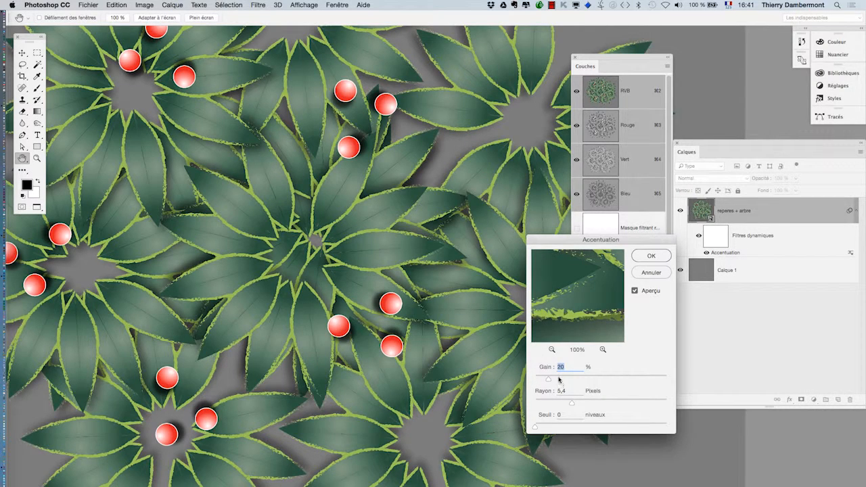
drag(563, 379, 570, 380)
click(593, 402)
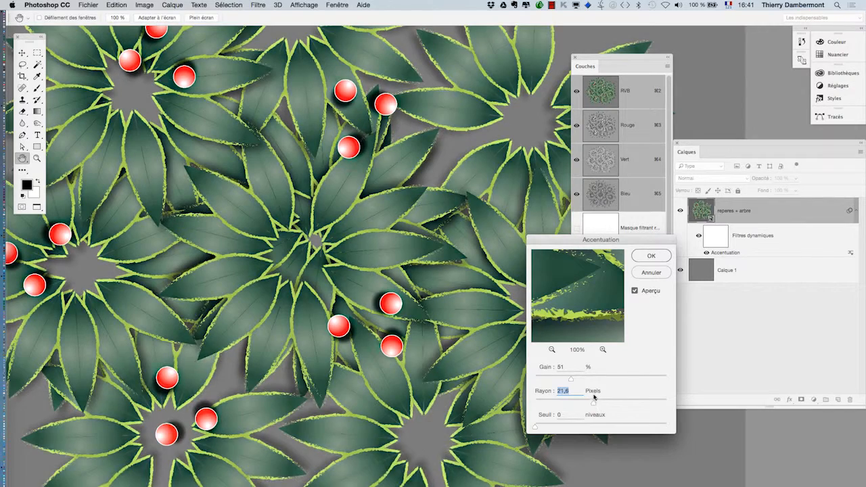
click(649, 259)
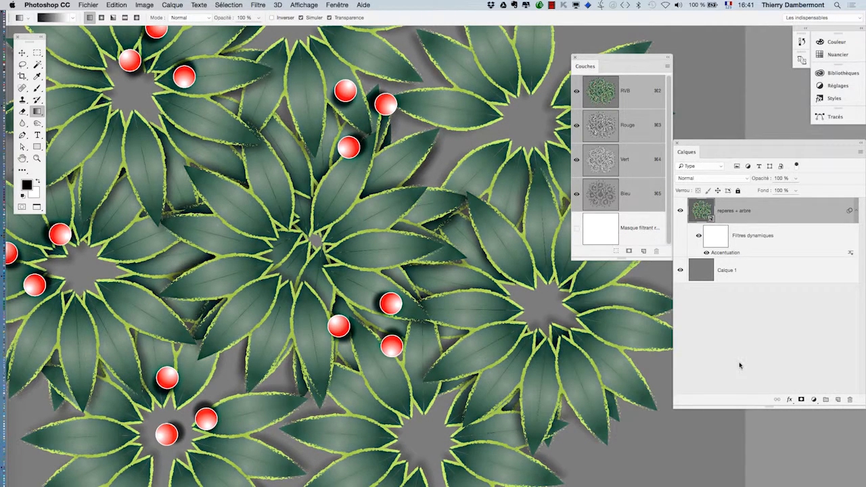
click(706, 253)
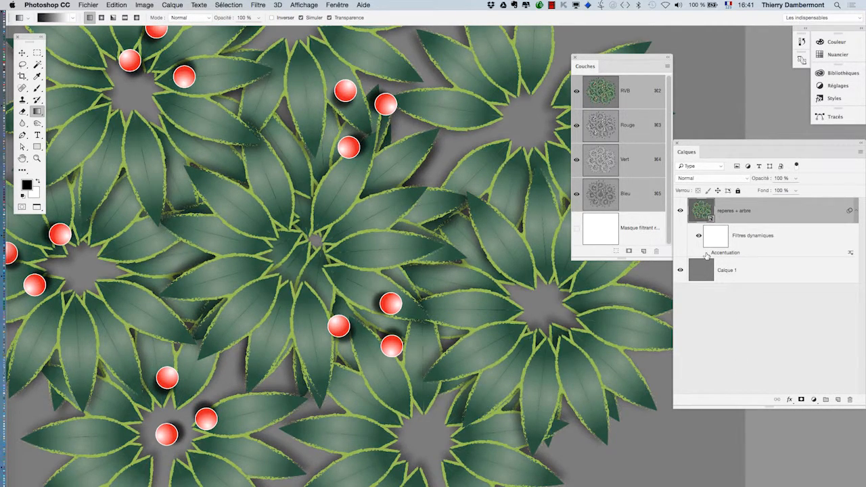
Show the Accentuation effect again and open the Ajout de bruit filter for the "reperes + arbre" smart object
click(706, 253)
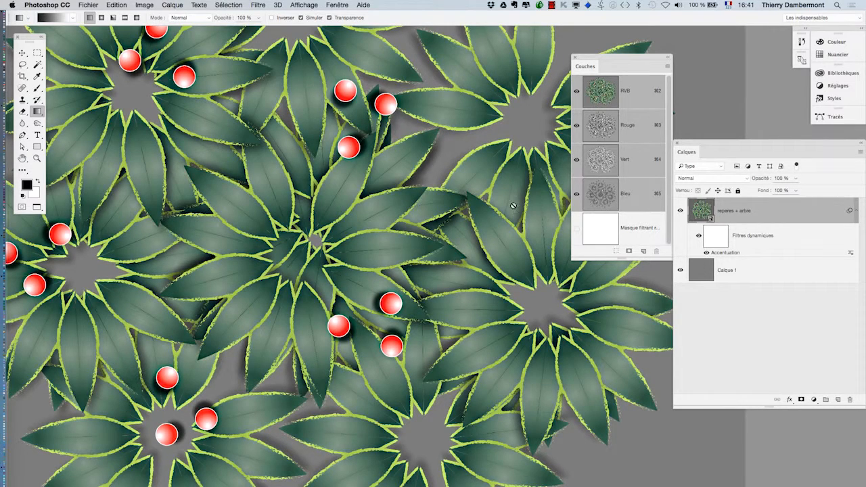
click(267, 5)
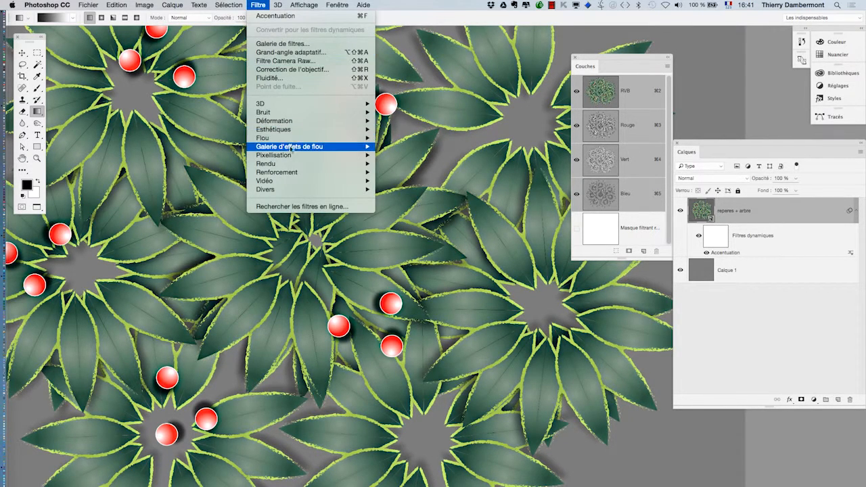
mouse_move(289, 115)
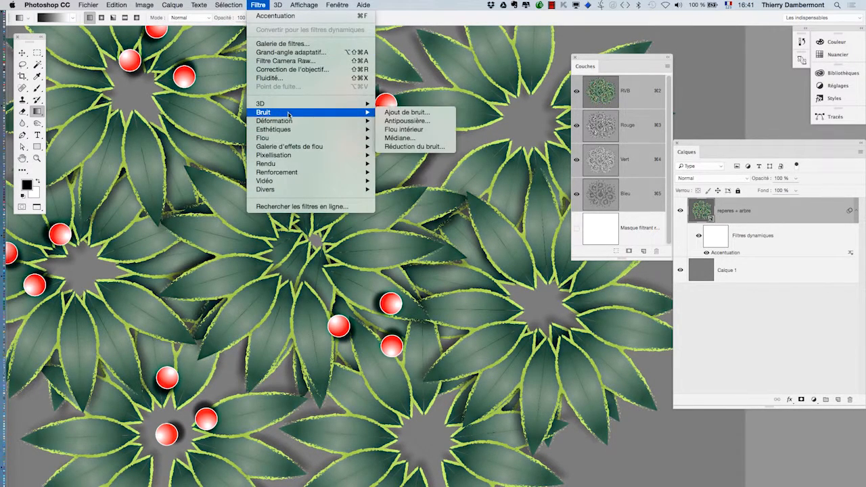
click(406, 112)
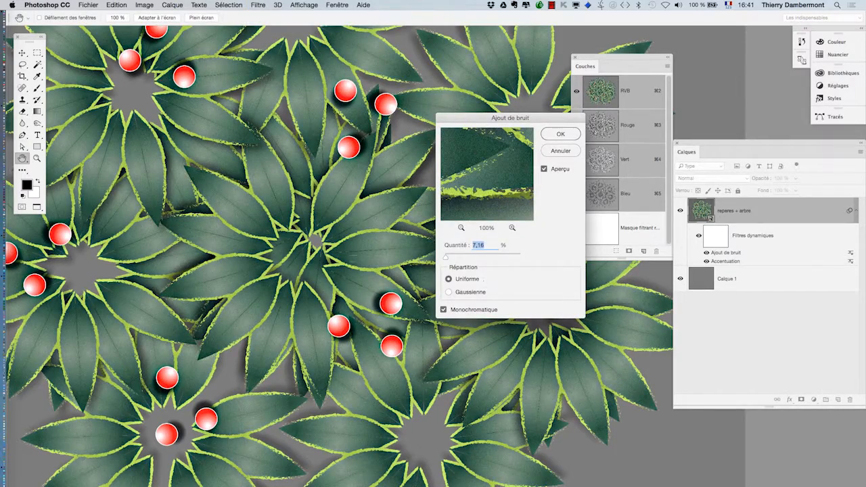
key(alt+space)
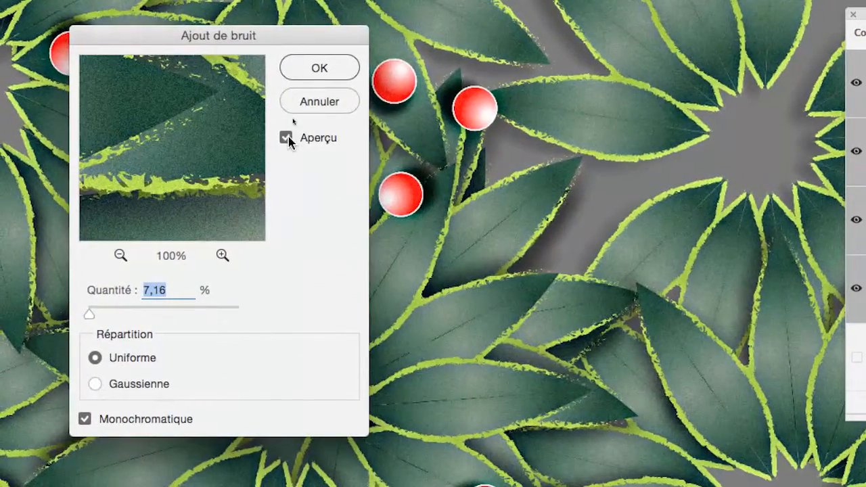
Compare the tree with and without the added noise by repeatedly toggling the Ajout de bruit preview
click(292, 167)
click(288, 139)
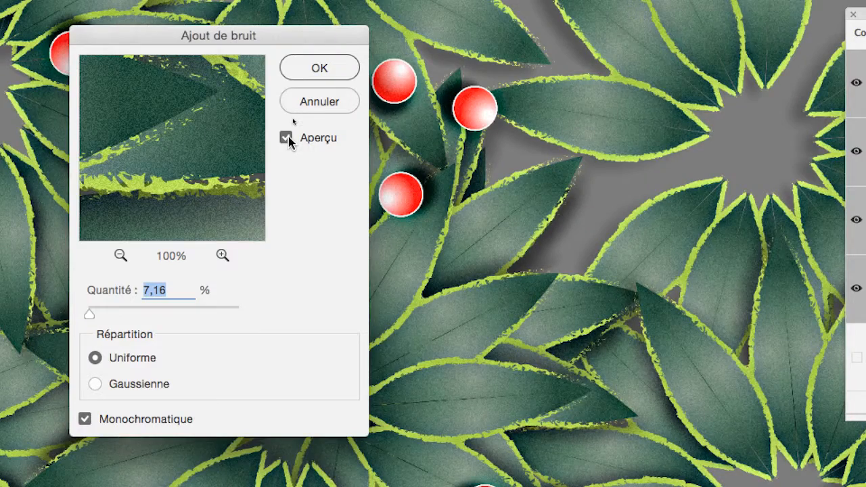
click(287, 139)
click(287, 138)
click(288, 139)
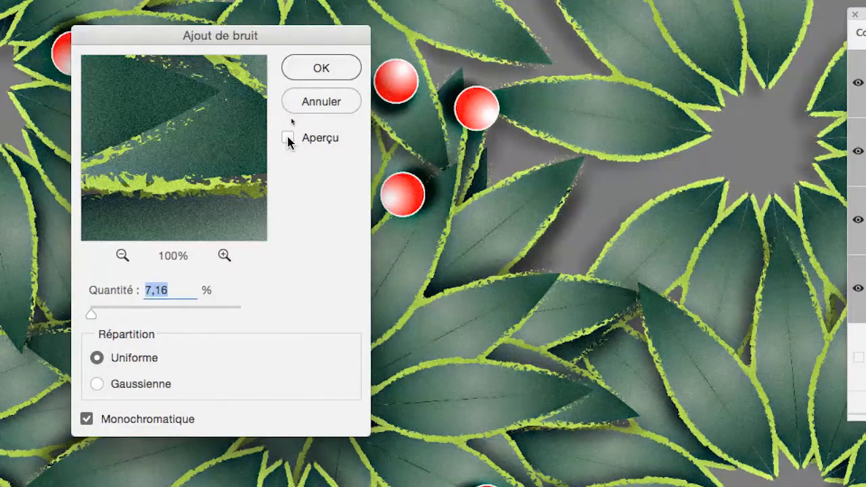
click(288, 139)
click(288, 138)
click(288, 139)
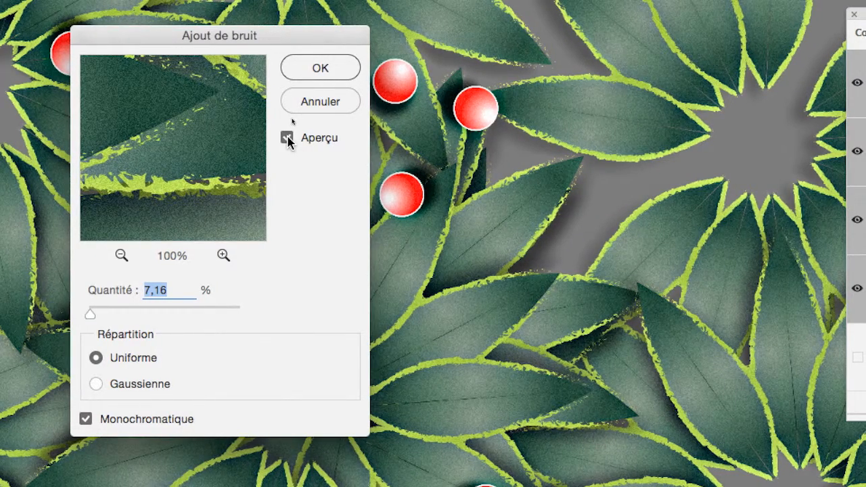
click(287, 139)
click(287, 139)
key(alt)
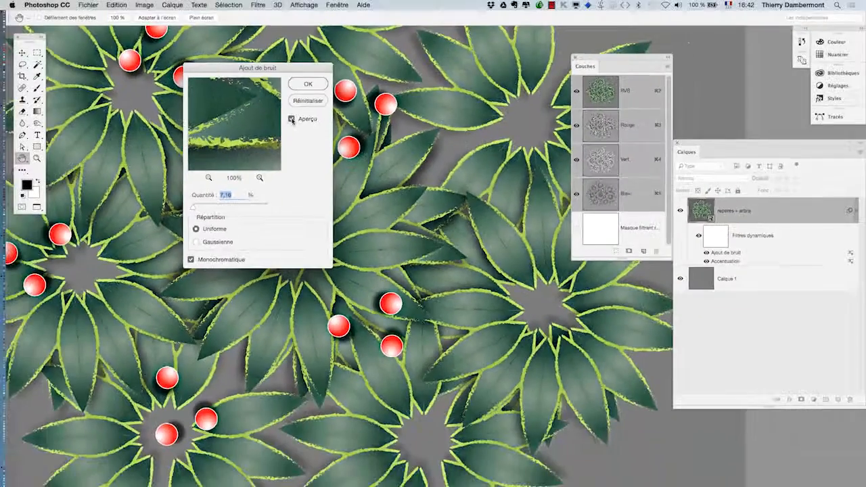